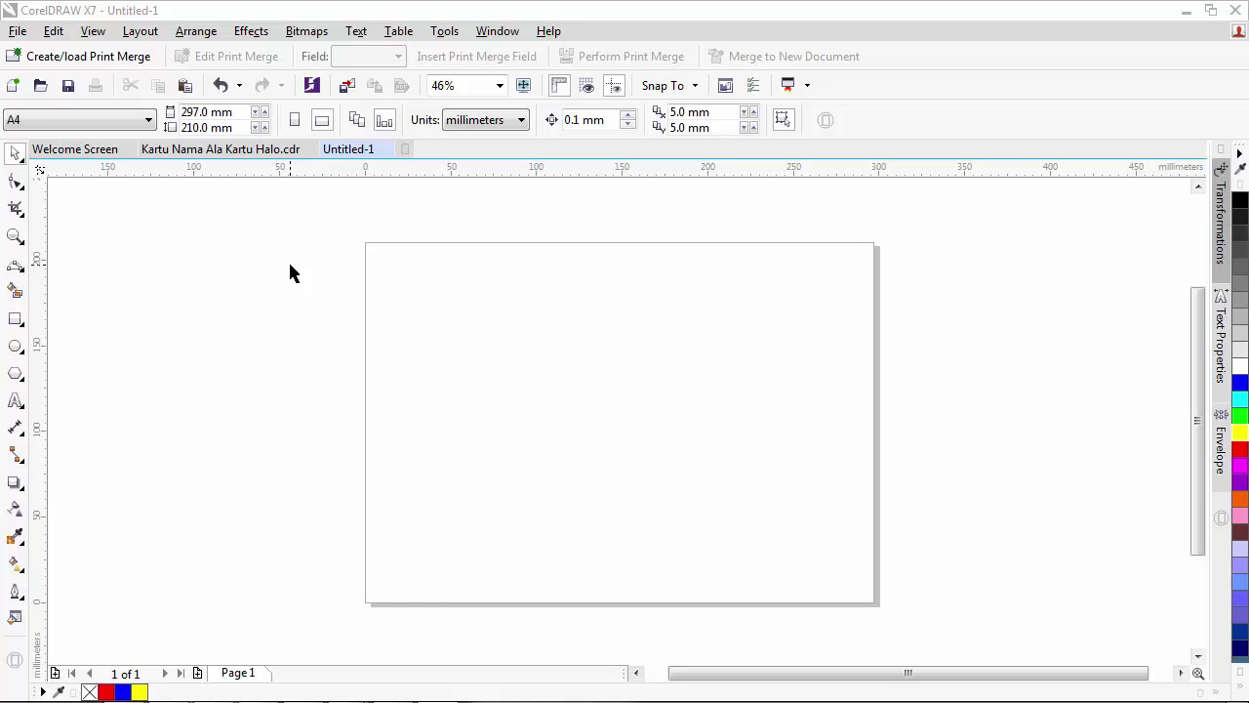
# - Import depan.jpg from the Design hem folder and place it about 151 mm wide on the left half of the page
pyautogui.click(18, 32)
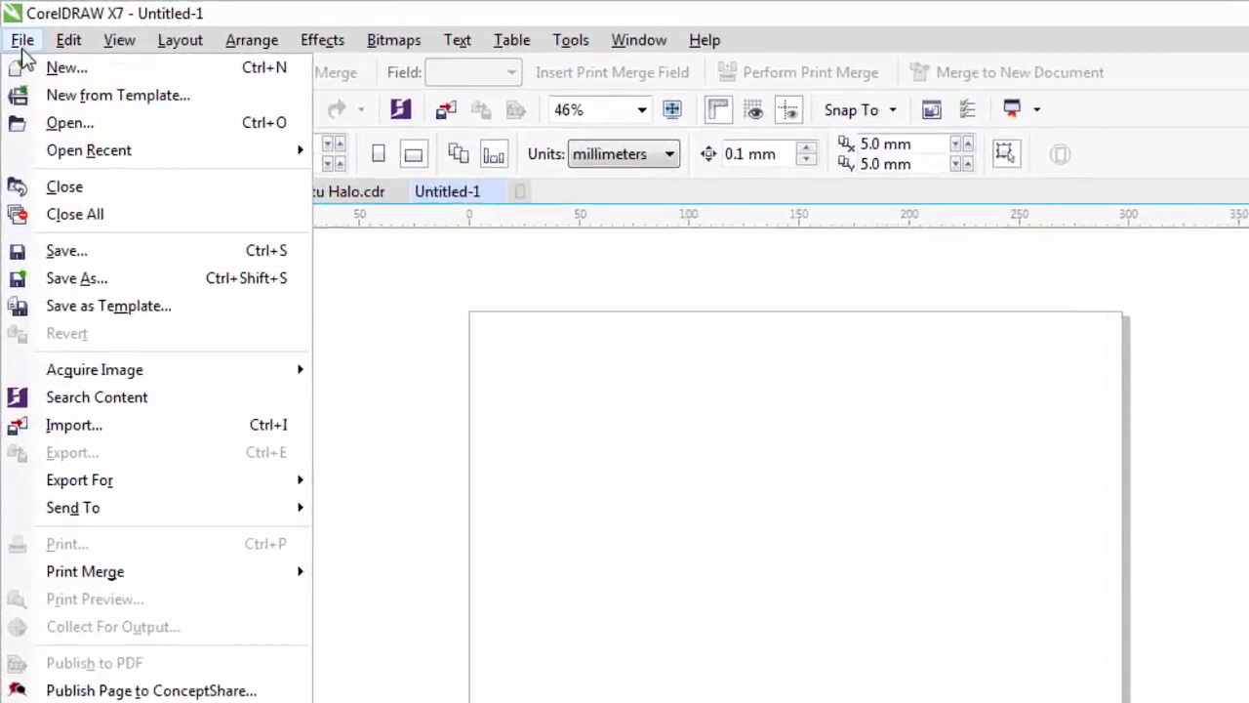
pyautogui.click(82, 425)
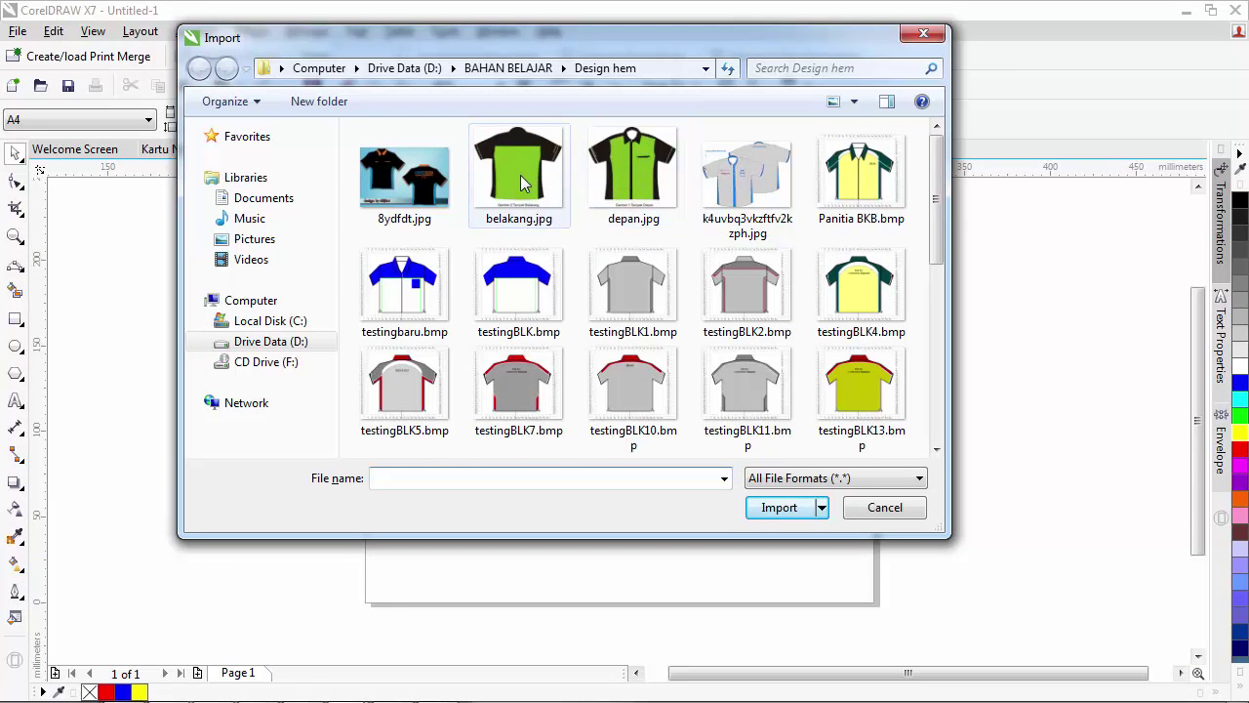
pyautogui.click(524, 185)
pyautogui.click(631, 172)
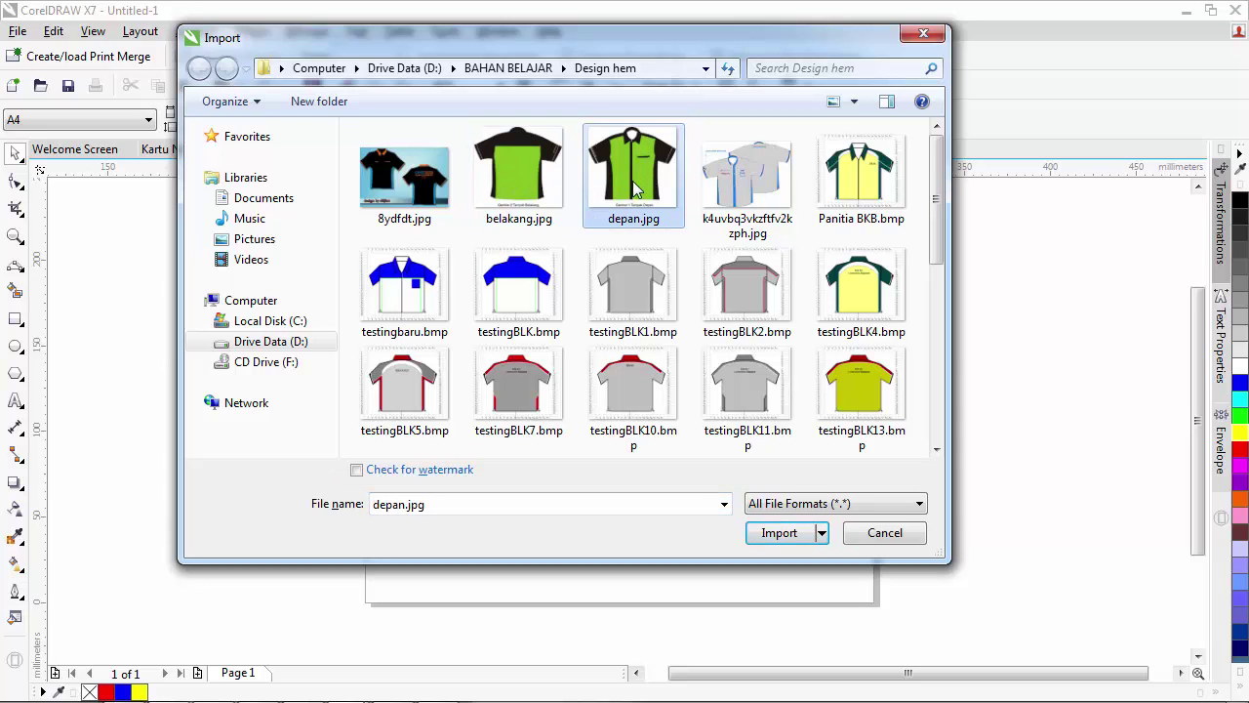
pyautogui.click(779, 532)
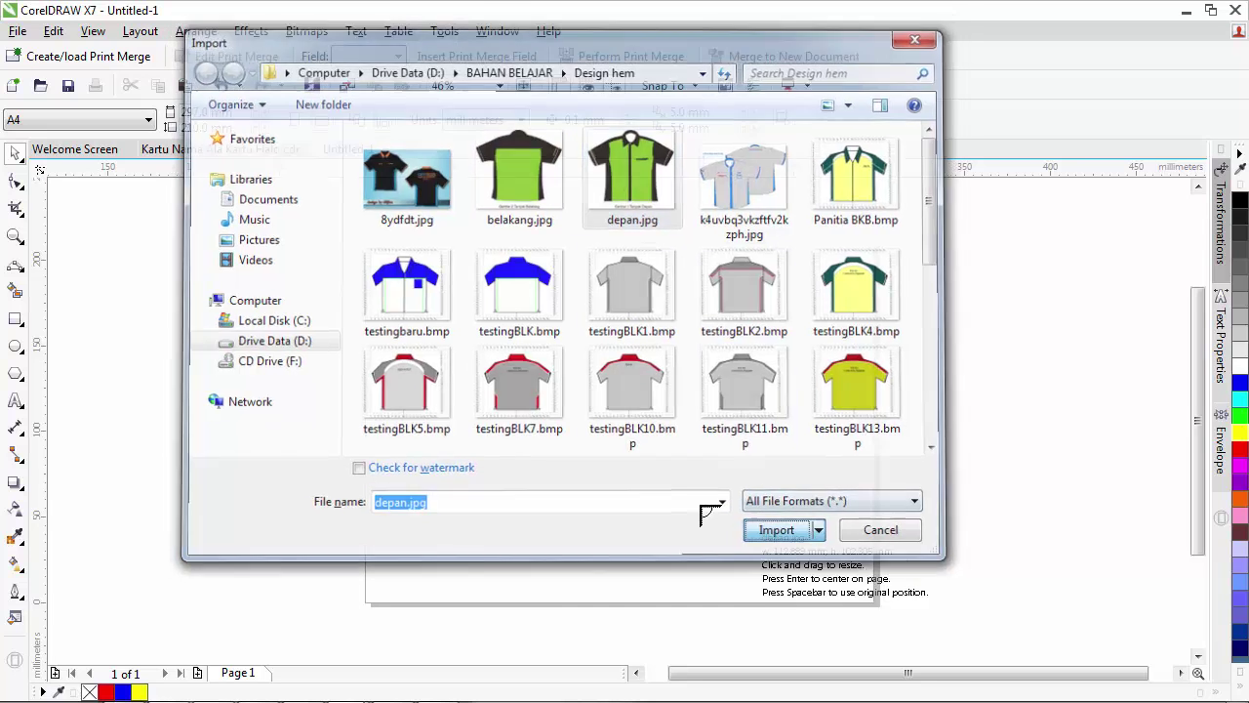
pyautogui.moveTo(386, 306); pyautogui.dragTo(641, 530)
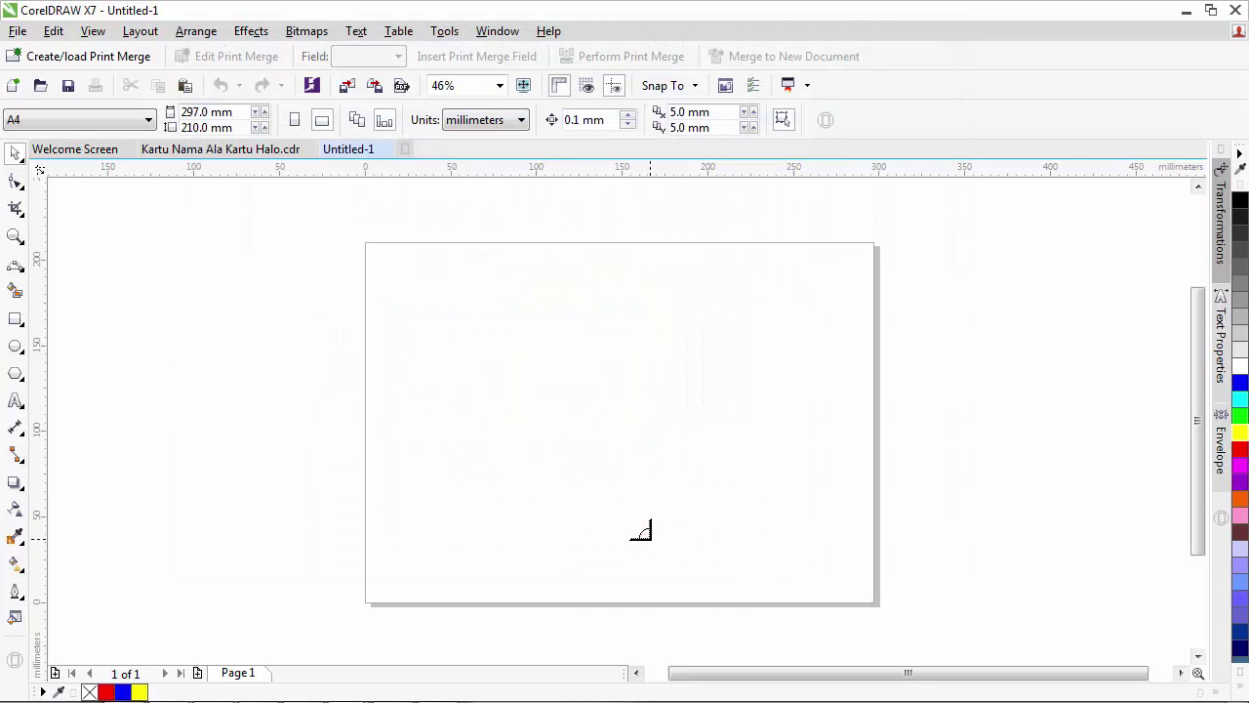
pyautogui.click(696, 460)
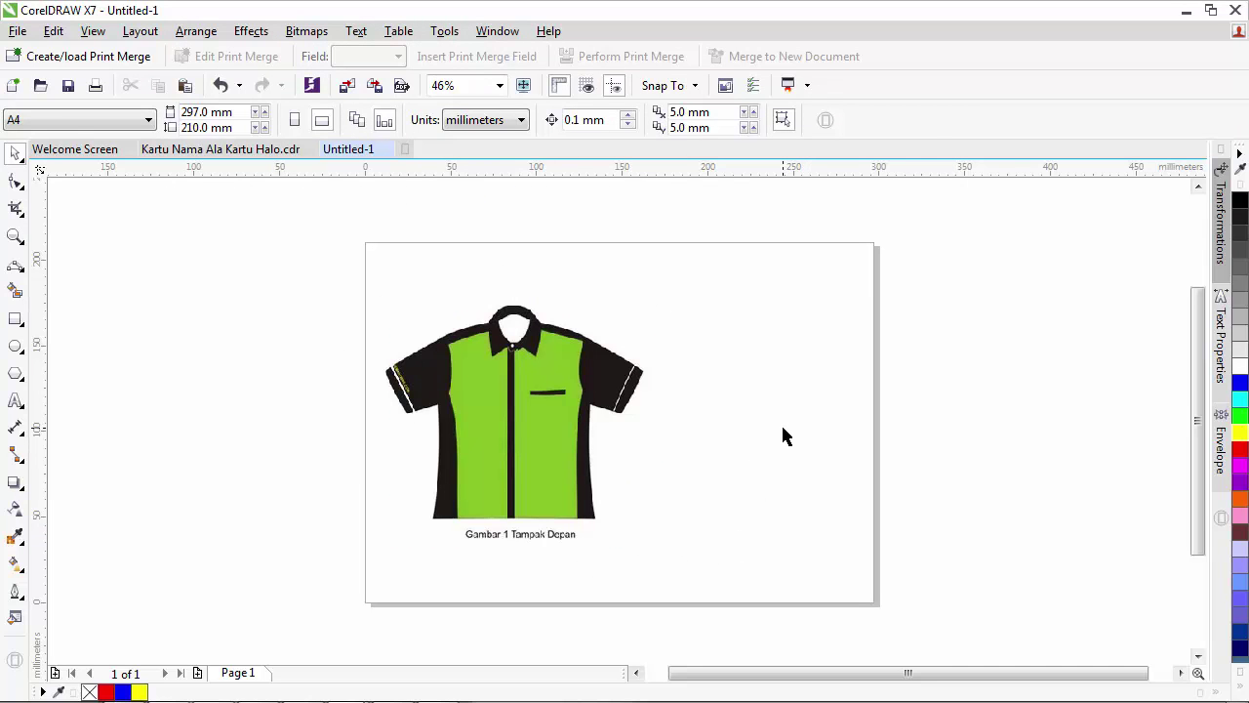
# - Move the imported shirt image slightly upward on the page
pyautogui.click(552, 399)
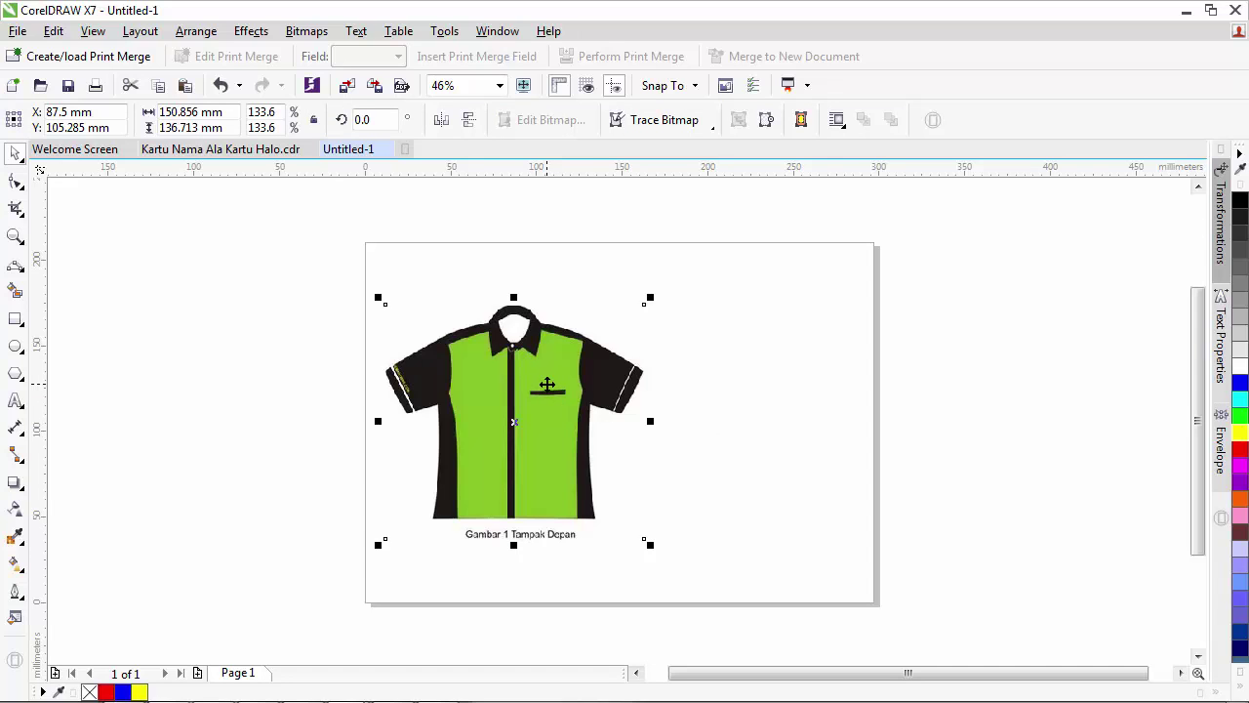
pyautogui.moveTo(548, 385); pyautogui.dragTo(545, 375)
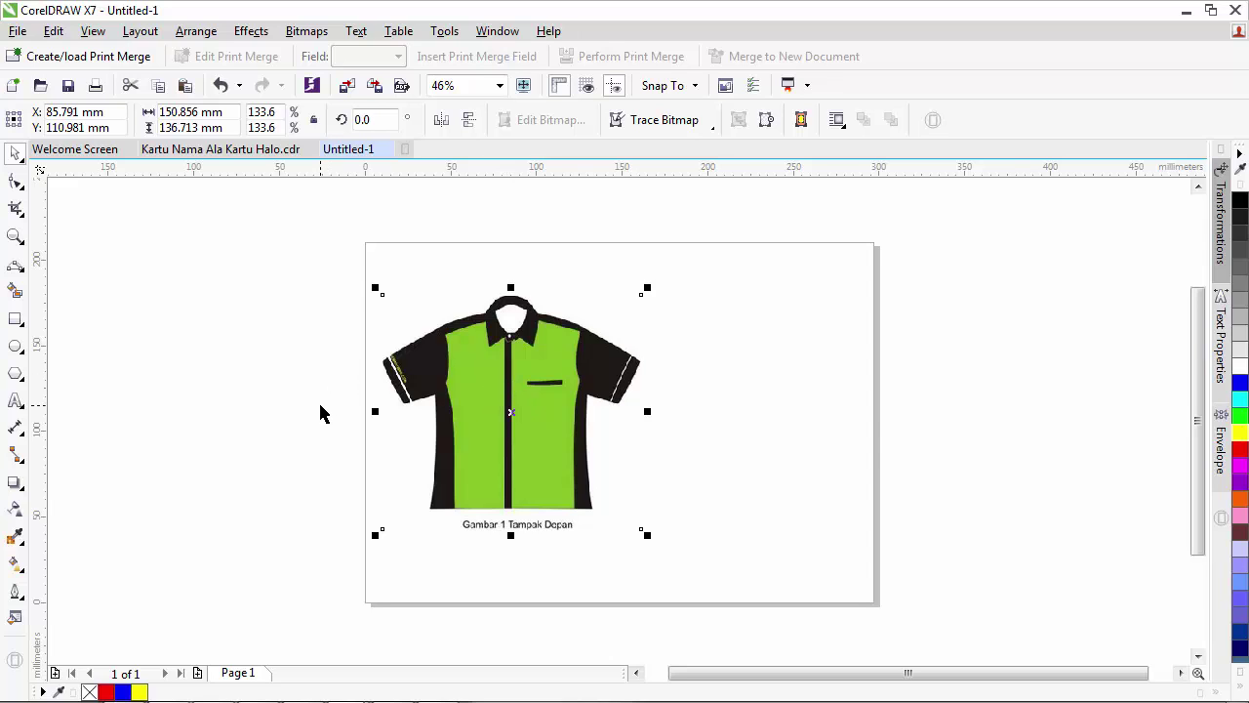
pyautogui.click(771, 382)
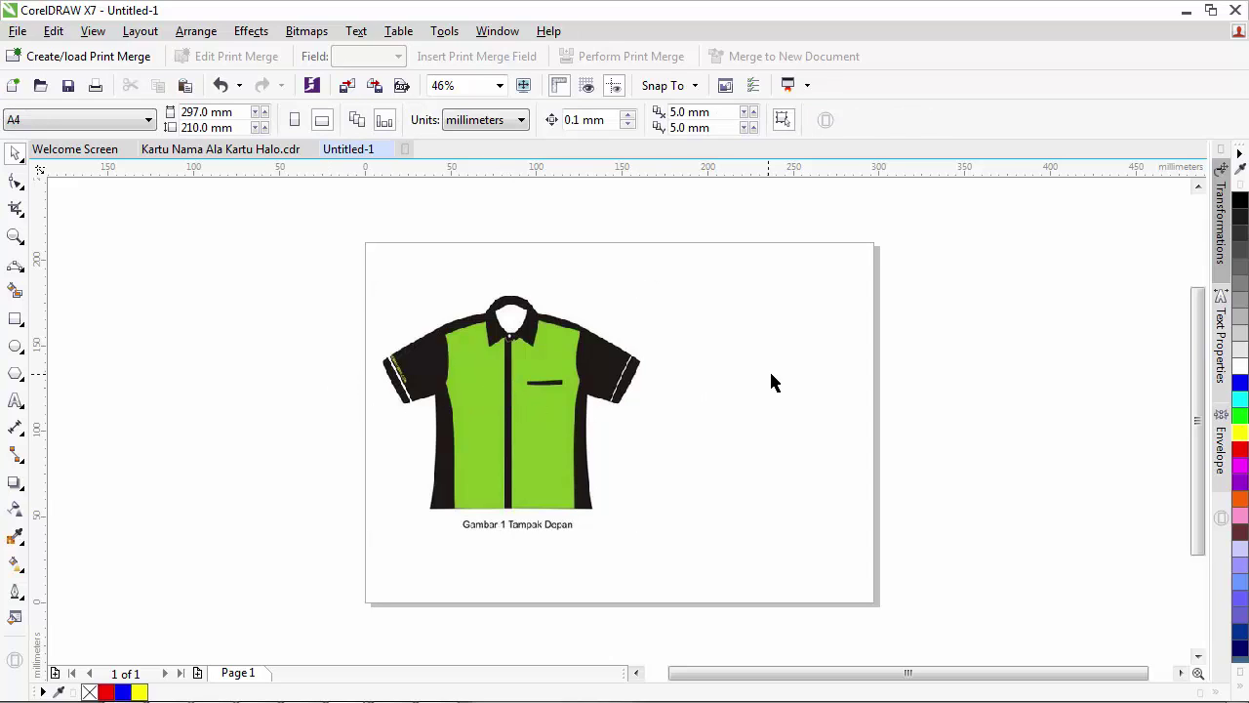
# - Convert the shirt bitmap to vector shapes with Quick Trace
pyautogui.click(525, 387)
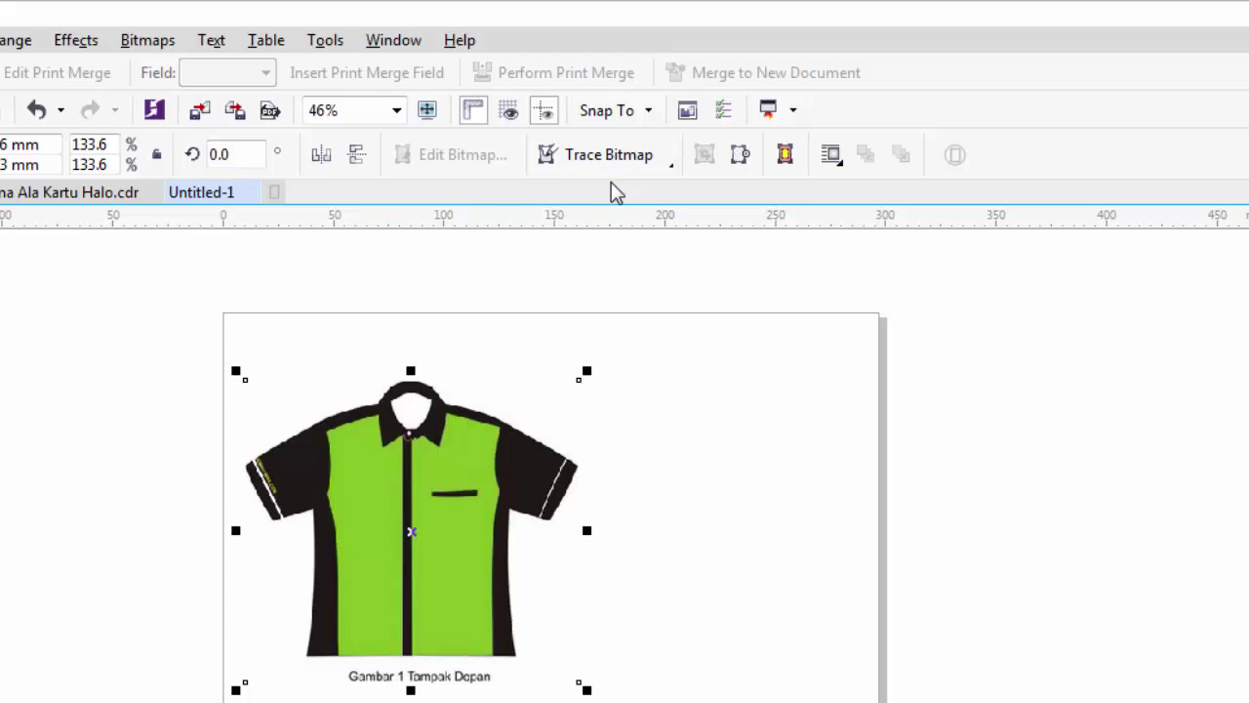
pyautogui.click(738, 444)
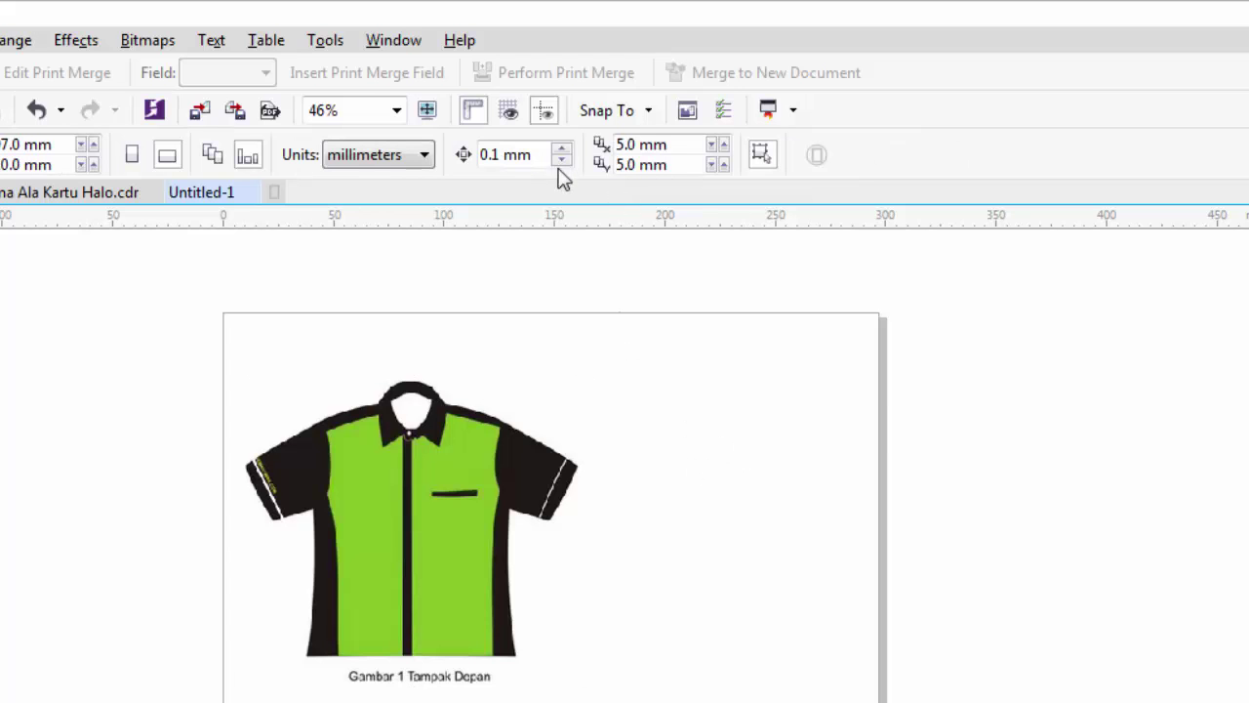
pyautogui.click(440, 494)
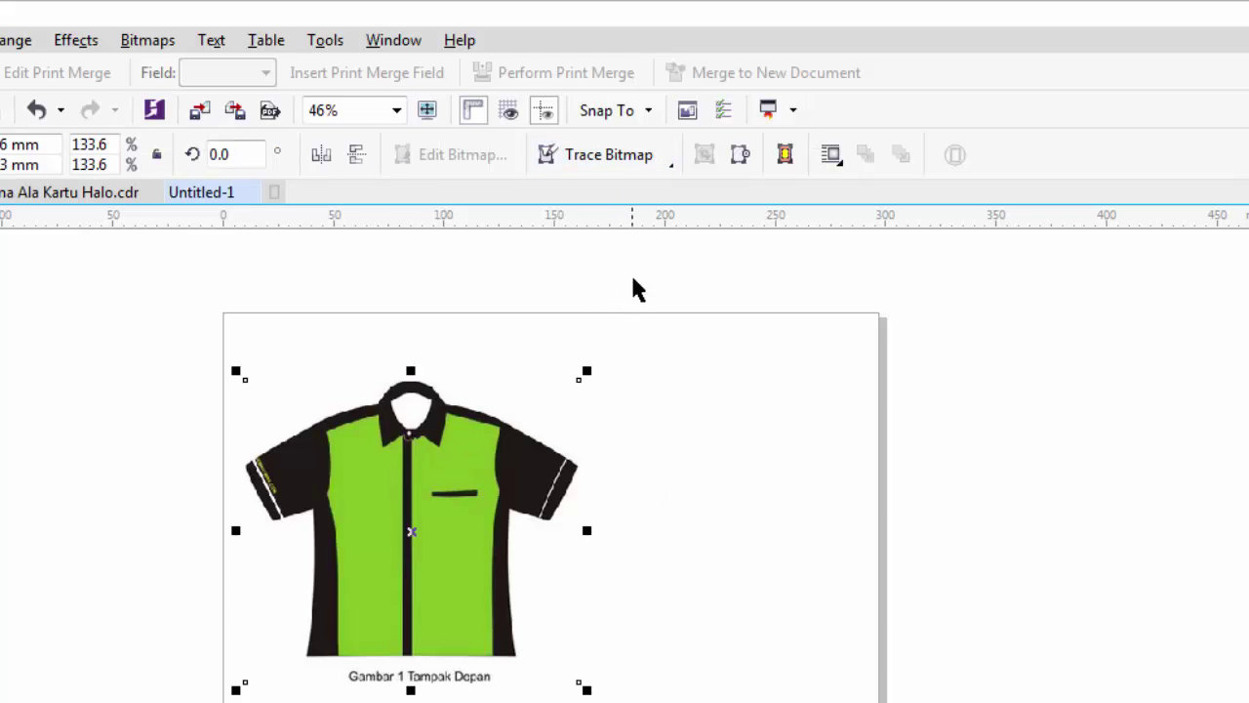
pyautogui.click(667, 168)
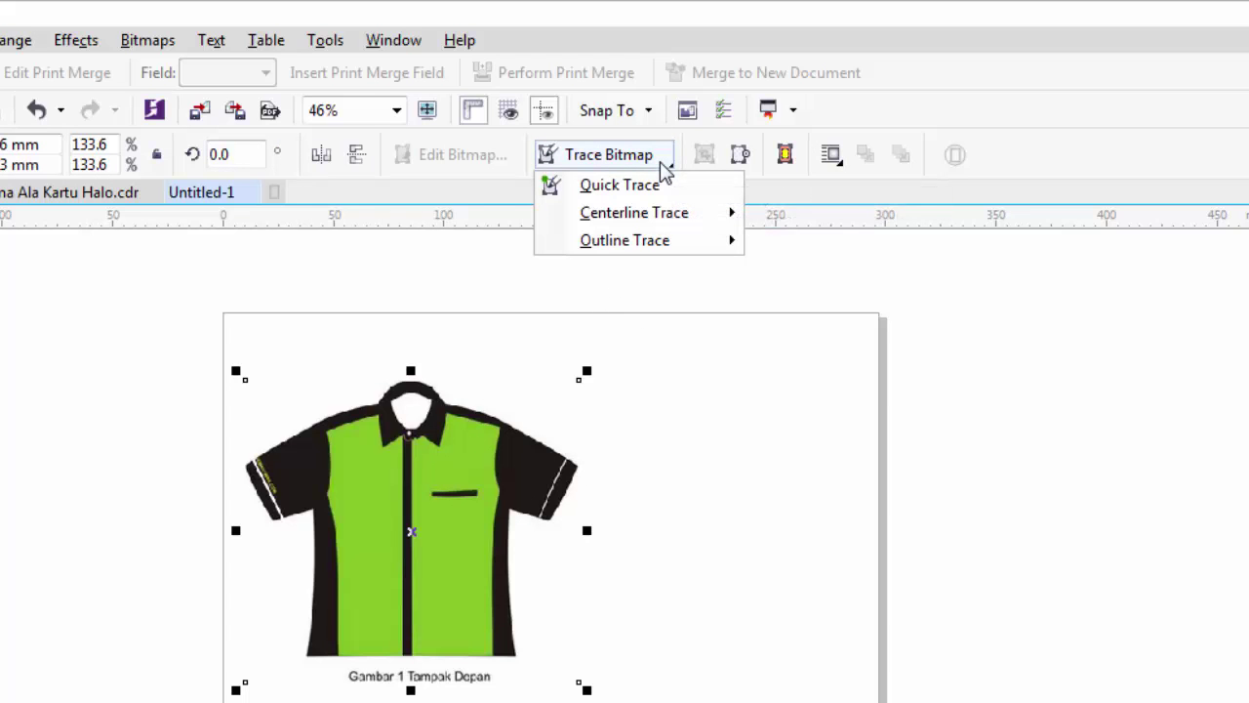
pyautogui.click(617, 191)
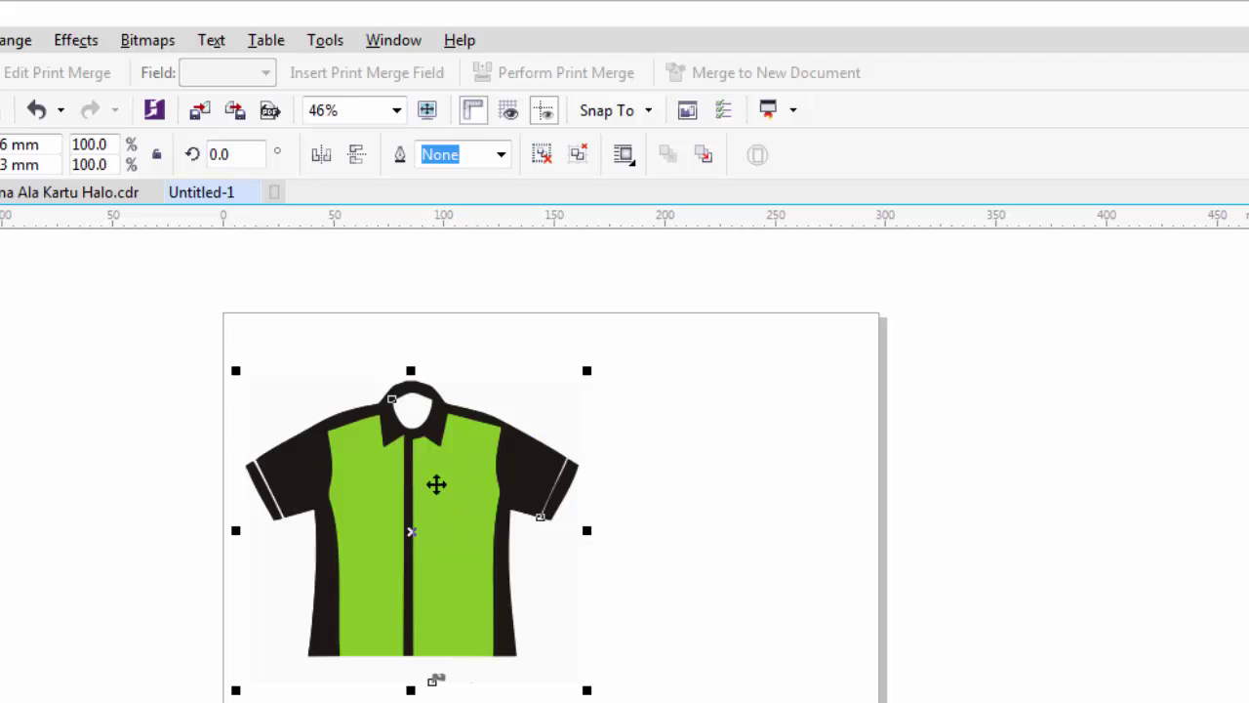
# - Move the traced shirt to the right of the original bitmap and delete the original bitmap
pyautogui.moveTo(408, 480)
pyautogui.mouseDown()
pyautogui.moveTo(447, 494)
pyautogui.moveTo(764, 480)
pyautogui.moveTo(750, 499)
pyautogui.mouseUp()
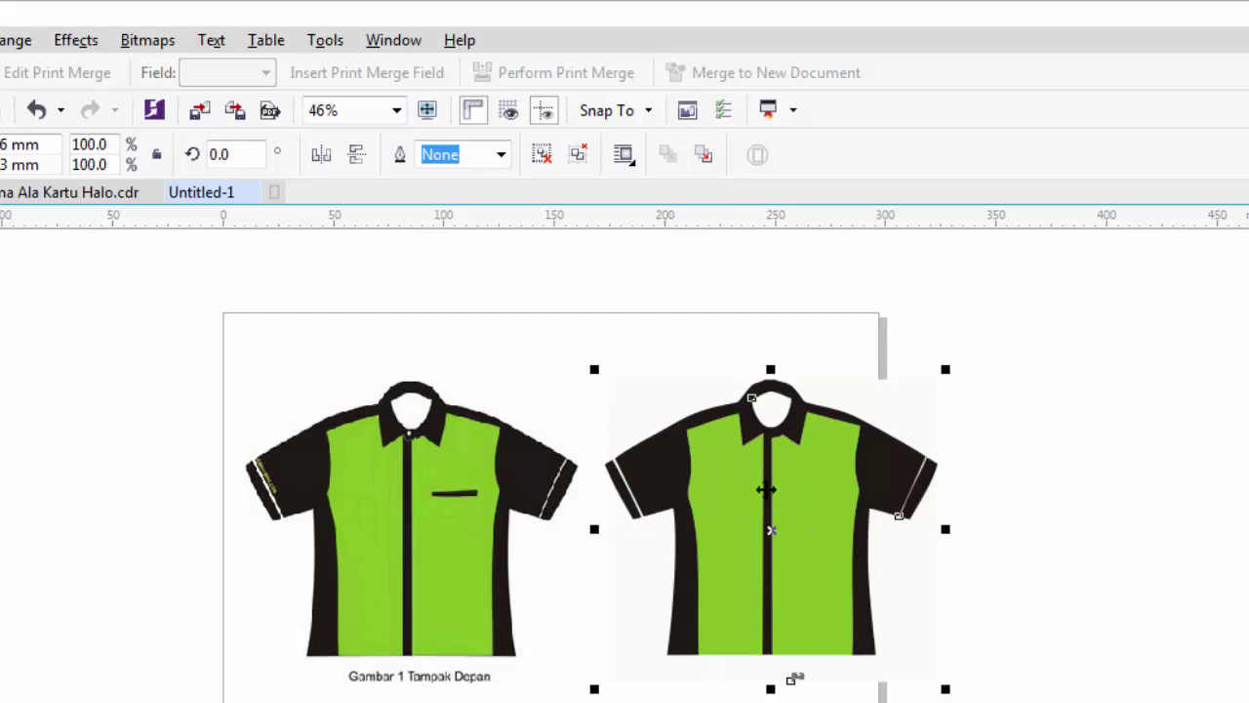
pyautogui.click(419, 504)
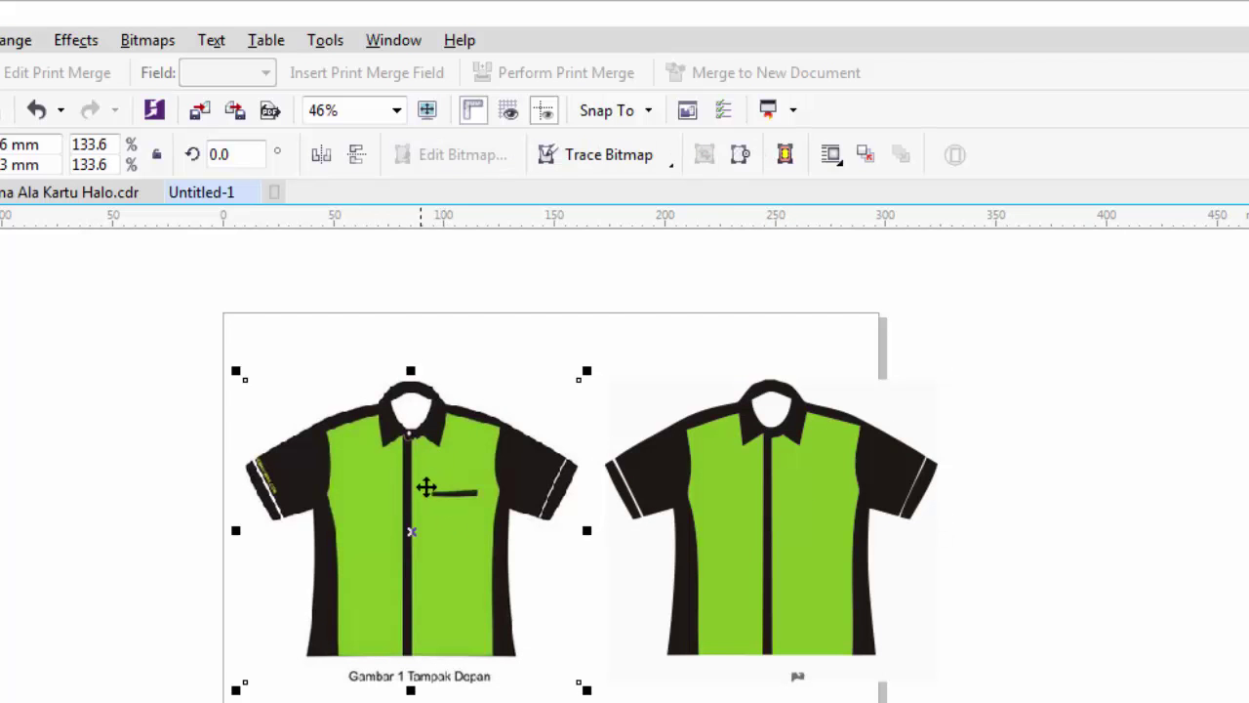
pyautogui.moveTo(432, 476); pyautogui.dragTo(413, 466)
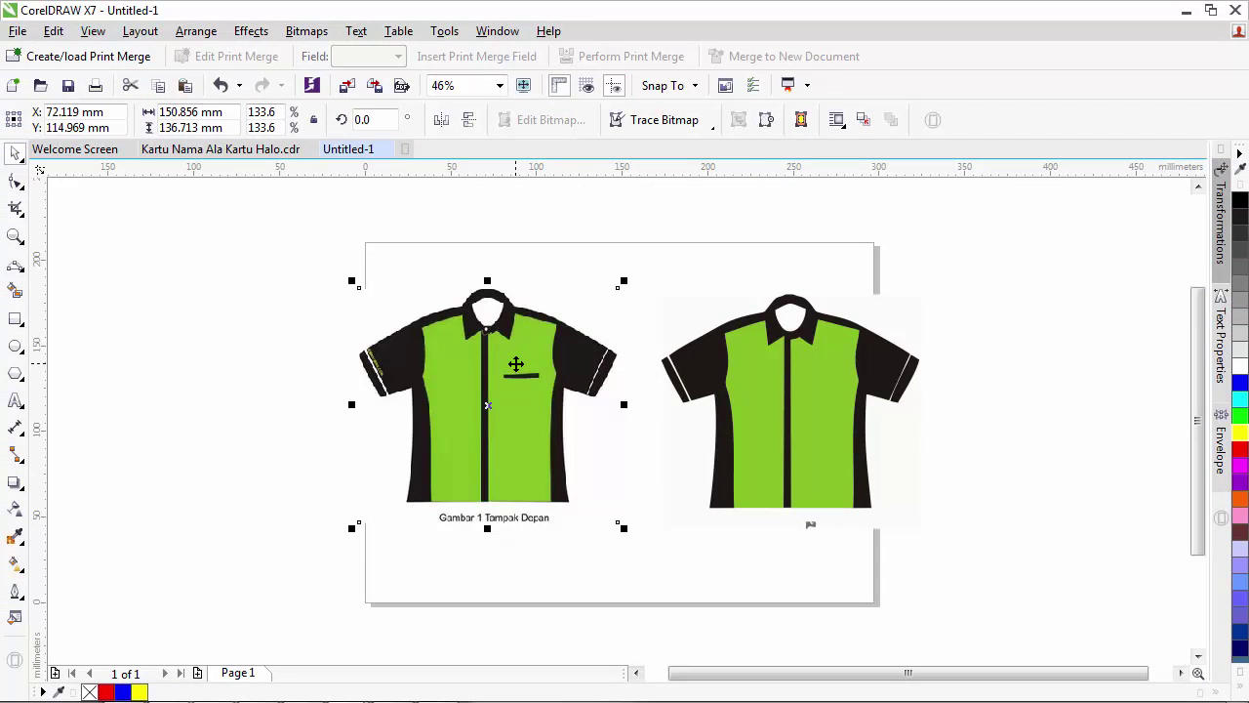
pyautogui.press('Delete')
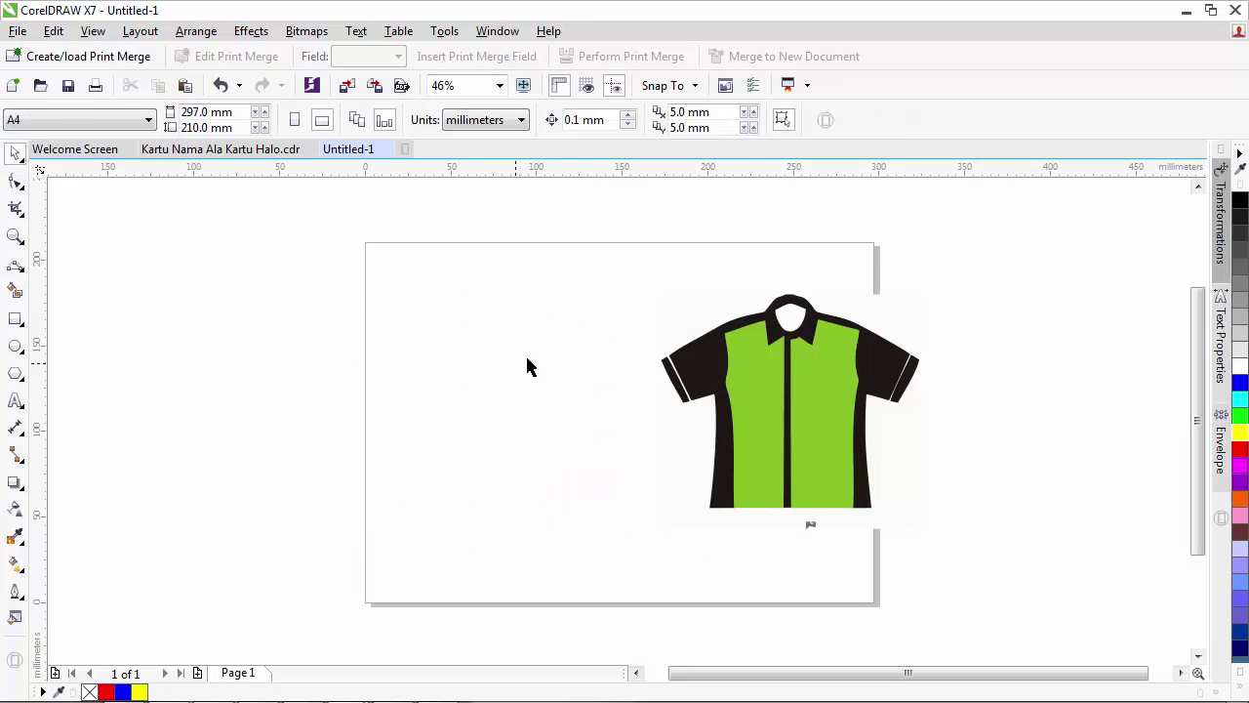
# - Move the traced shirt group back onto the left half of the page
pyautogui.click(800, 354)
pyautogui.moveTo(825, 372); pyautogui.dragTo(562, 379)
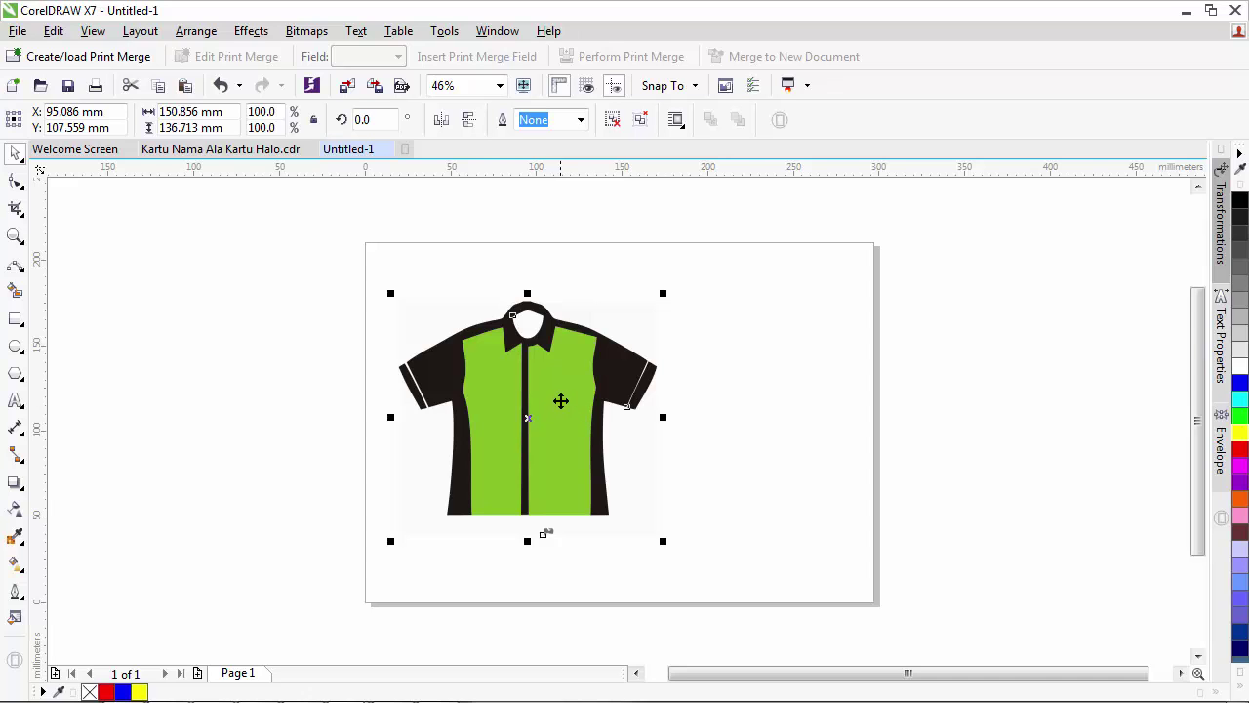
pyautogui.click(691, 422)
pyautogui.click(567, 407)
pyautogui.click(675, 414)
# - Try filling the whole grouped shirt with red, and undo the fill
pyautogui.click(560, 395)
pyautogui.click(1240, 449)
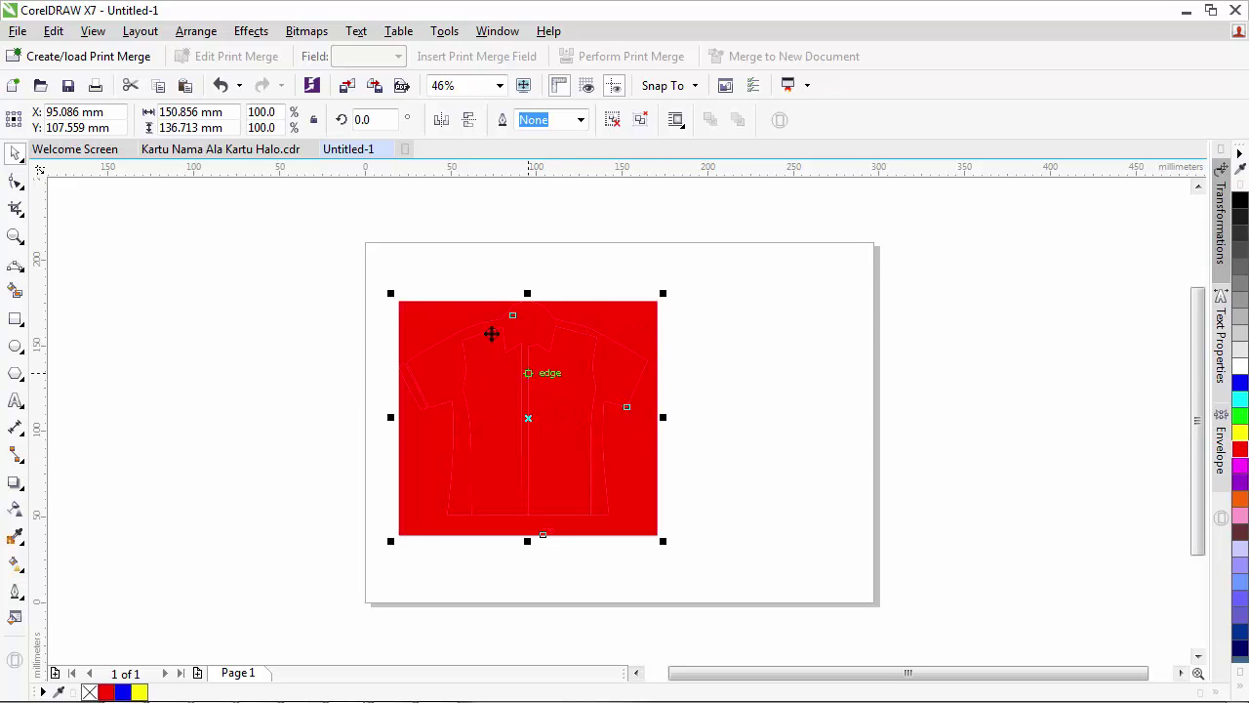
pyautogui.click(221, 85)
pyautogui.click(373, 206)
# - Ungroup the traced shirt into individual objects
pyautogui.click(574, 368)
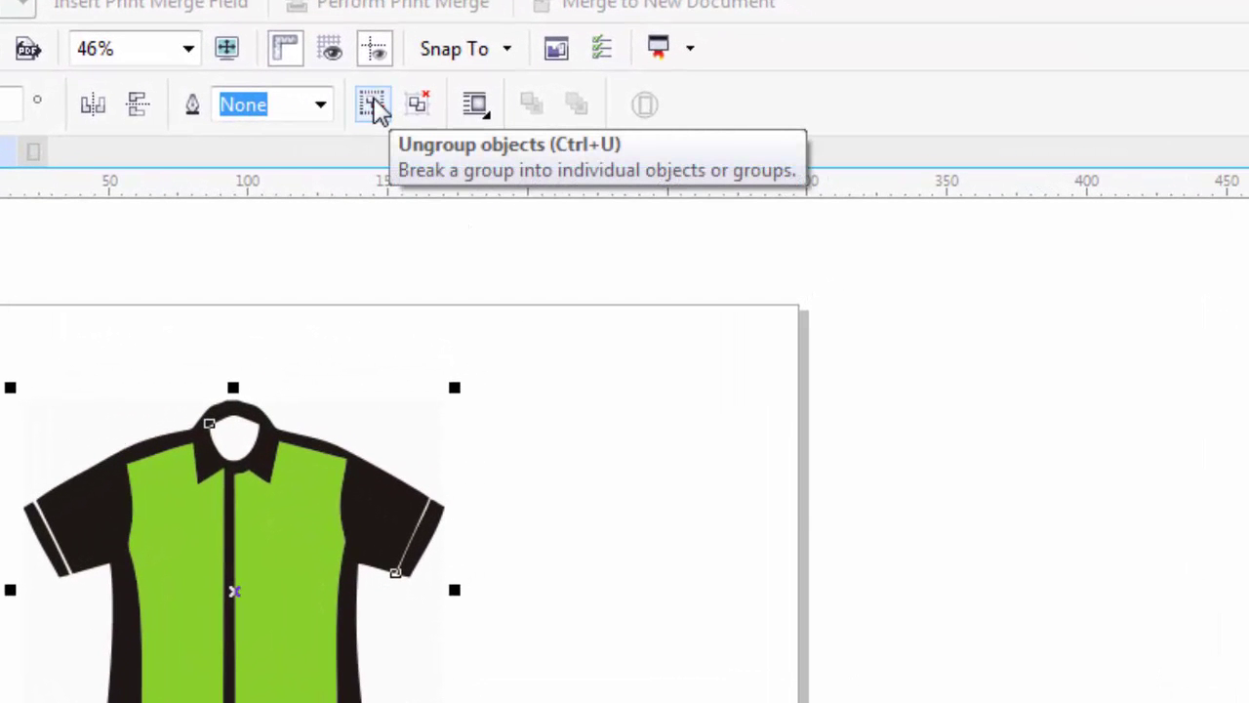
pyautogui.hotkey('ctrl', 'u')
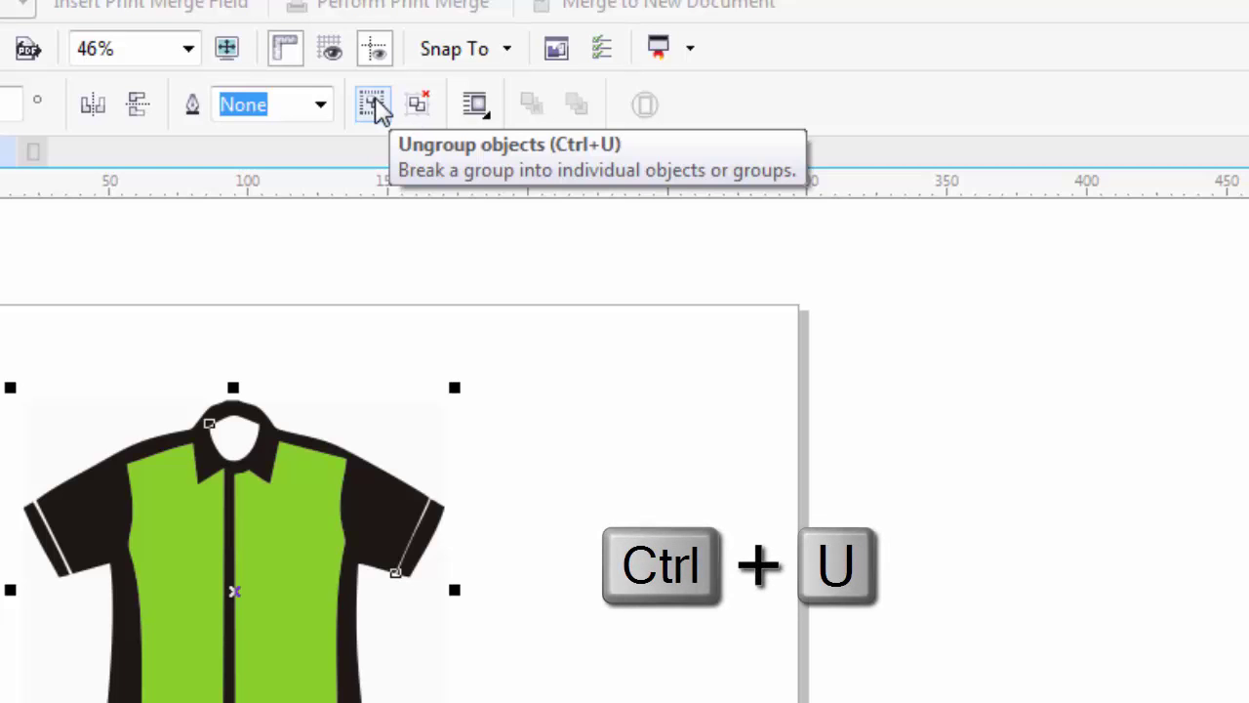
pyautogui.click(375, 104)
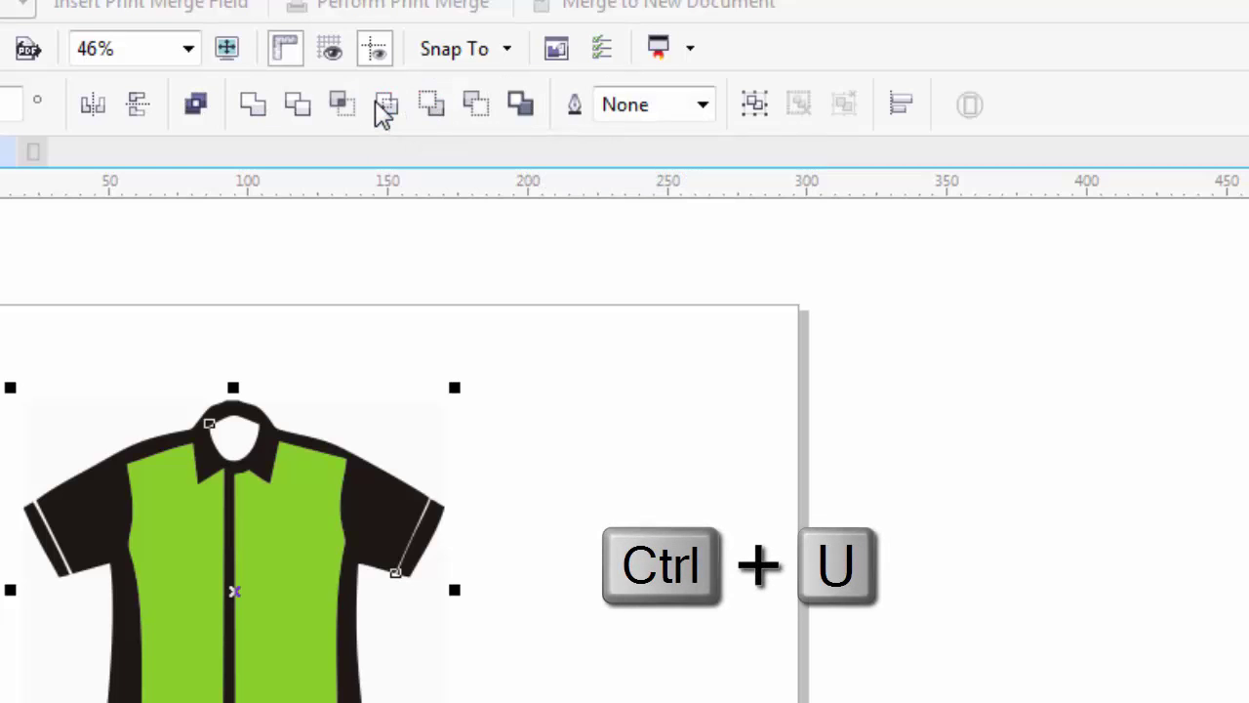
pyautogui.click(576, 414)
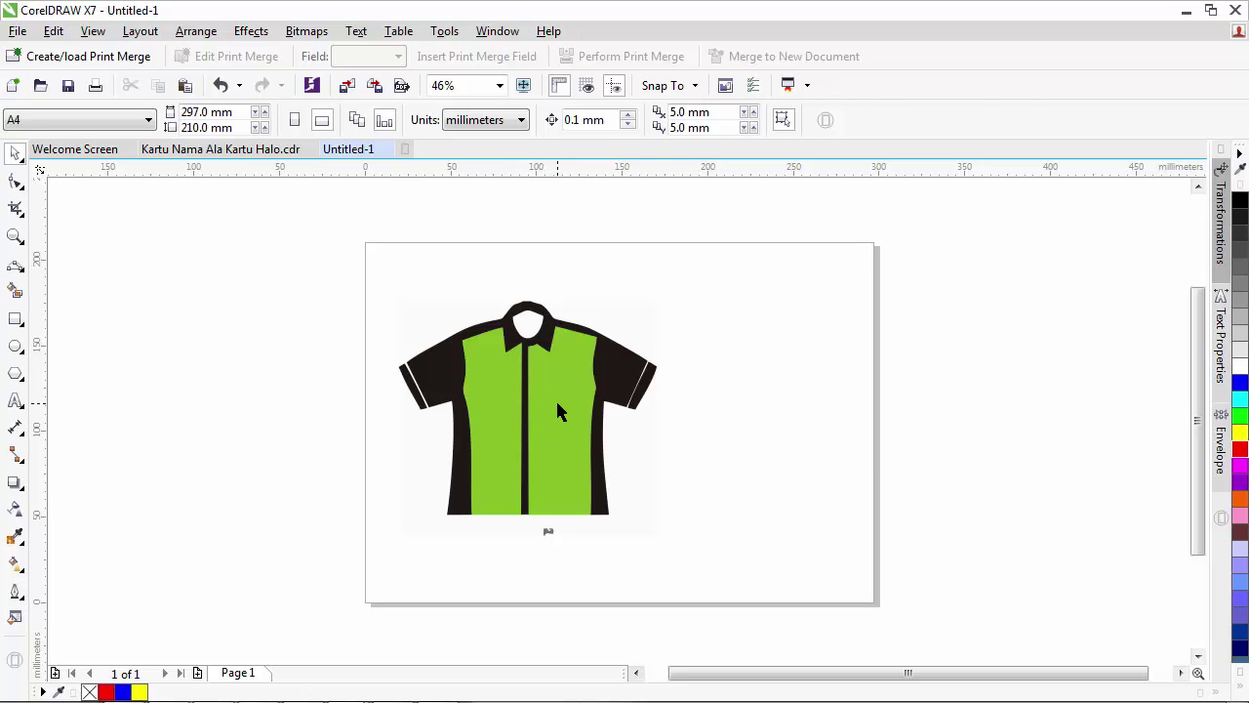
# - Try pulling the green body panel and both black sleeve cuffs away from the shirt, and undo the moves
pyautogui.moveTo(557, 412); pyautogui.dragTo(809, 441)
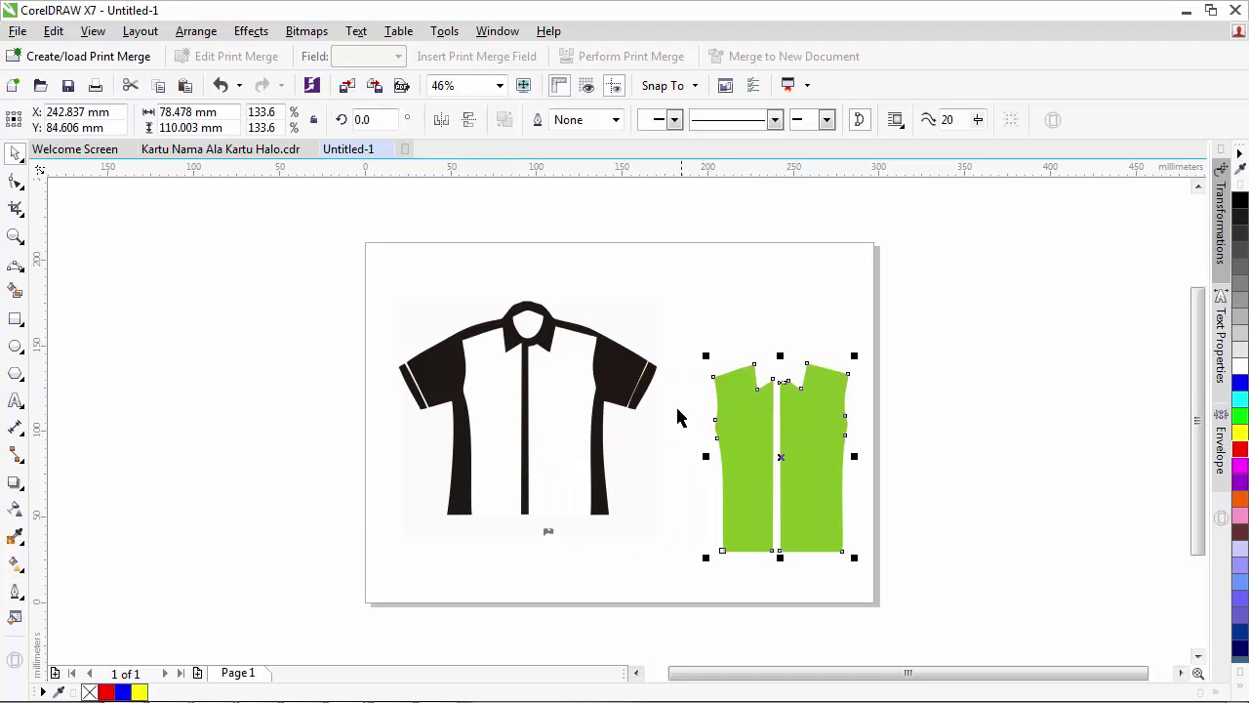
pyautogui.moveTo(649, 389); pyautogui.dragTo(696, 356)
pyautogui.moveTo(406, 400); pyautogui.dragTo(371, 398)
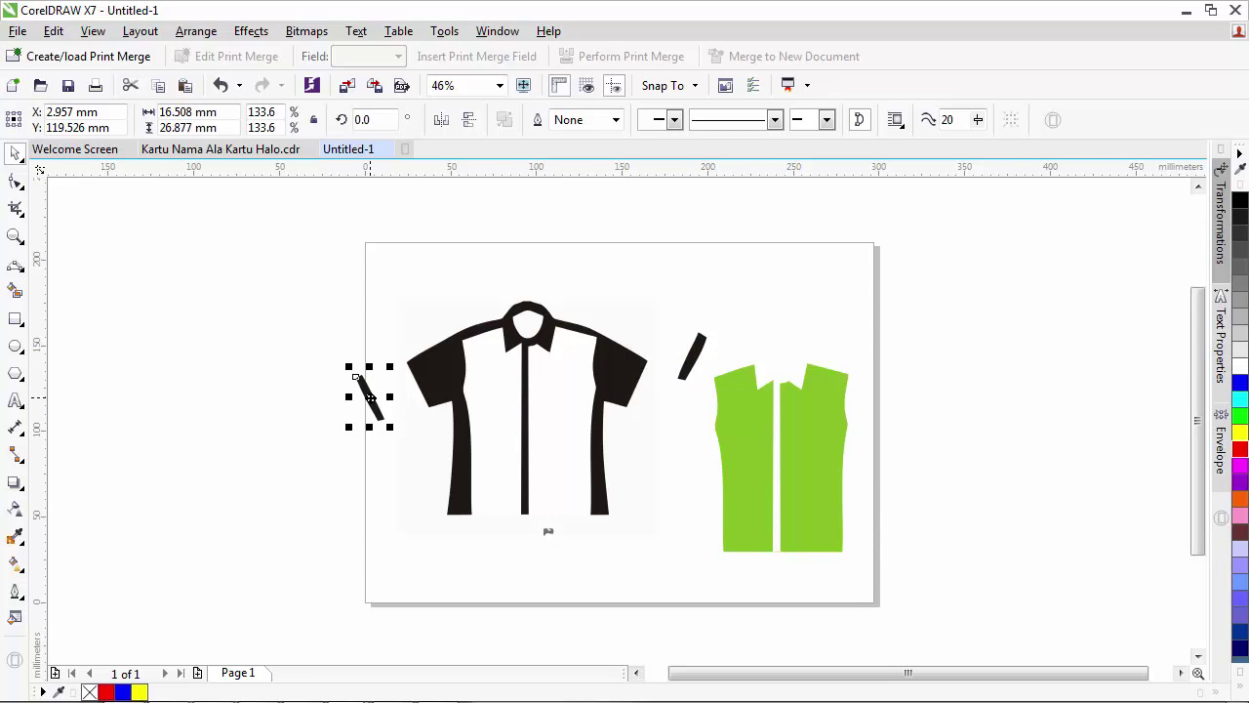
pyautogui.hotkey('ctrl', 'z')
pyautogui.hotkey('ctrl', 'z')
pyautogui.hotkey('ctrl', 'z')
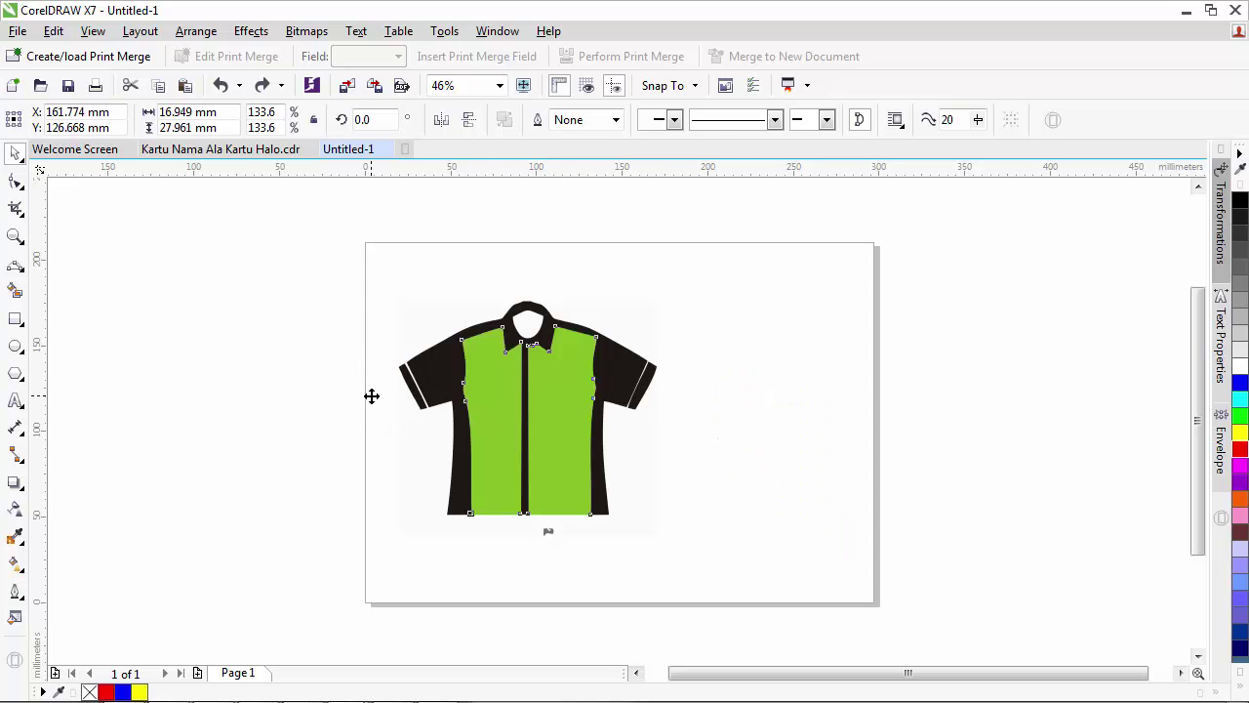
pyautogui.press('Escape')
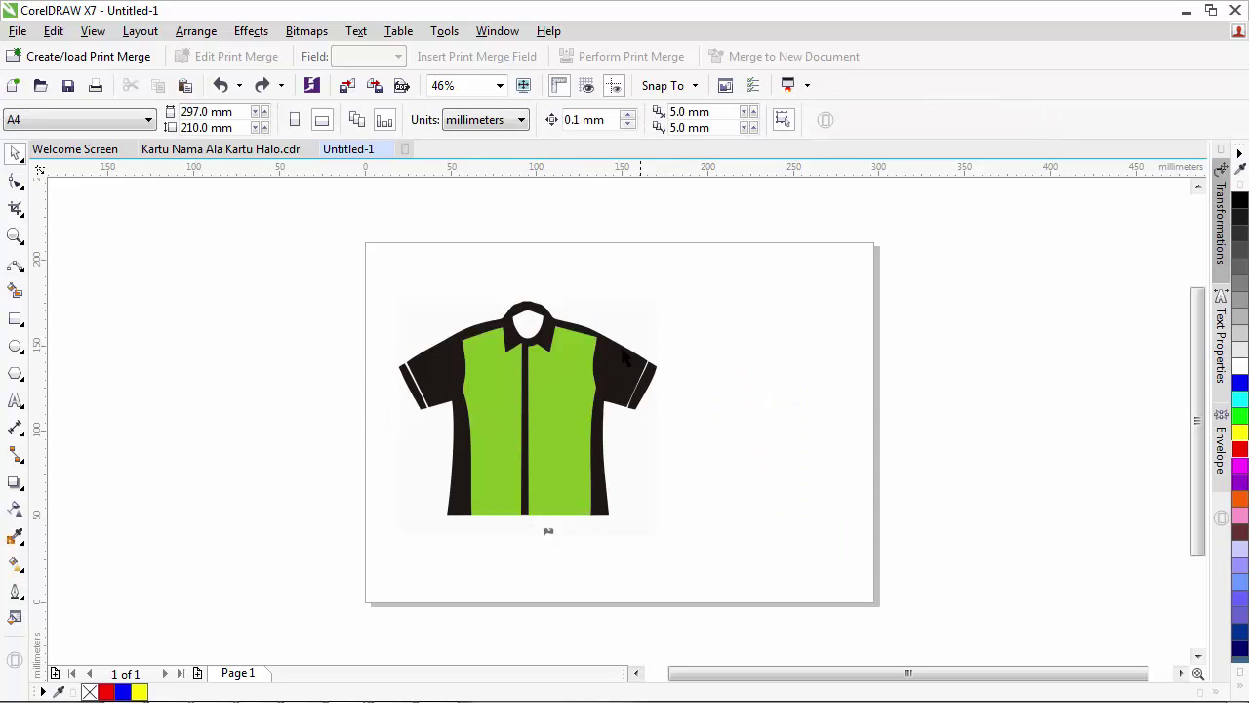
# - Fill the green front body panels of the shirt with yellow
pyautogui.click(552, 384)
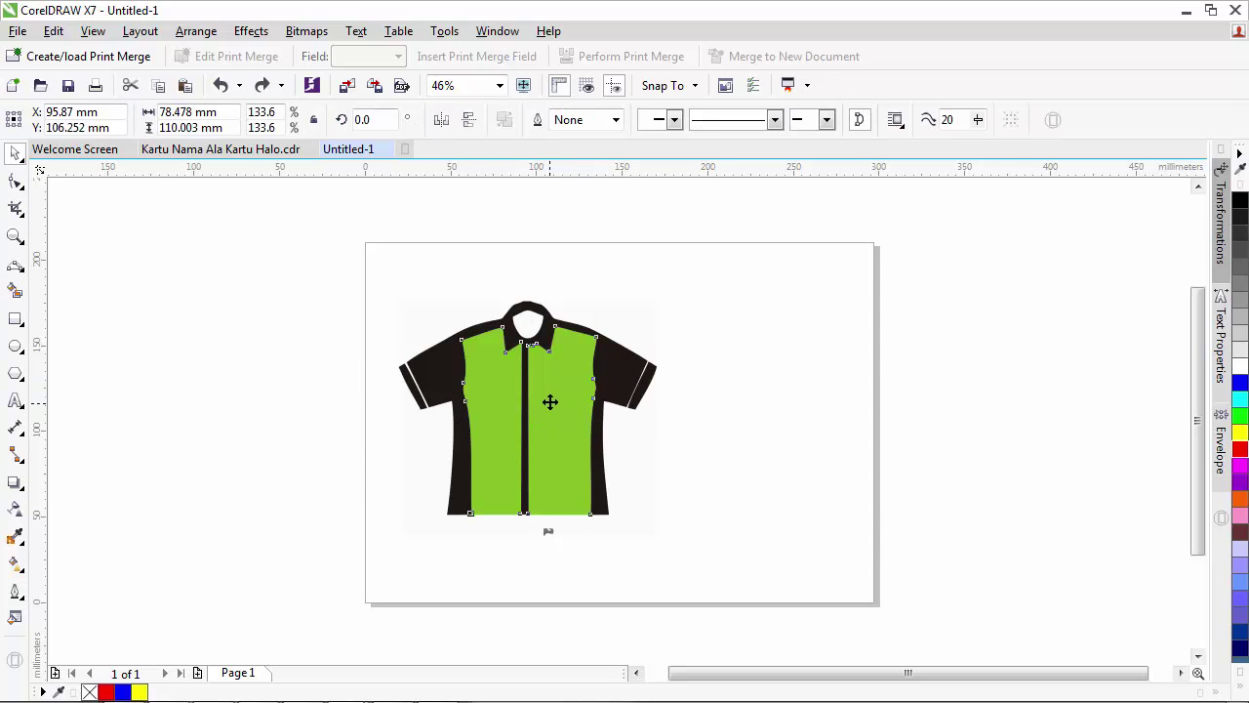
pyautogui.click(1241, 436)
pyautogui.click(677, 386)
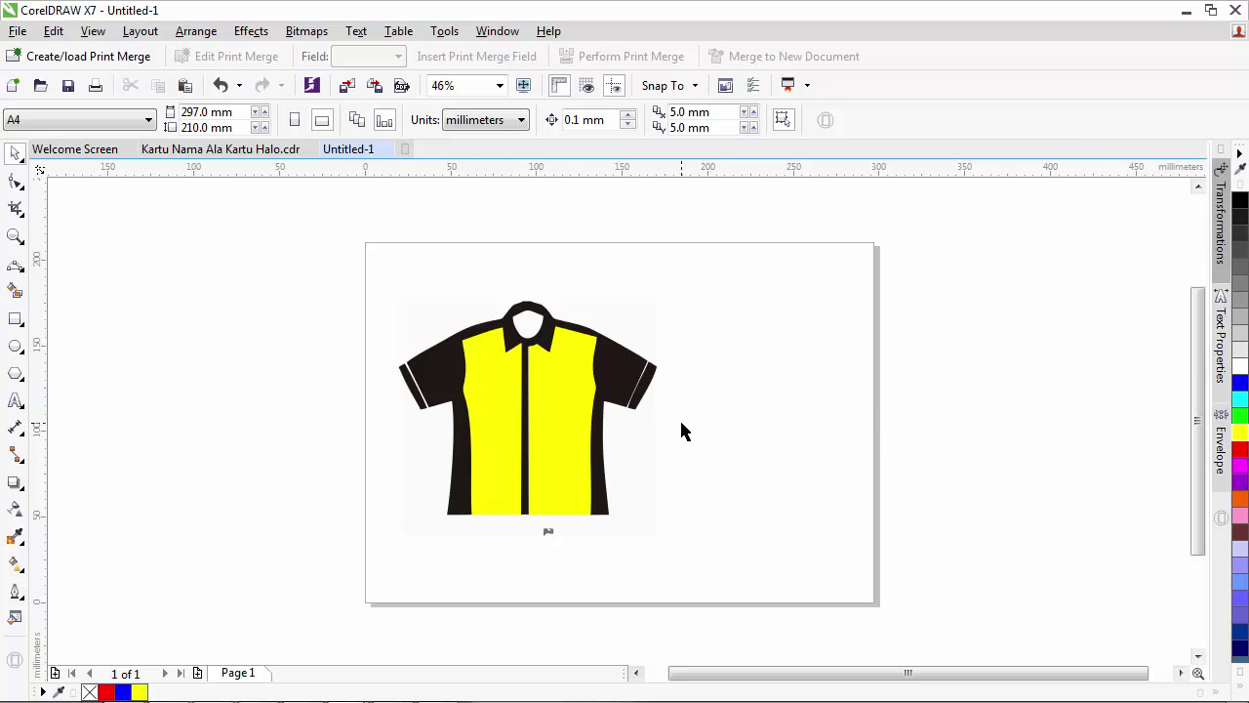
# - Delete the leftover traced caption fragment below the shirt
pyautogui.moveTo(600, 548); pyautogui.dragTo(530, 523)
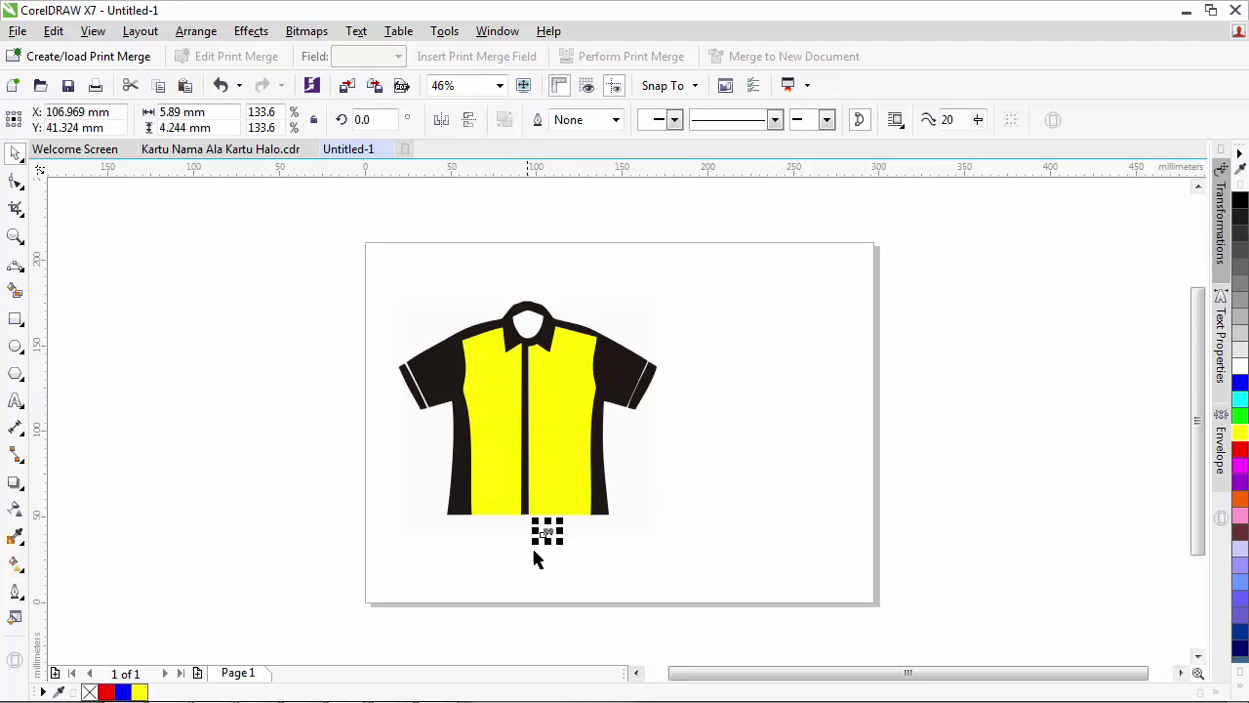
pyautogui.press('Delete')
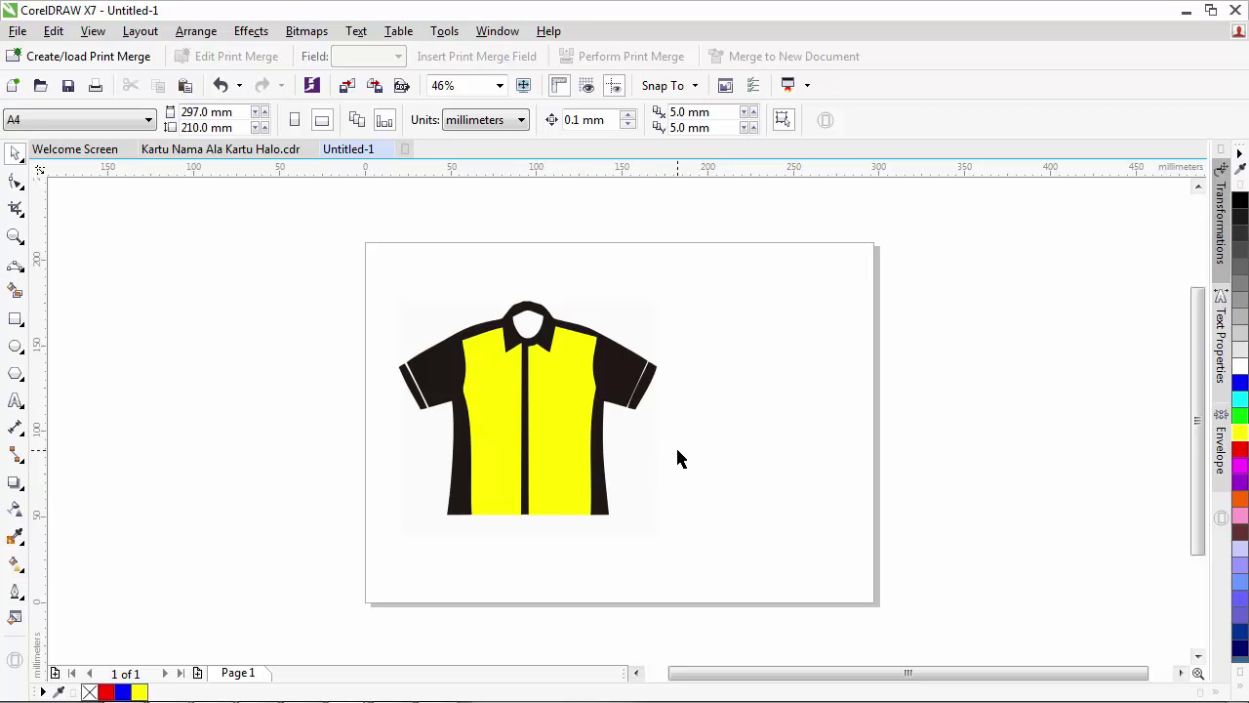
pyautogui.click(585, 292)
pyautogui.click(779, 410)
# - Fill the black sleeve, collar and side section of the shirt with red
pyautogui.click(610, 375)
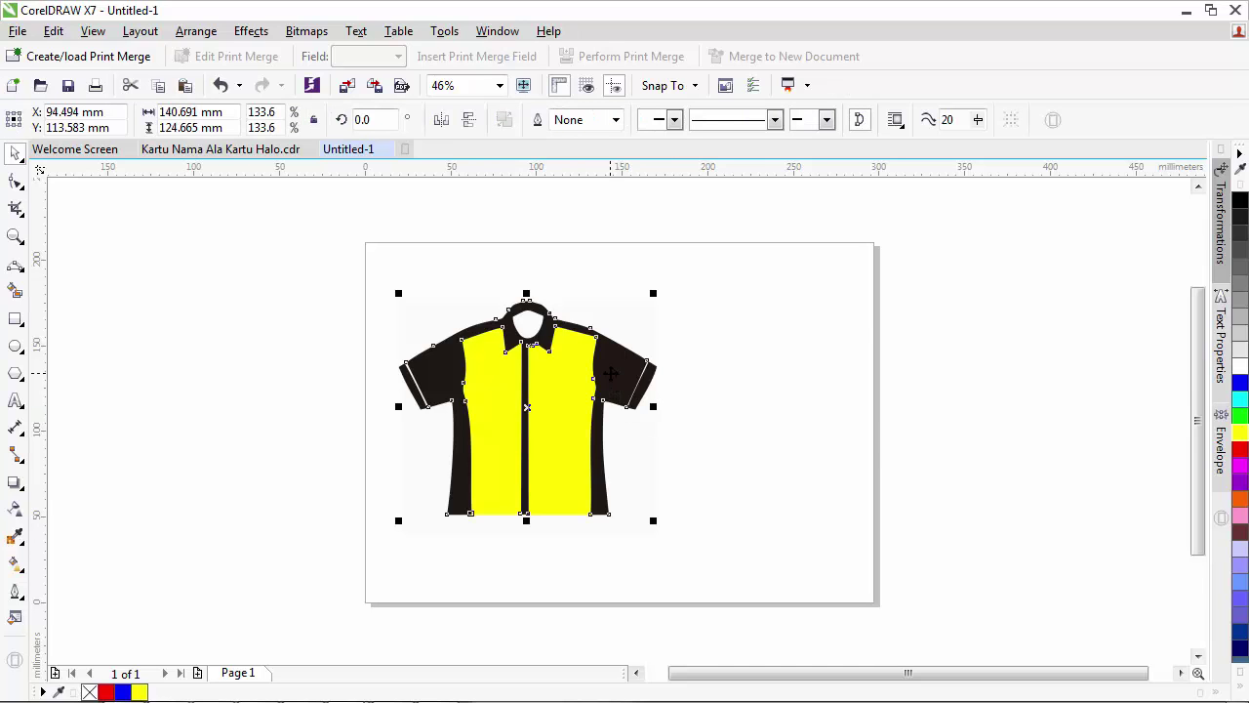
pyautogui.click(1239, 449)
pyautogui.click(781, 395)
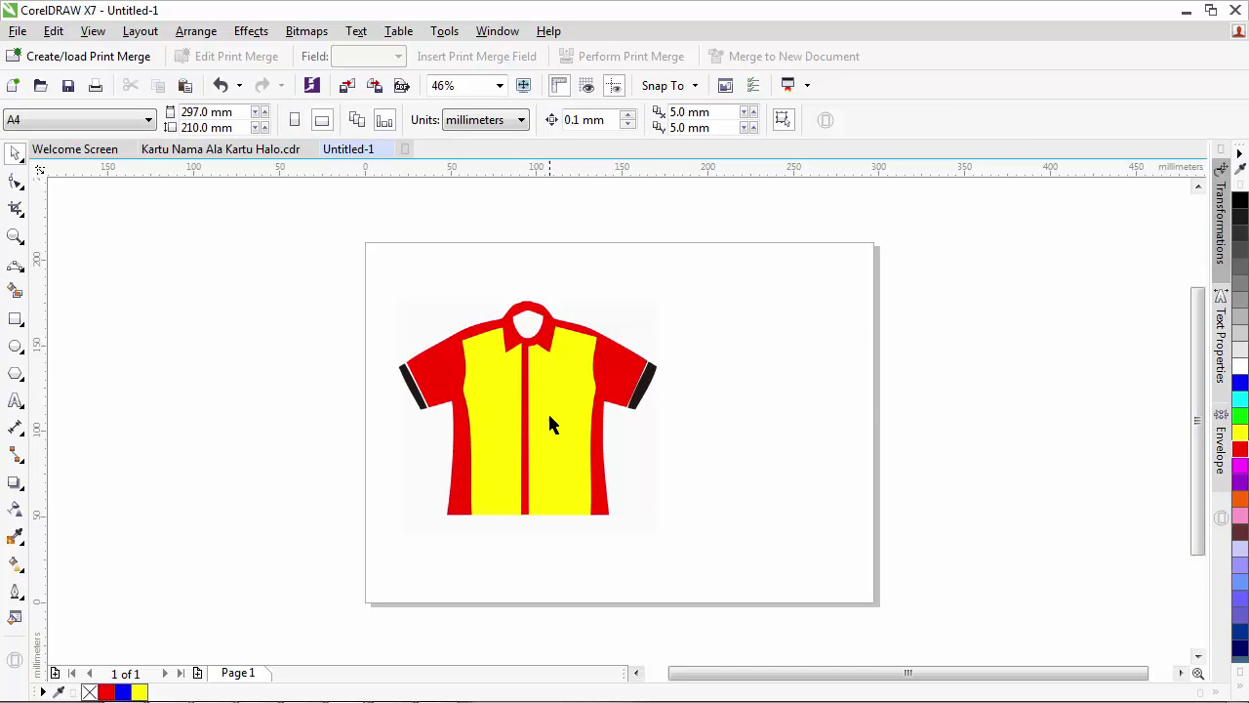
# - Fill the red sleeve, collar and side section of the shirt with blue
pyautogui.click(615, 381)
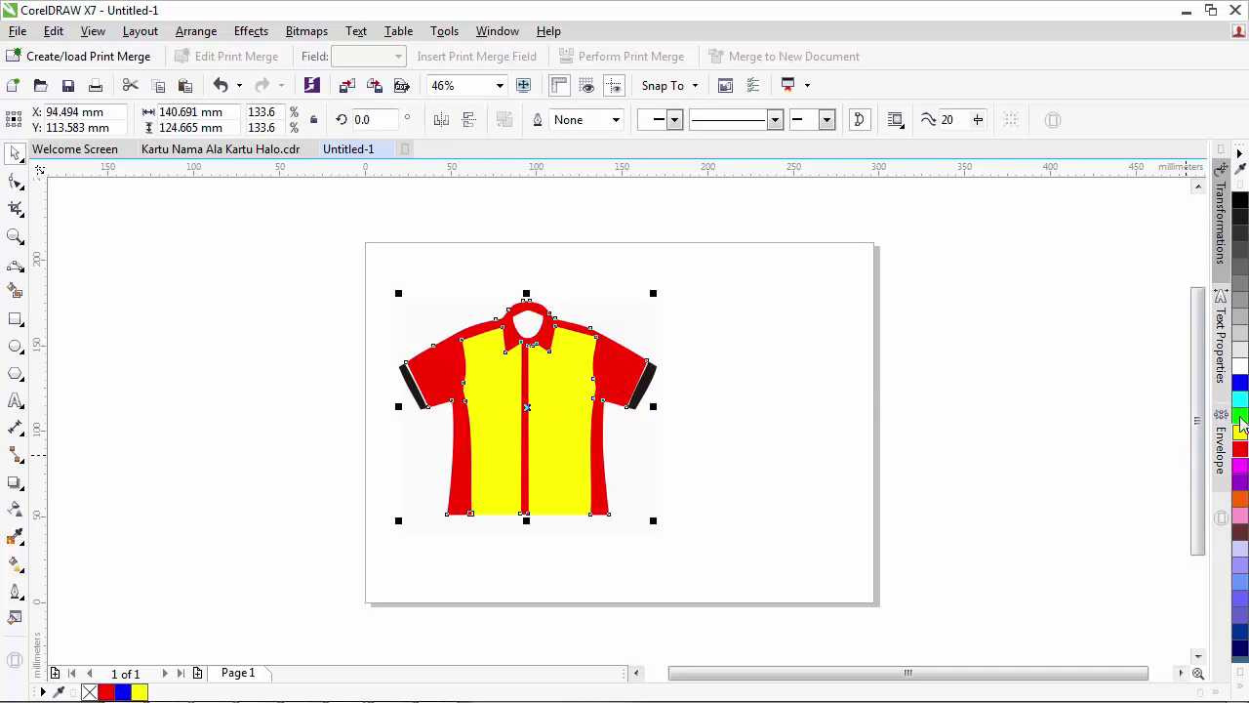
pyautogui.click(1240, 386)
pyautogui.click(724, 400)
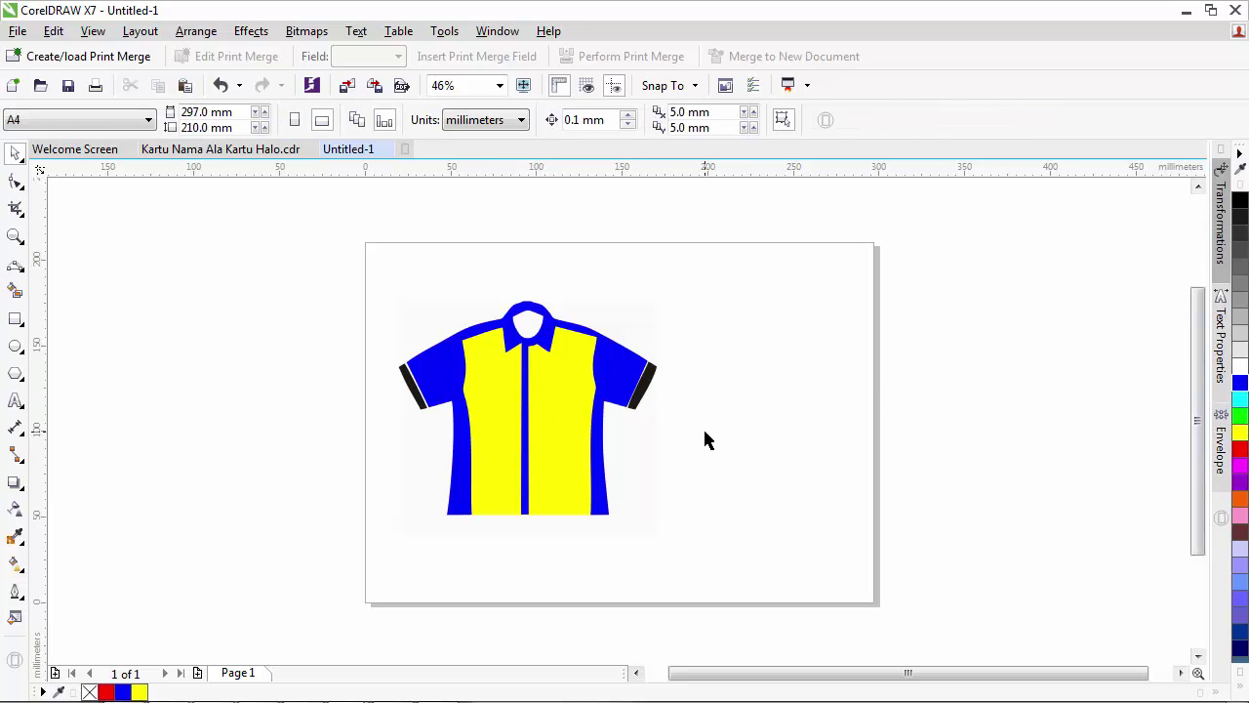
# - Fill both black sleeve cuffs of the front-view shirt with red
pyautogui.click(646, 385)
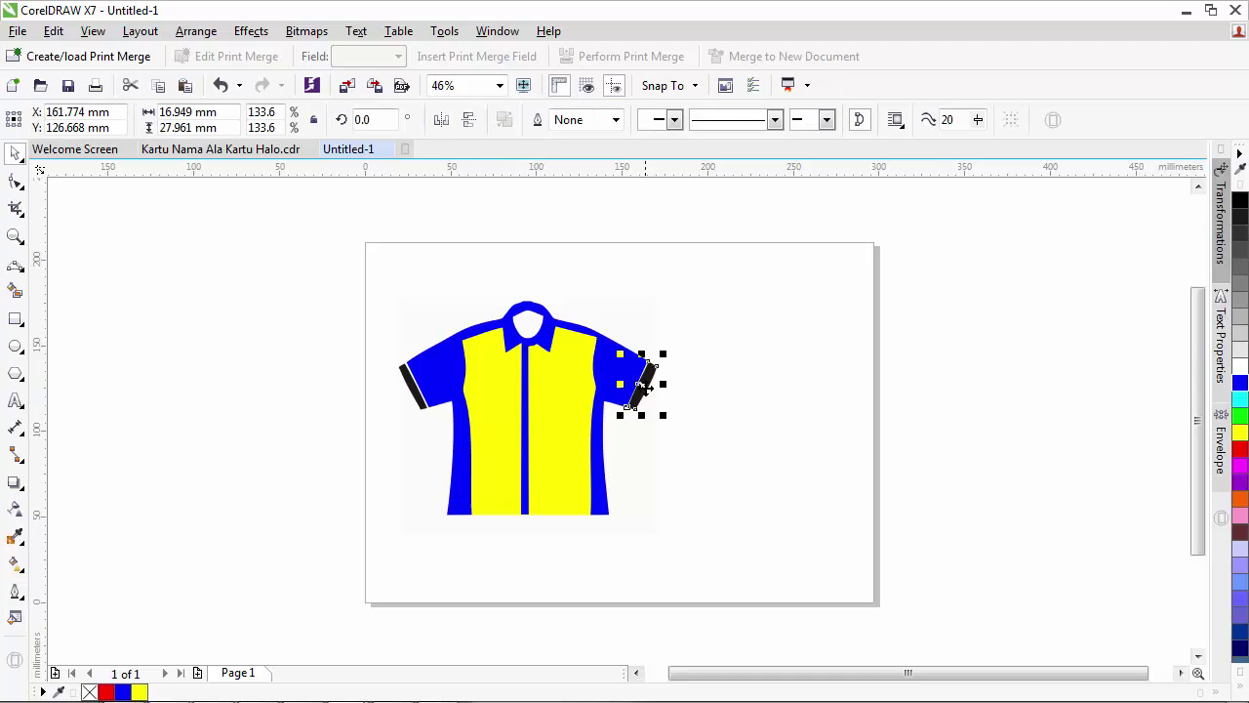
pyautogui.click(1240, 449)
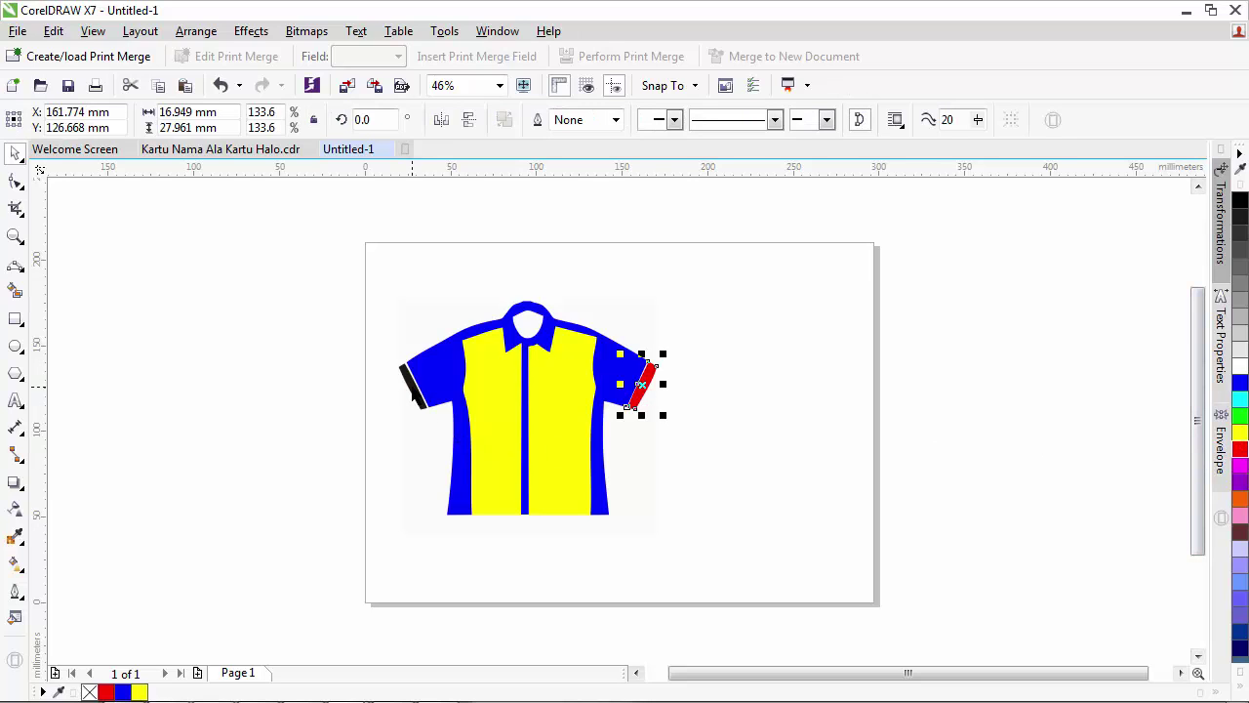
pyautogui.click(411, 386)
pyautogui.click(1241, 449)
pyautogui.click(984, 422)
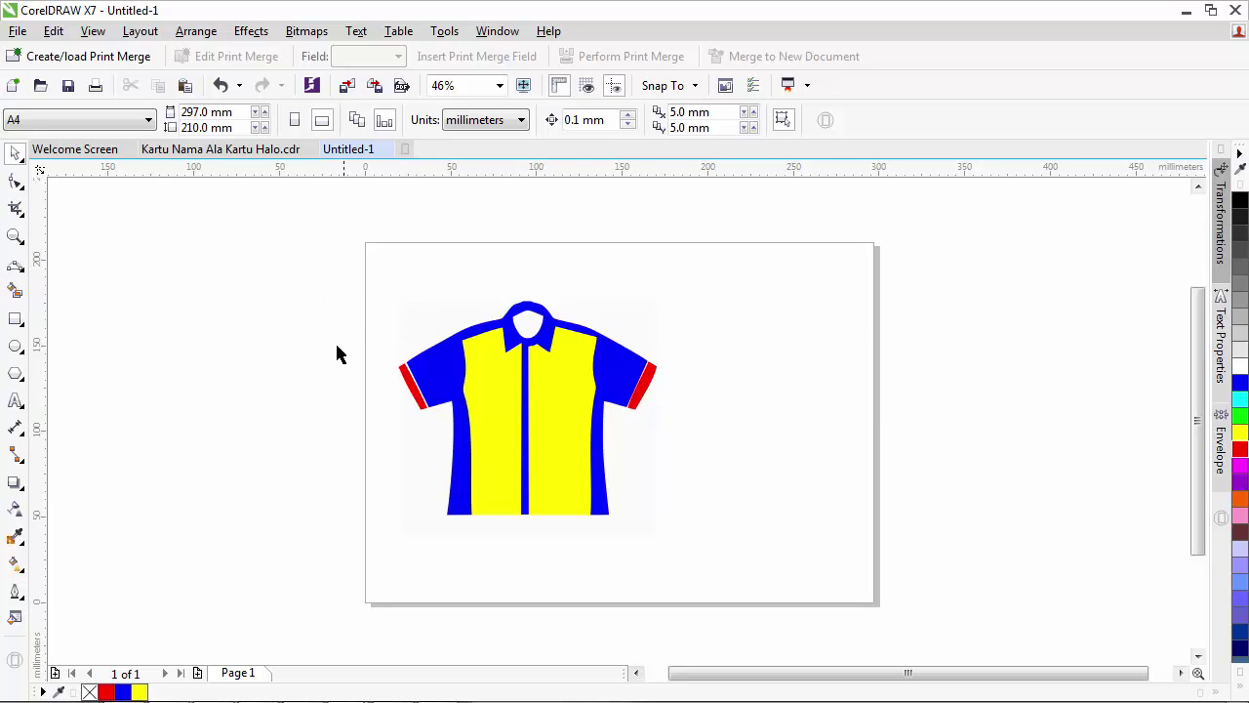
# - Group all parts of the front-view shirt and scale the group down to about 77%, placing it near the page's left edge
pyautogui.moveTo(328, 264); pyautogui.dragTo(740, 568)
pyautogui.hotkey('ctrl', 'g')
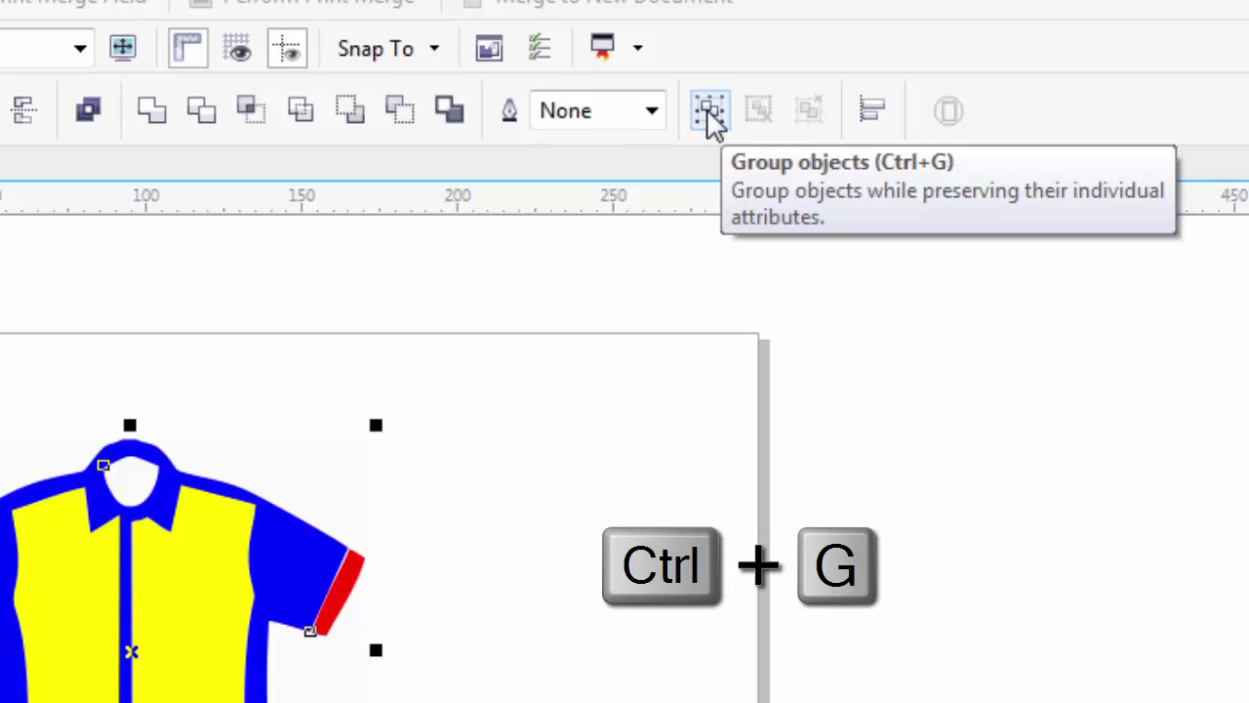
pyautogui.click(709, 112)
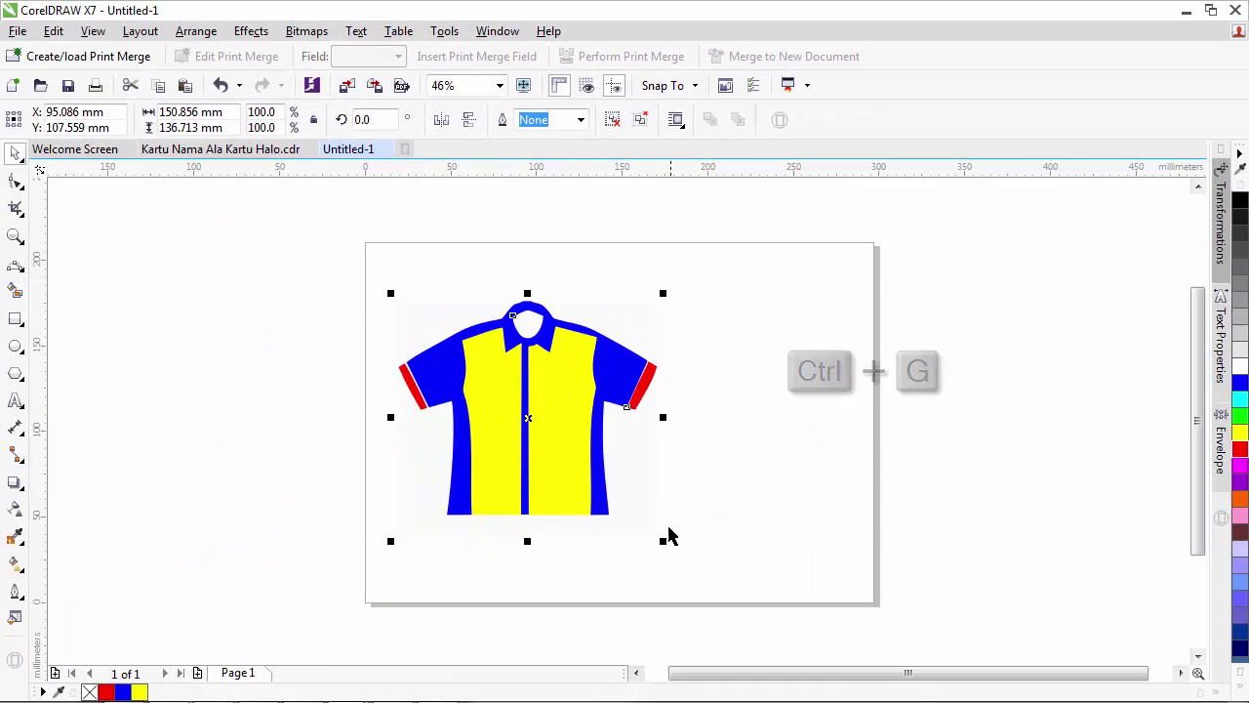
pyautogui.moveTo(662, 540); pyautogui.dragTo(603, 487)
pyautogui.moveTo(499, 386); pyautogui.dragTo(486, 388)
# - Import belakang.jpg and place it beside the front-view shirt at a similar size
pyautogui.click(17, 31)
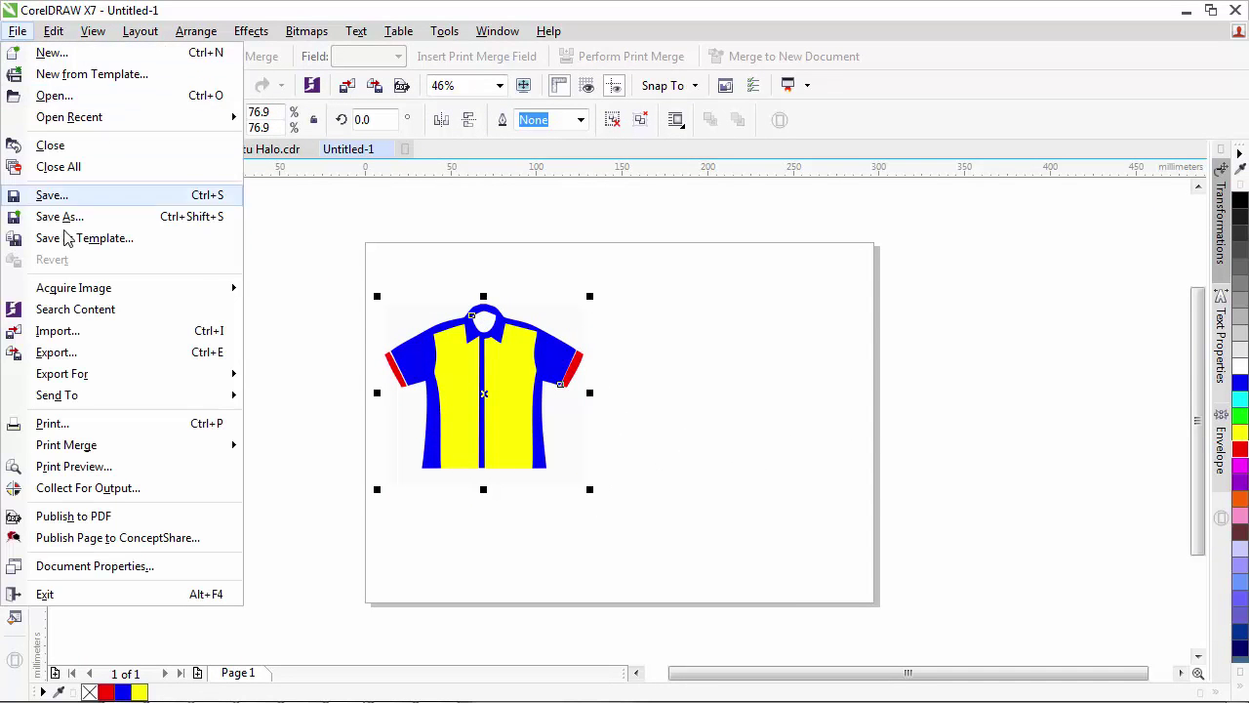
pyautogui.click(69, 331)
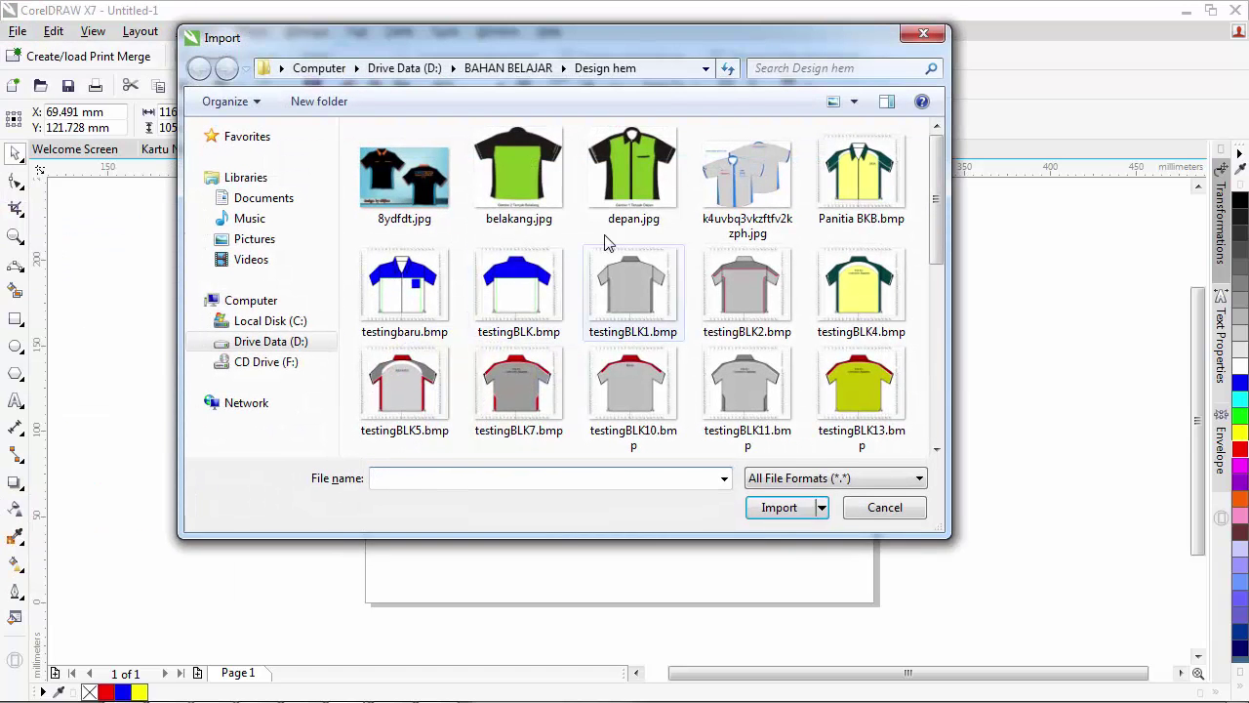
pyautogui.click(519, 171)
pyautogui.click(779, 535)
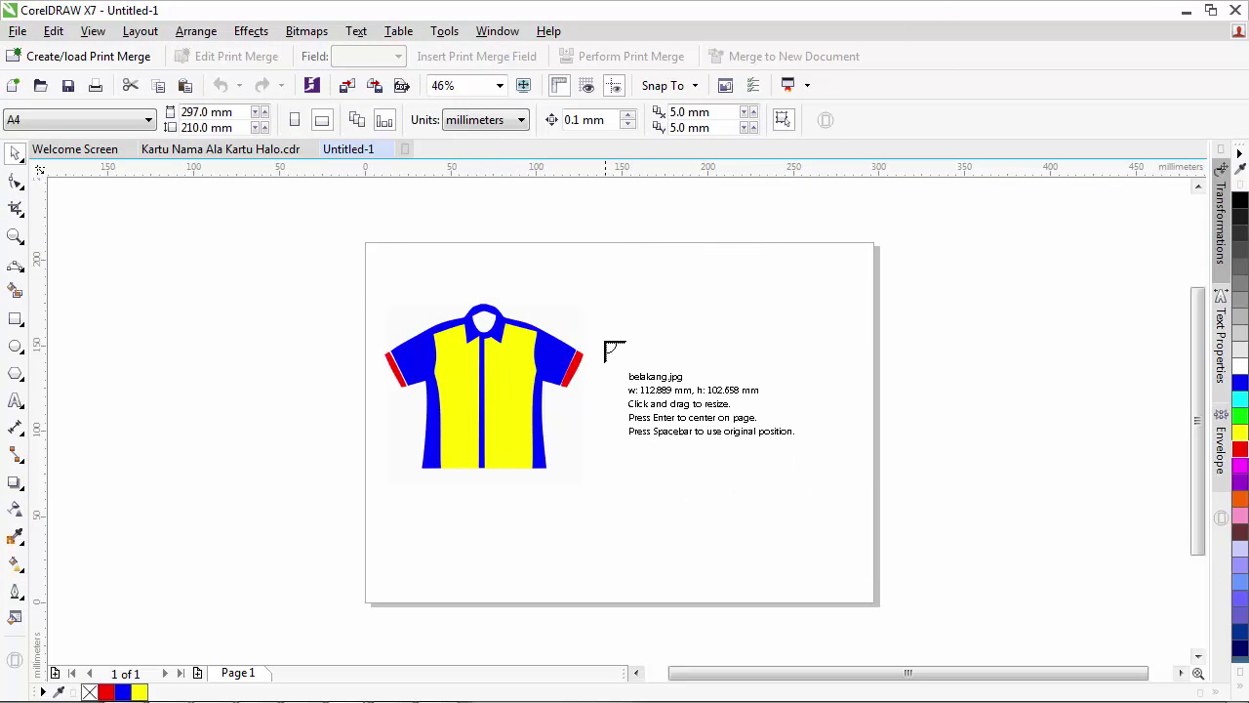
pyautogui.moveTo(619, 300); pyautogui.dragTo(832, 491)
pyautogui.click(949, 427)
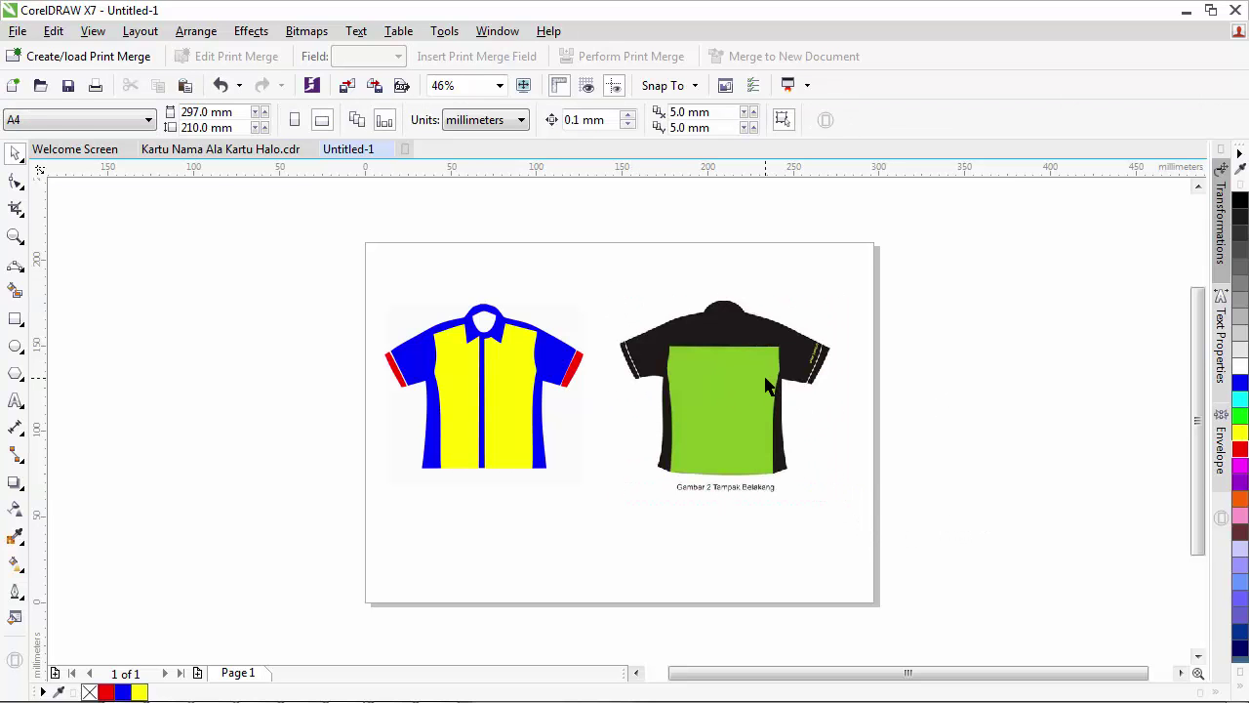
# - Apply Quick Trace to the back-view shirt bitmap and move the traced copy off the page to its right
pyautogui.click(747, 376)
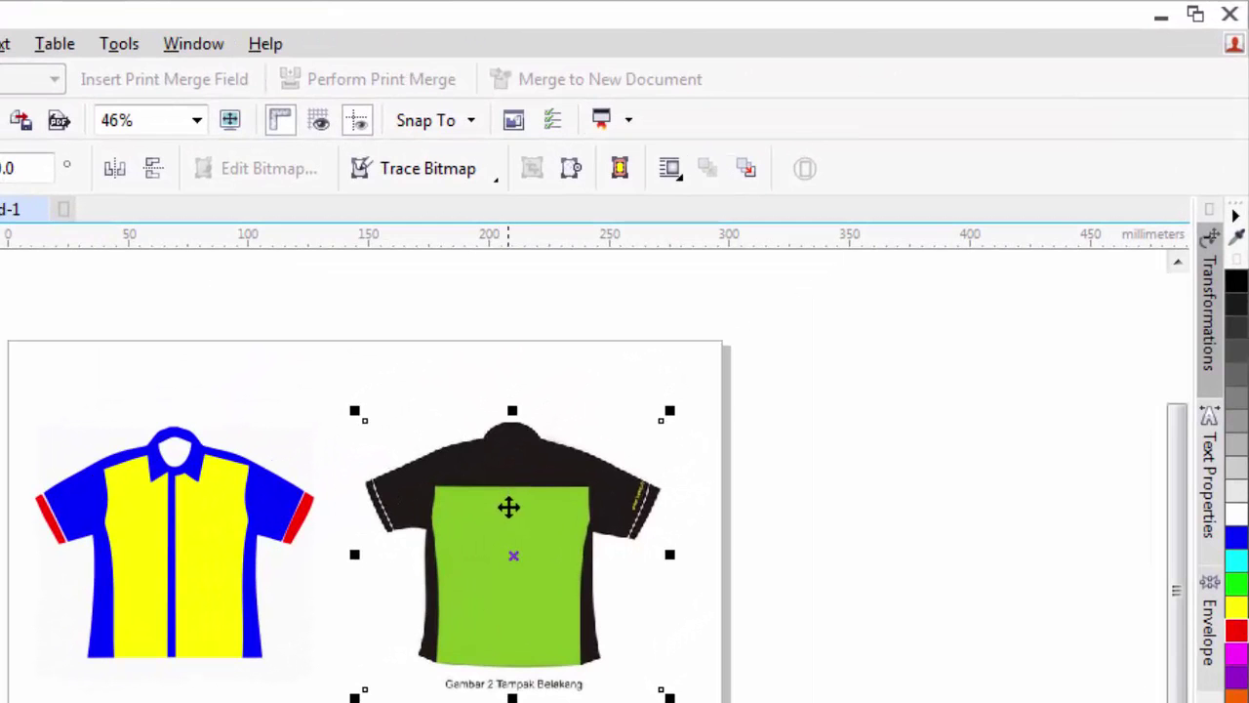
pyautogui.click(470, 180)
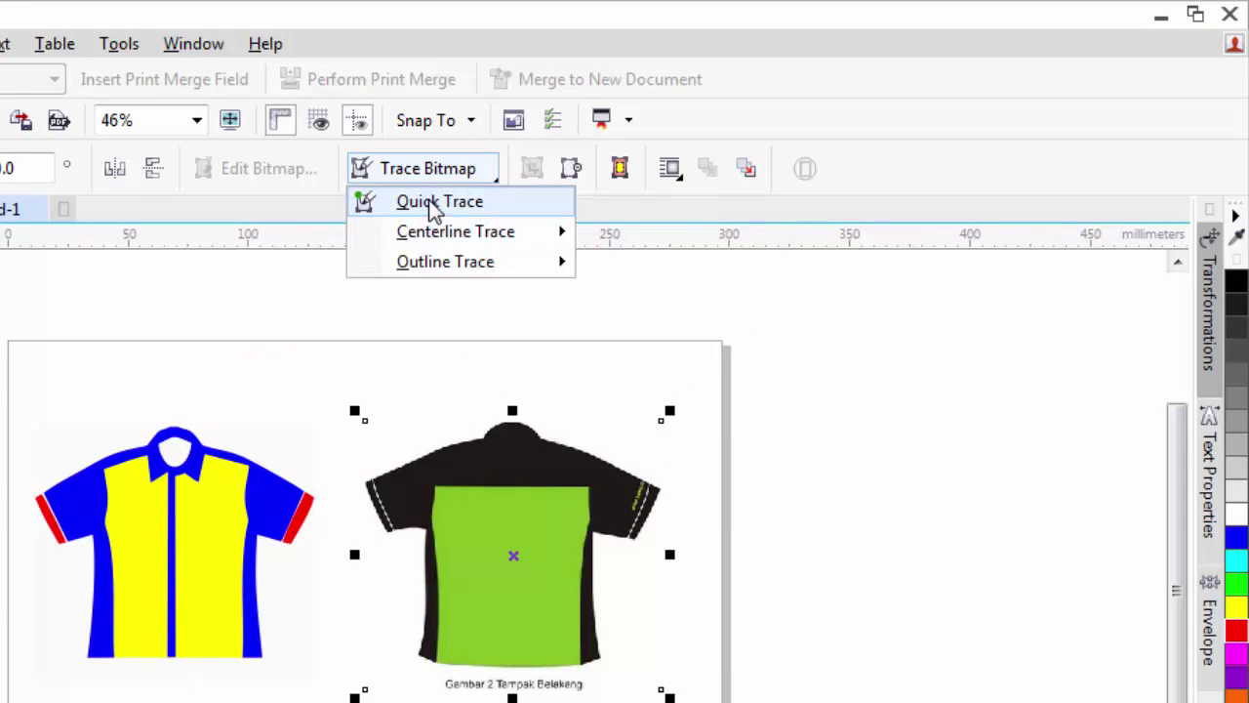
pyautogui.click(435, 205)
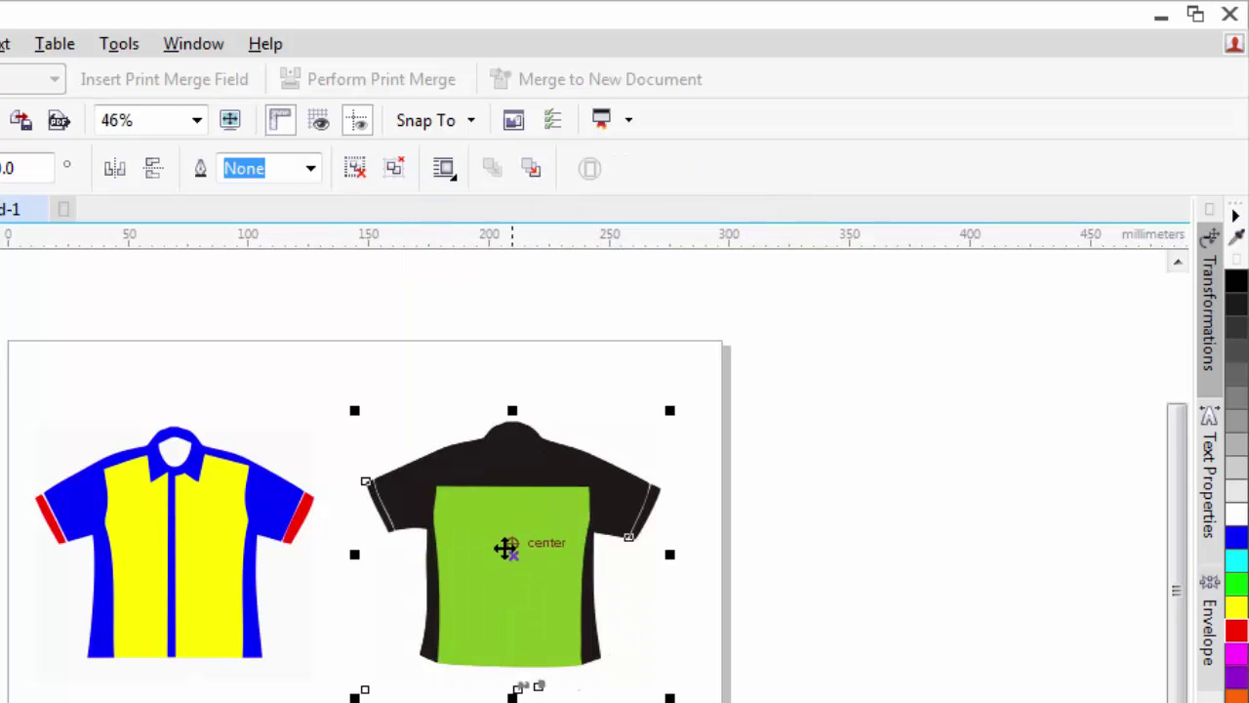
pyautogui.moveTo(506, 561); pyautogui.dragTo(901, 554)
# - Delete the original back-view bitmap and move the traced back view onto the page beside the front-view shirt
pyautogui.click(532, 548)
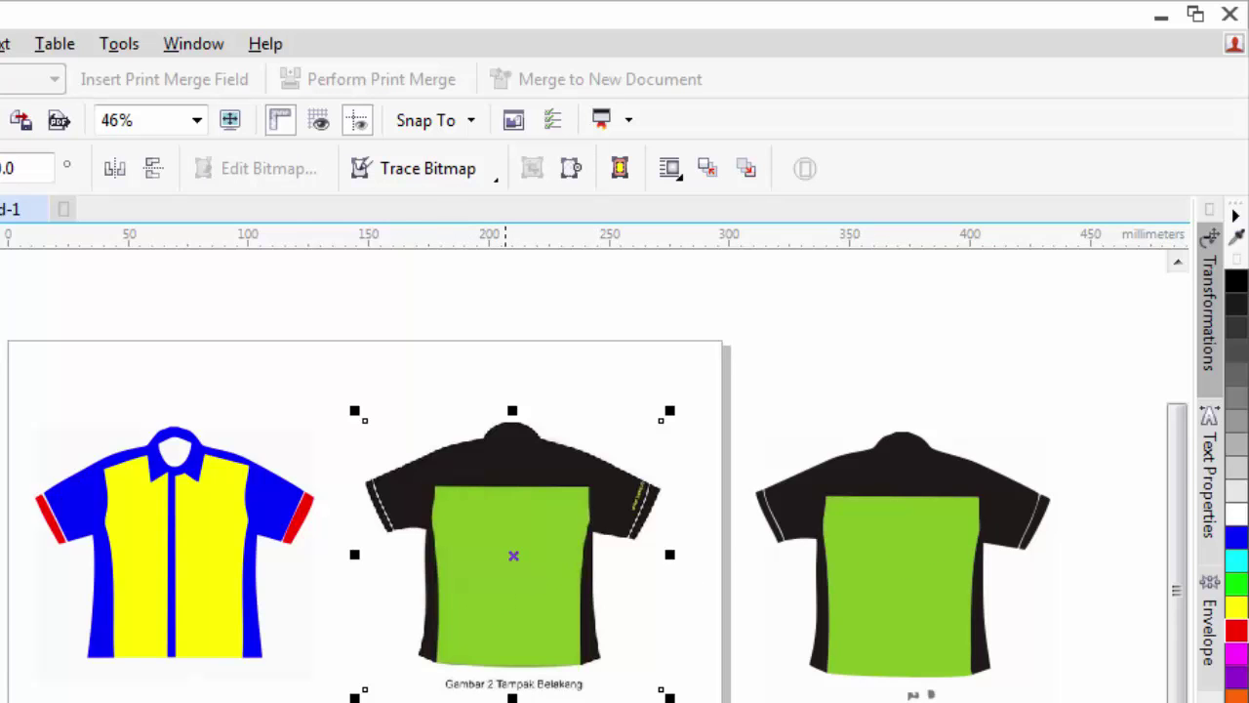
pyautogui.press('Delete')
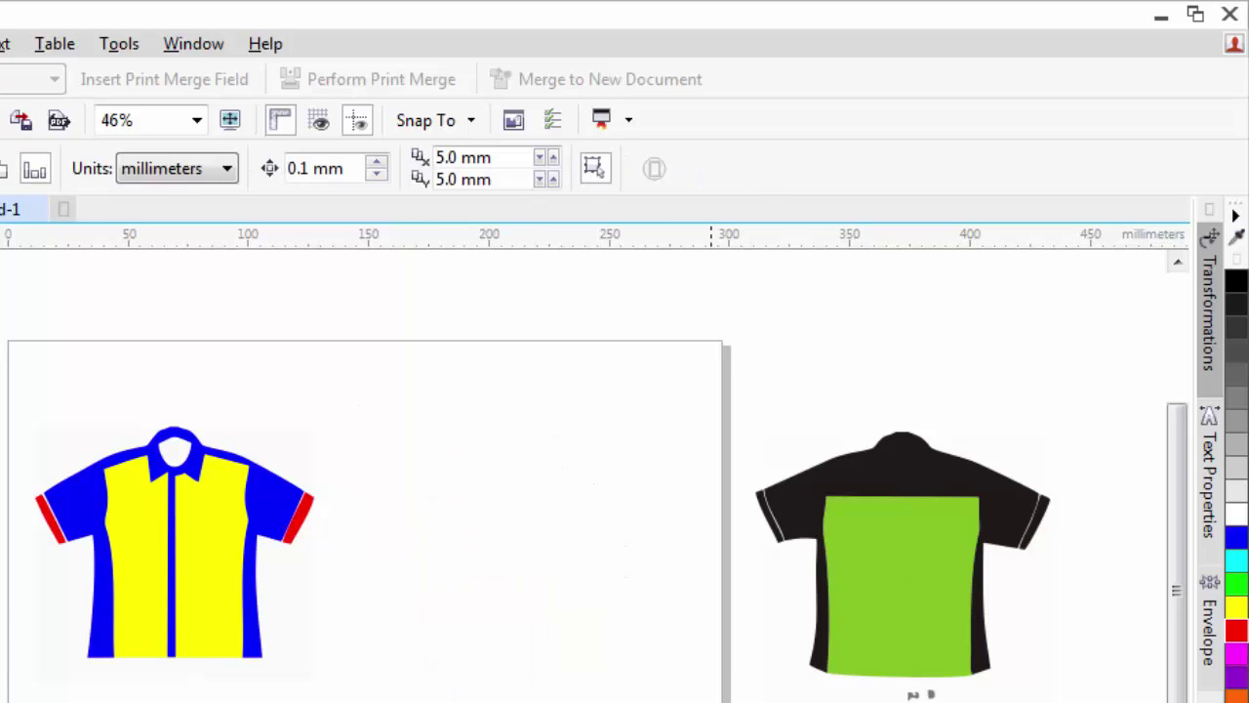
pyautogui.click(856, 538)
pyautogui.moveTo(899, 527); pyautogui.dragTo(540, 513)
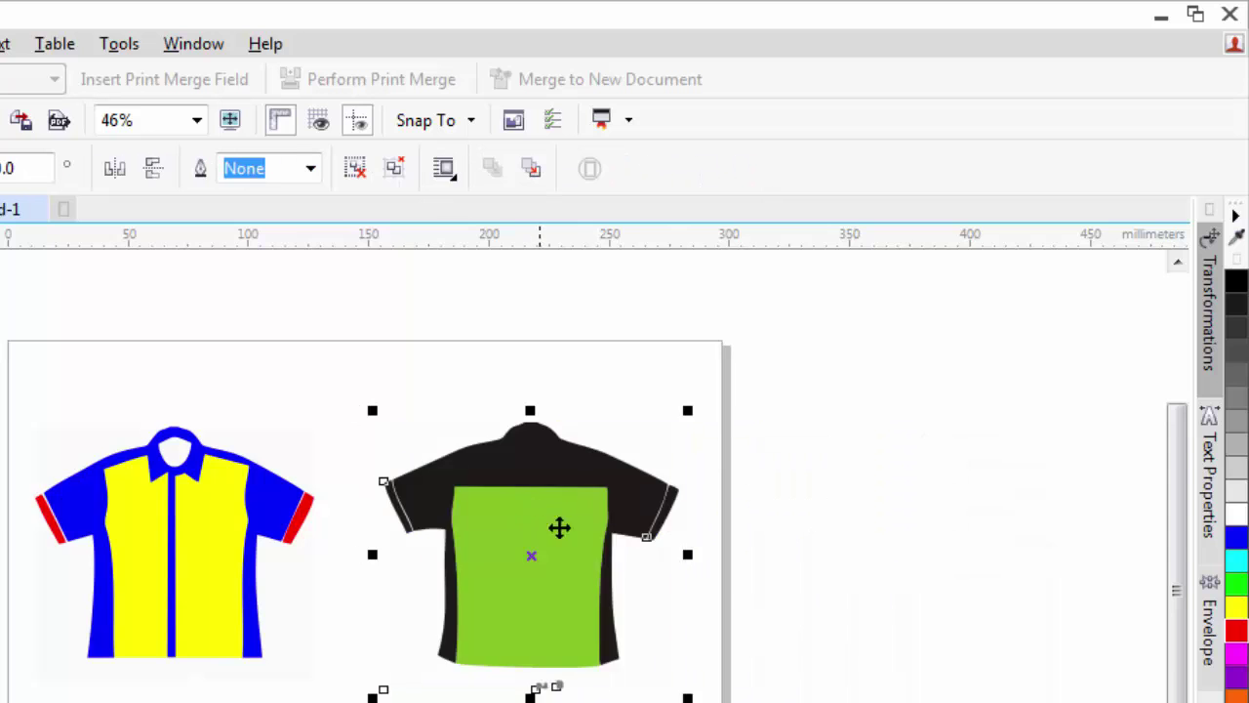
# - Ungroup the traced back-view shirt and delete the leftover caption fragments below it
pyautogui.click(356, 169)
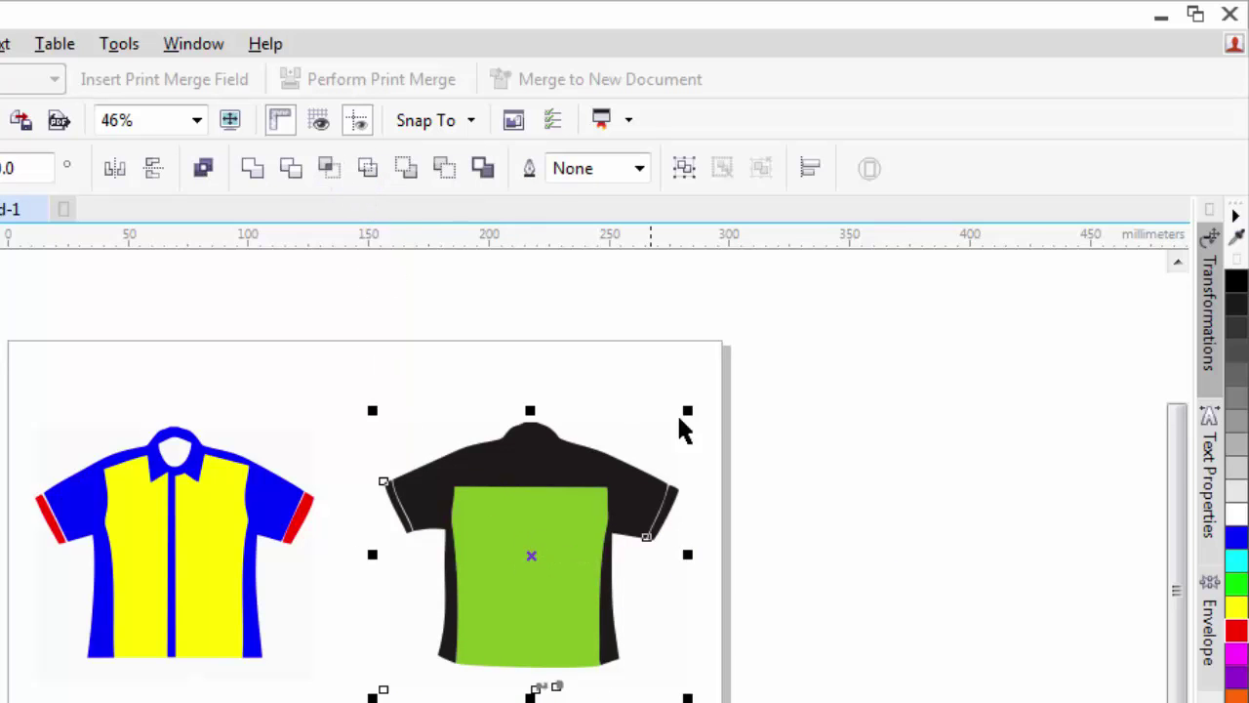
pyautogui.click(861, 438)
pyautogui.moveTo(528, 697); pyautogui.dragTo(506, 680)
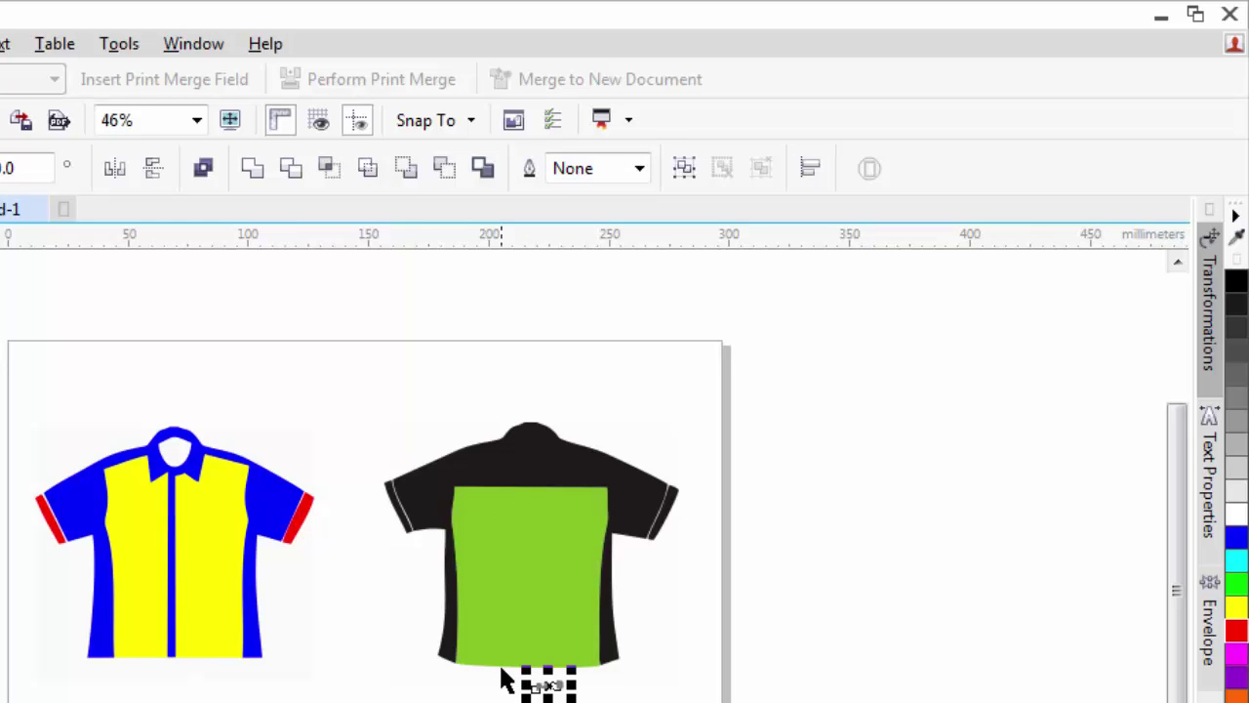
pyautogui.click(502, 681)
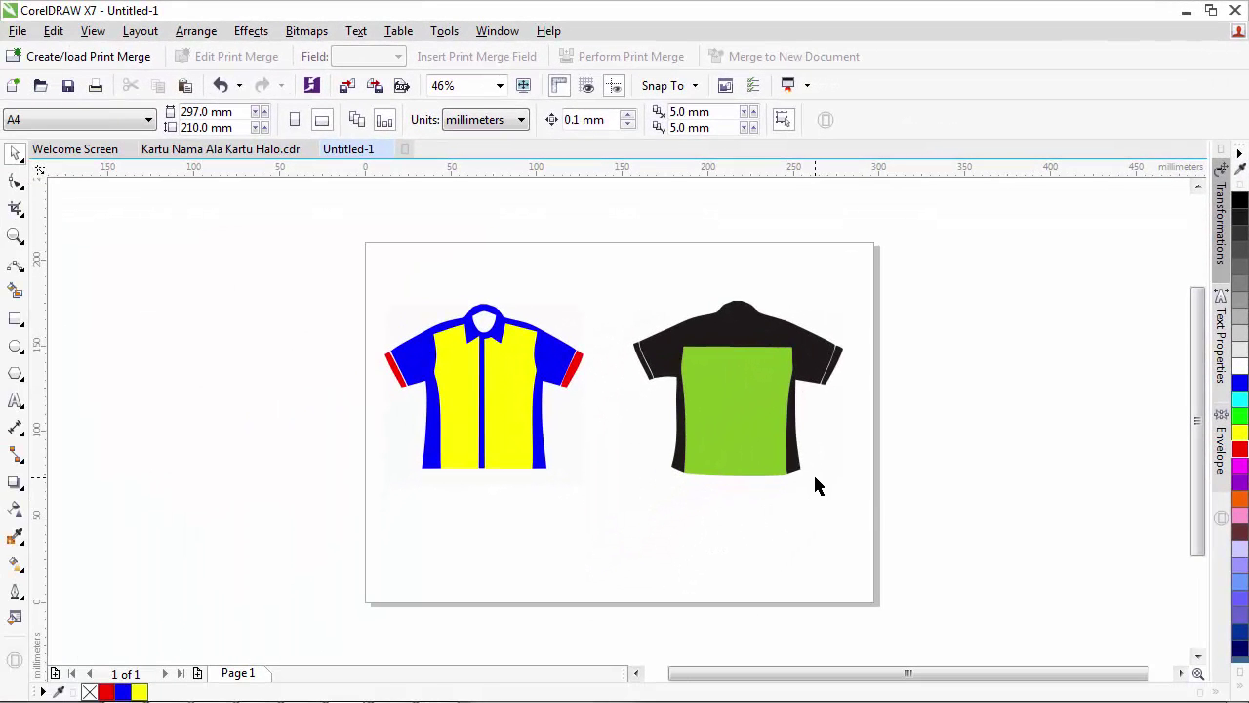
# - Fill the green back panel of the back-view shirt with yellow
pyautogui.click(755, 428)
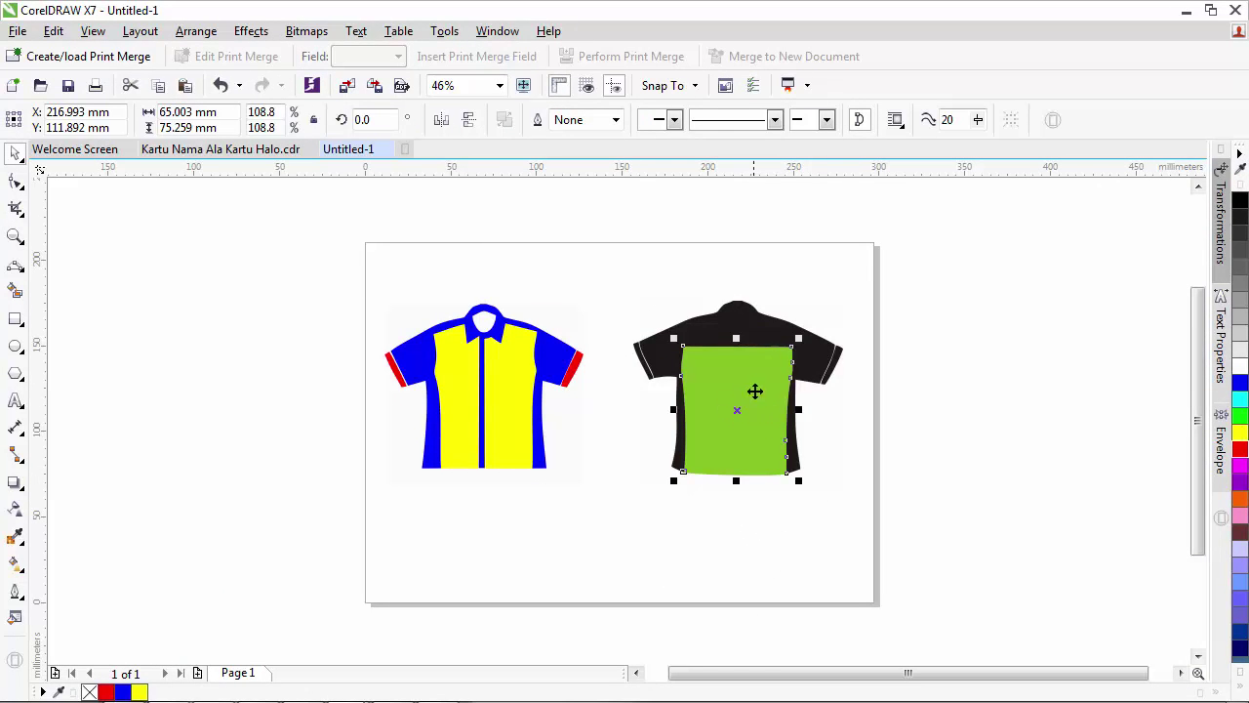
pyautogui.click(853, 482)
pyautogui.click(747, 407)
pyautogui.click(1240, 431)
pyautogui.click(1045, 429)
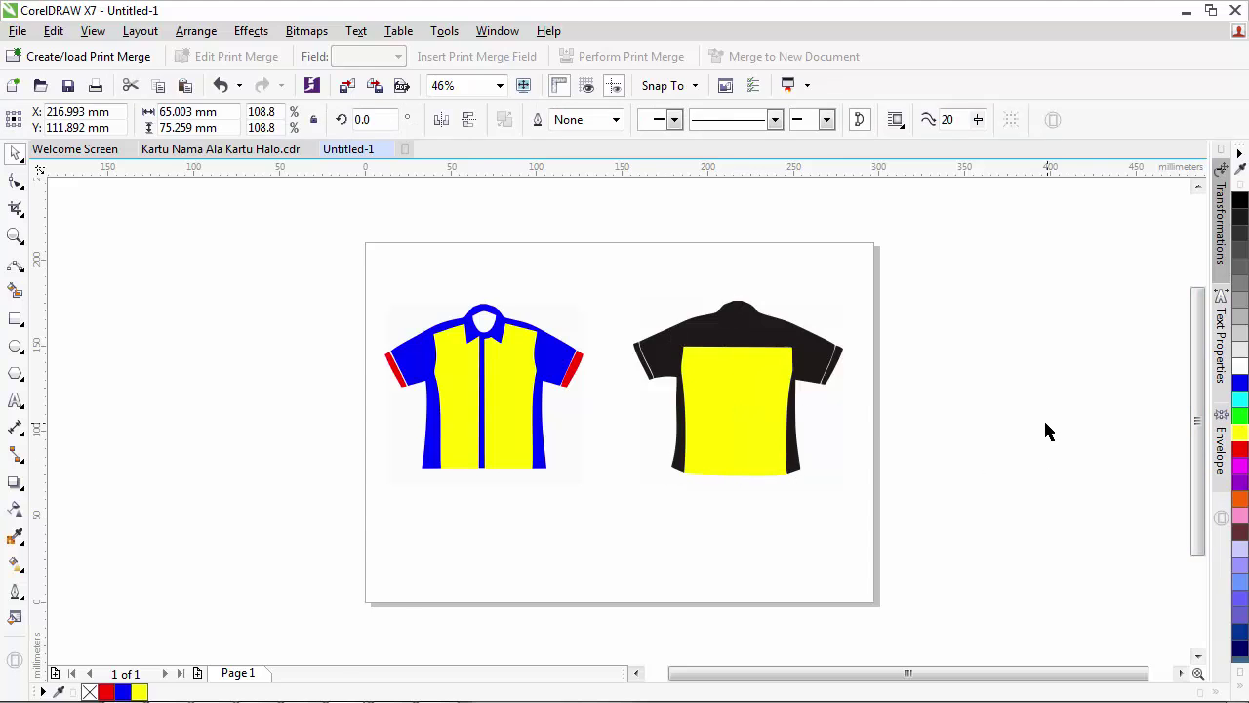
# - Fill the black yoke, sleeve and side section of the back-view shirt with blue
pyautogui.click(816, 377)
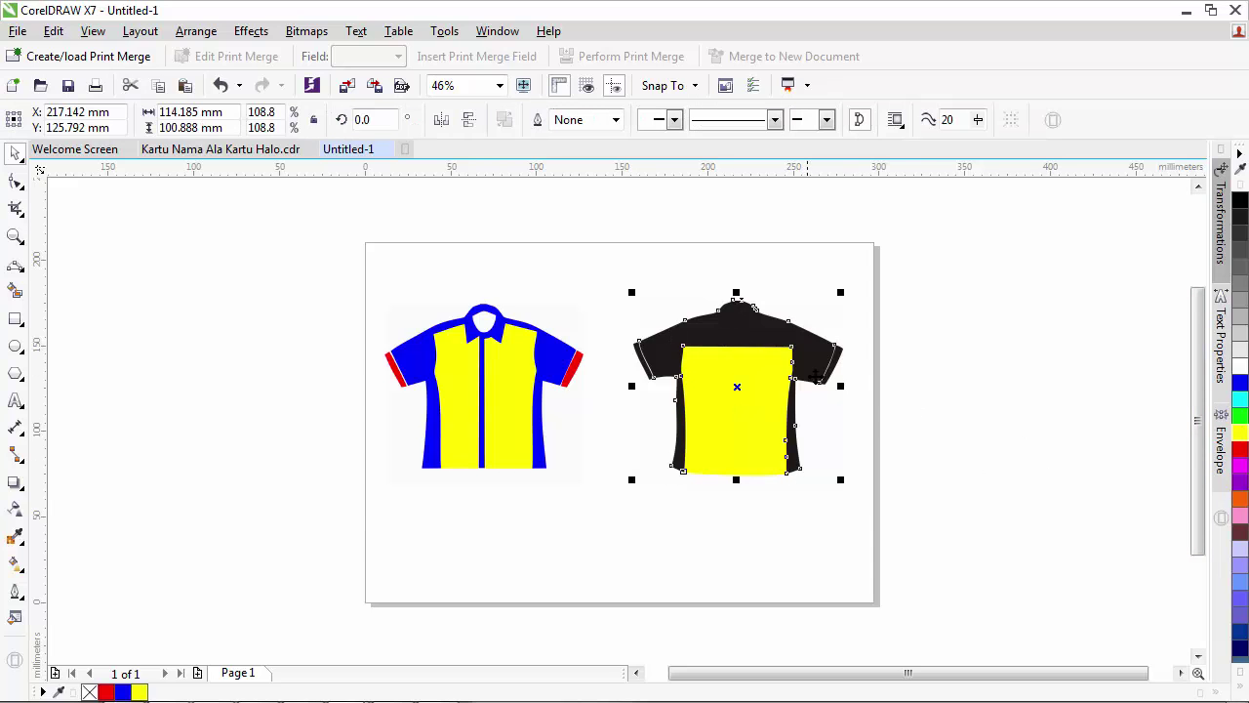
pyautogui.click(1240, 383)
pyautogui.click(1042, 392)
# - Fill both black sleeve cuffs of the back-view shirt with red
pyautogui.click(839, 364)
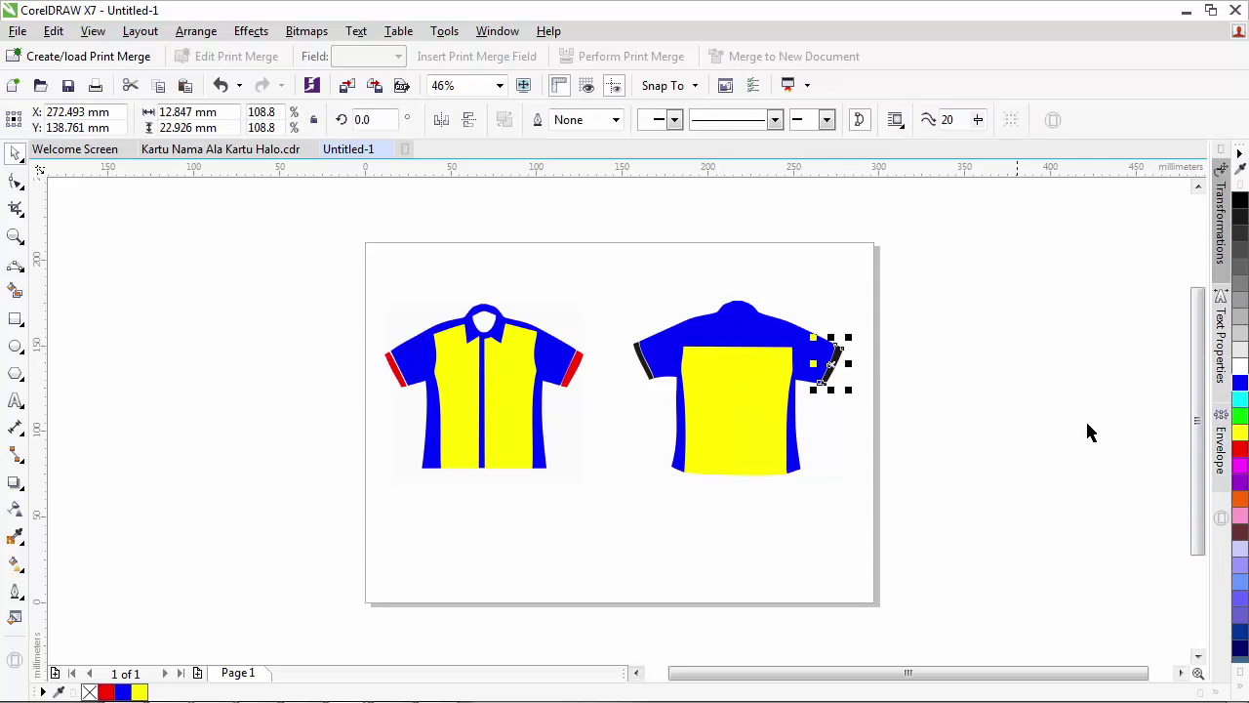
pyautogui.click(1240, 448)
pyautogui.click(641, 361)
pyautogui.click(1239, 448)
pyautogui.click(1022, 417)
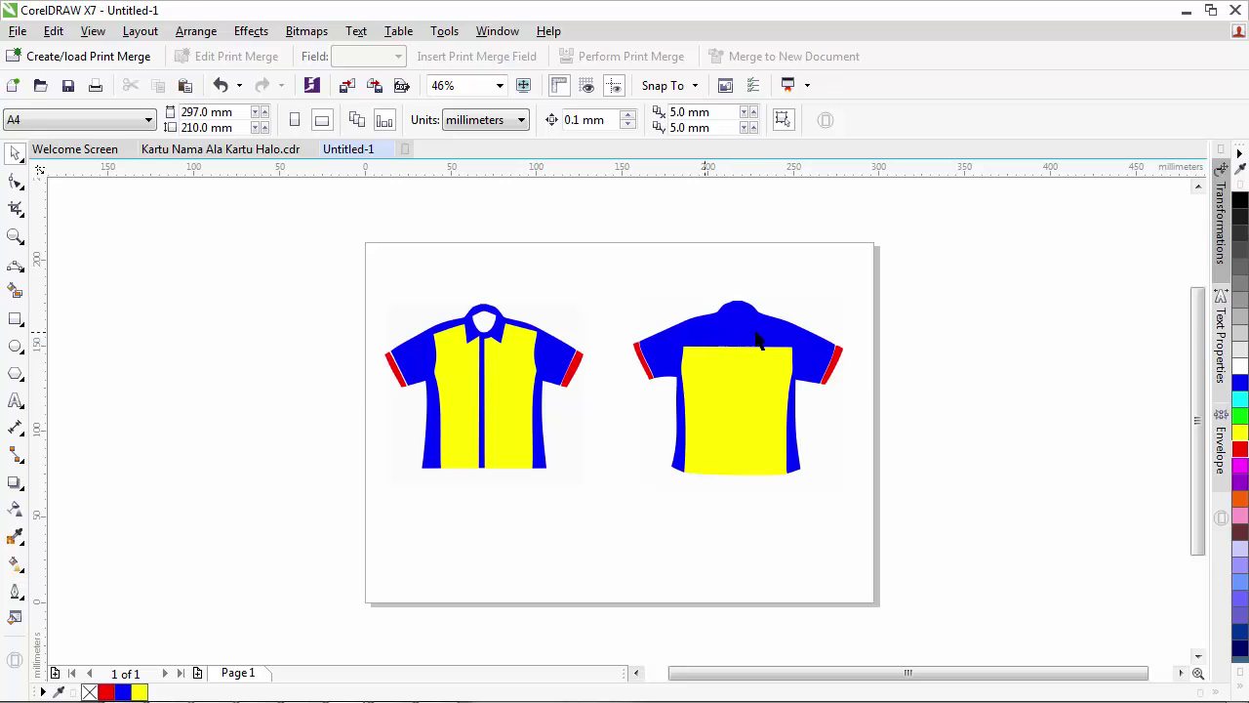
# - Add the artistic text "JJC Komputer" above the right sleeve of the back-view shirt
pyautogui.click(15, 235)
pyautogui.moveTo(605, 278); pyautogui.dragTo(877, 503)
pyautogui.moveTo(383, 203); pyautogui.dragTo(872, 533)
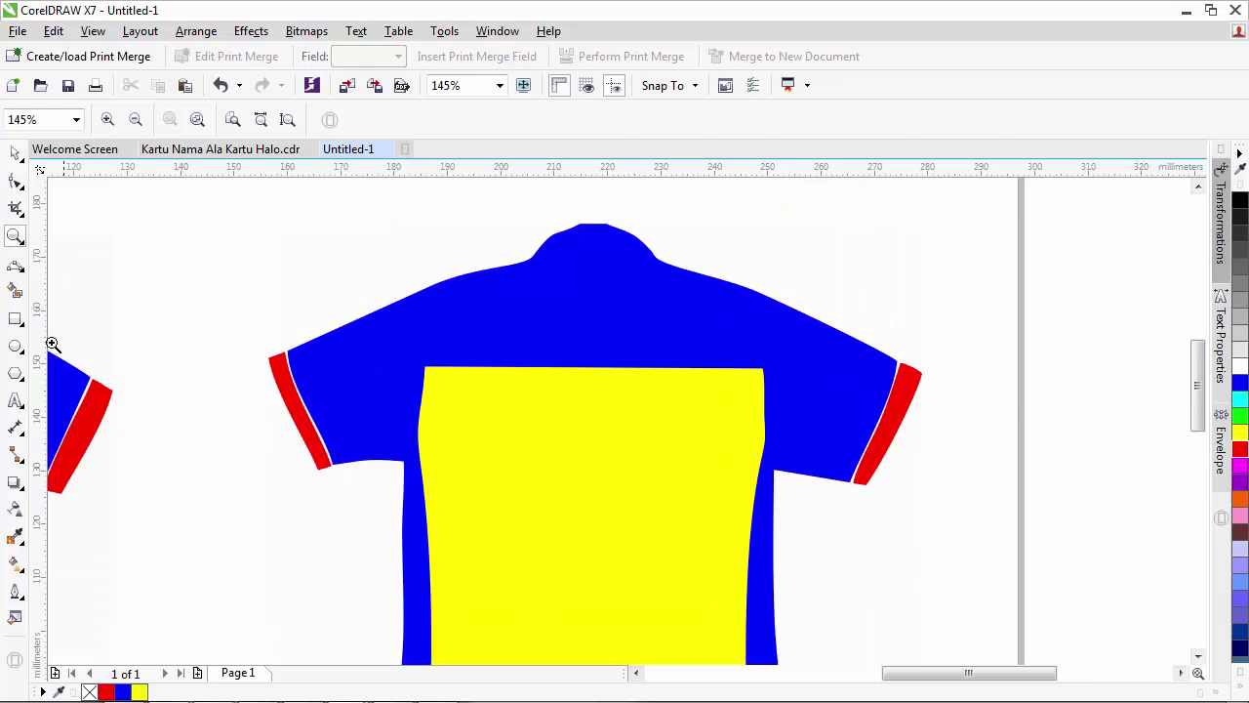
pyautogui.click(15, 401)
pyautogui.click(894, 267)
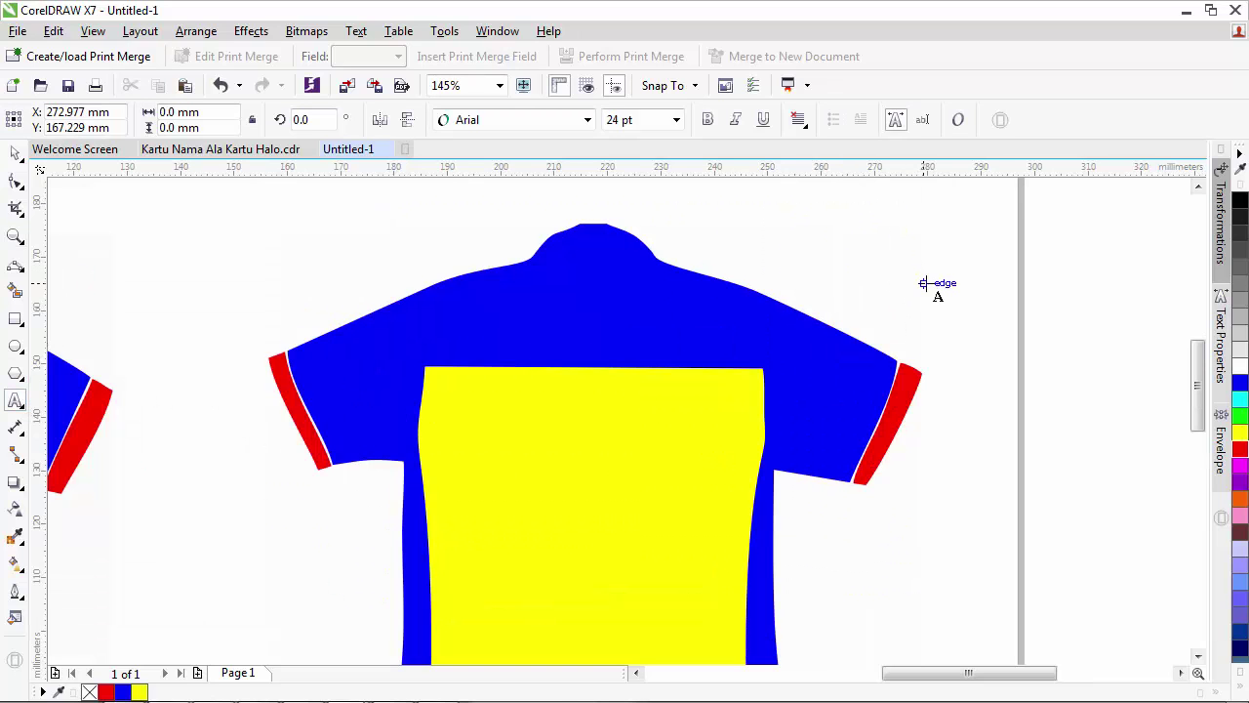
pyautogui.write('JJ')
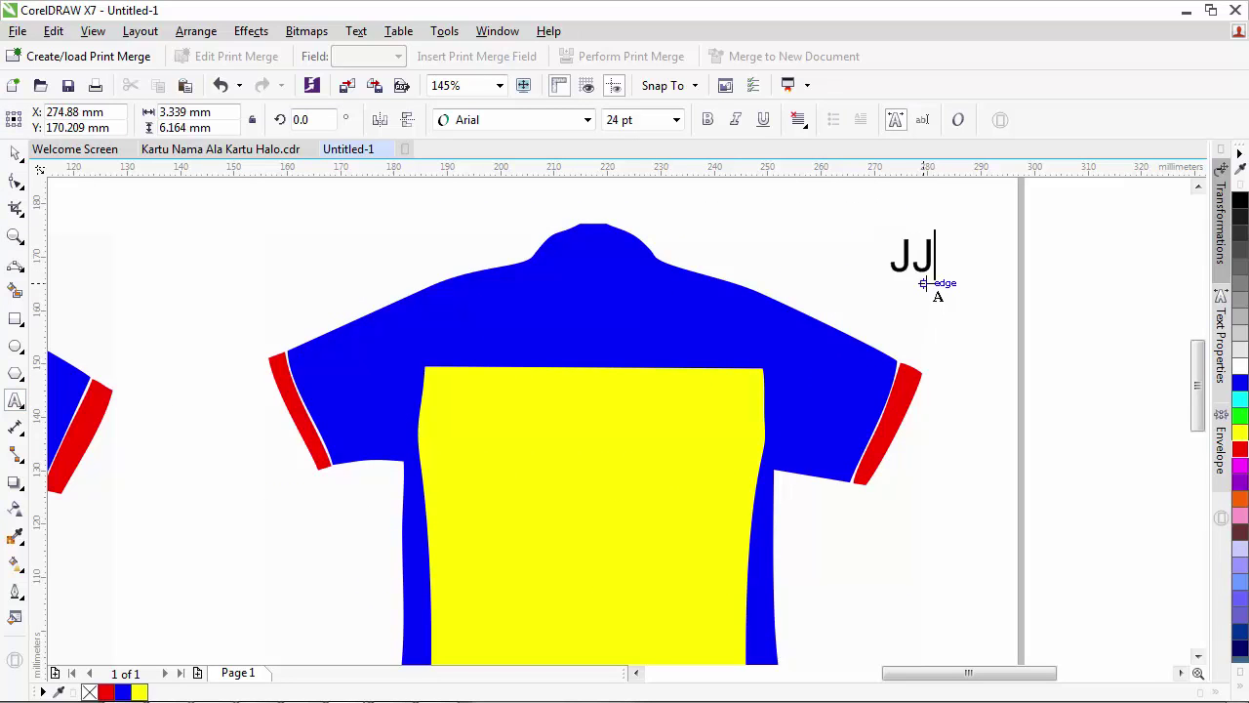
pyautogui.write('C Kom')
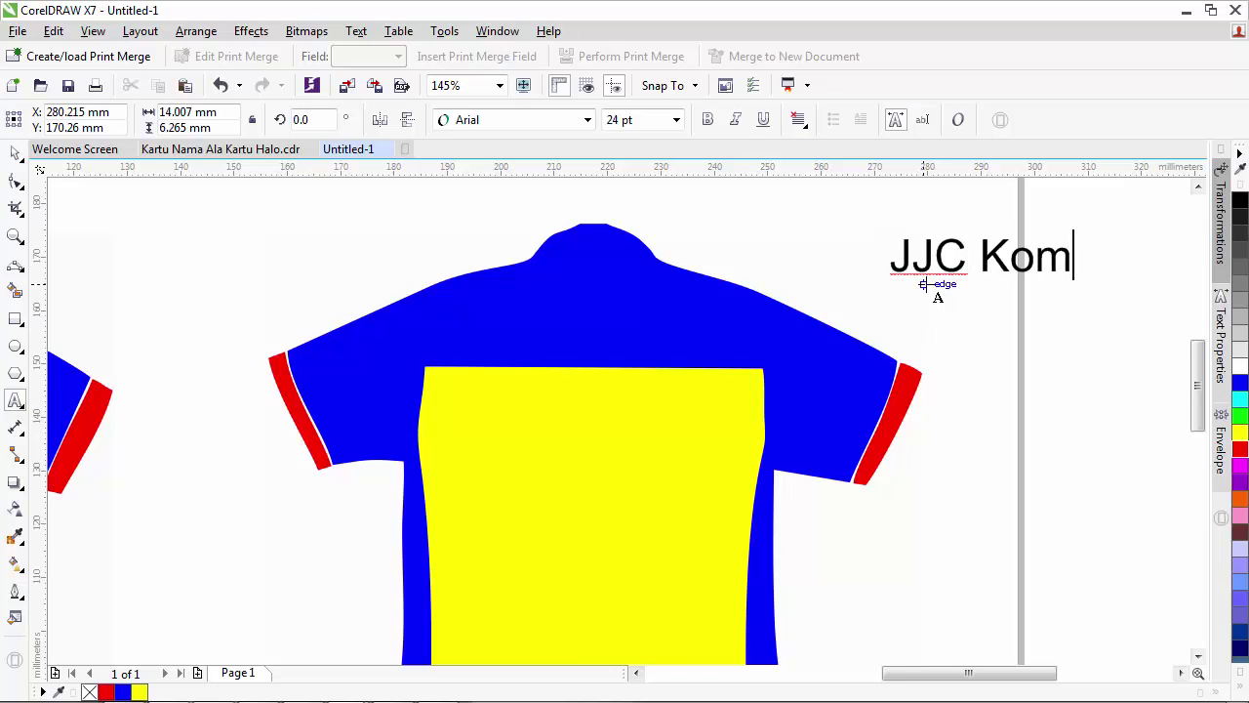
pyautogui.write('puter')
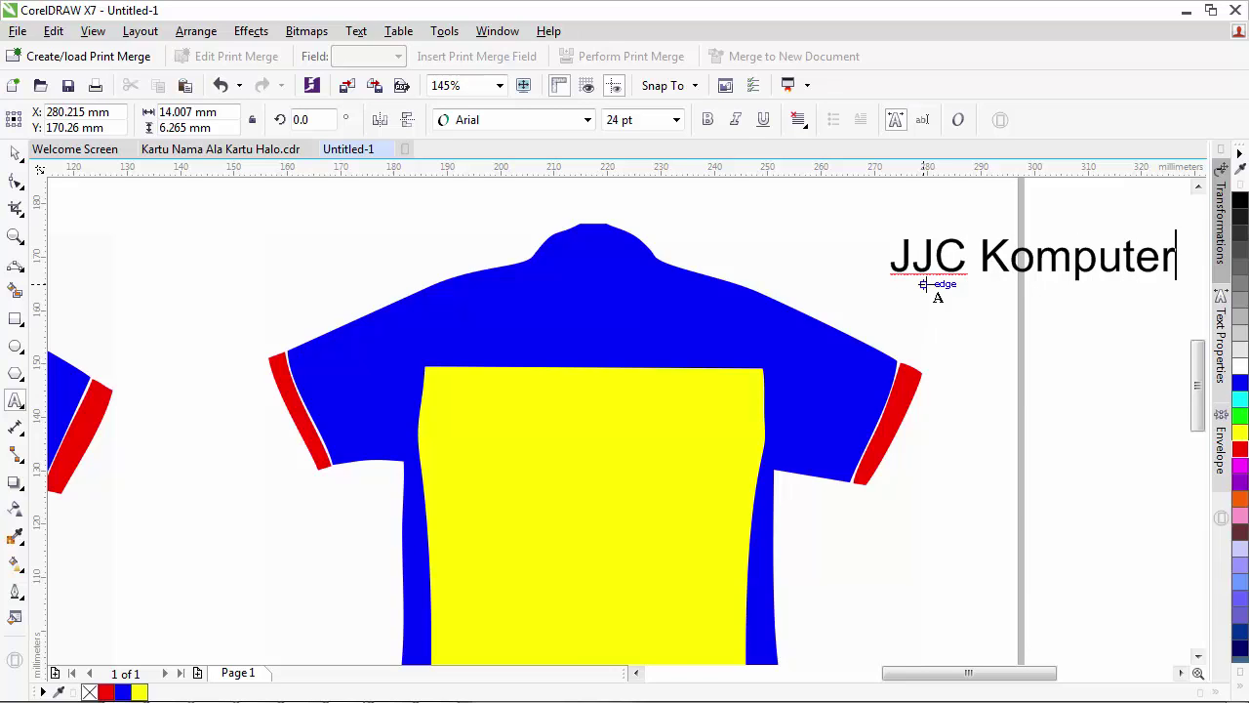
# - Rewrite the second word of the text in capitals so it reads "JJC KOMPUTER"
pyautogui.press('BackSpace')
pyautogui.press('BackSpace')
pyautogui.press('BackSpace')
pyautogui.press('BackSpace')
pyautogui.press('BackSpace')
pyautogui.press('BackSpace')
pyautogui.press('BackSpace')
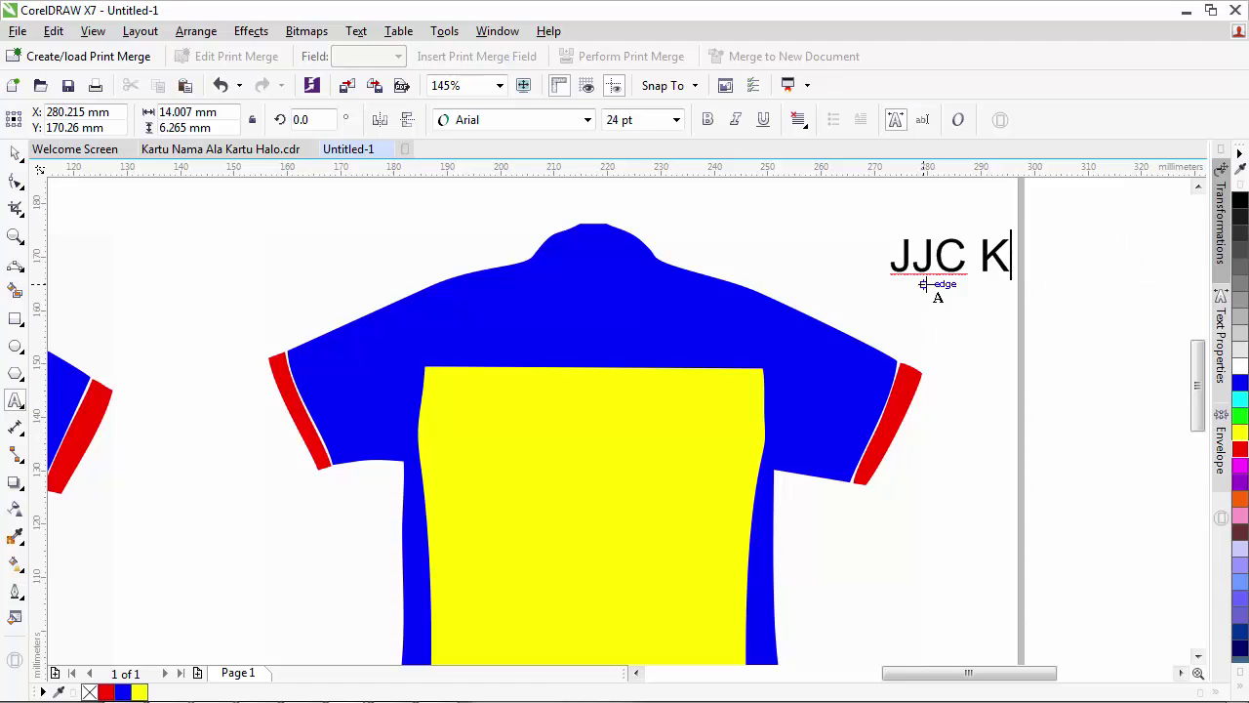
pyautogui.write('OMPUTER')
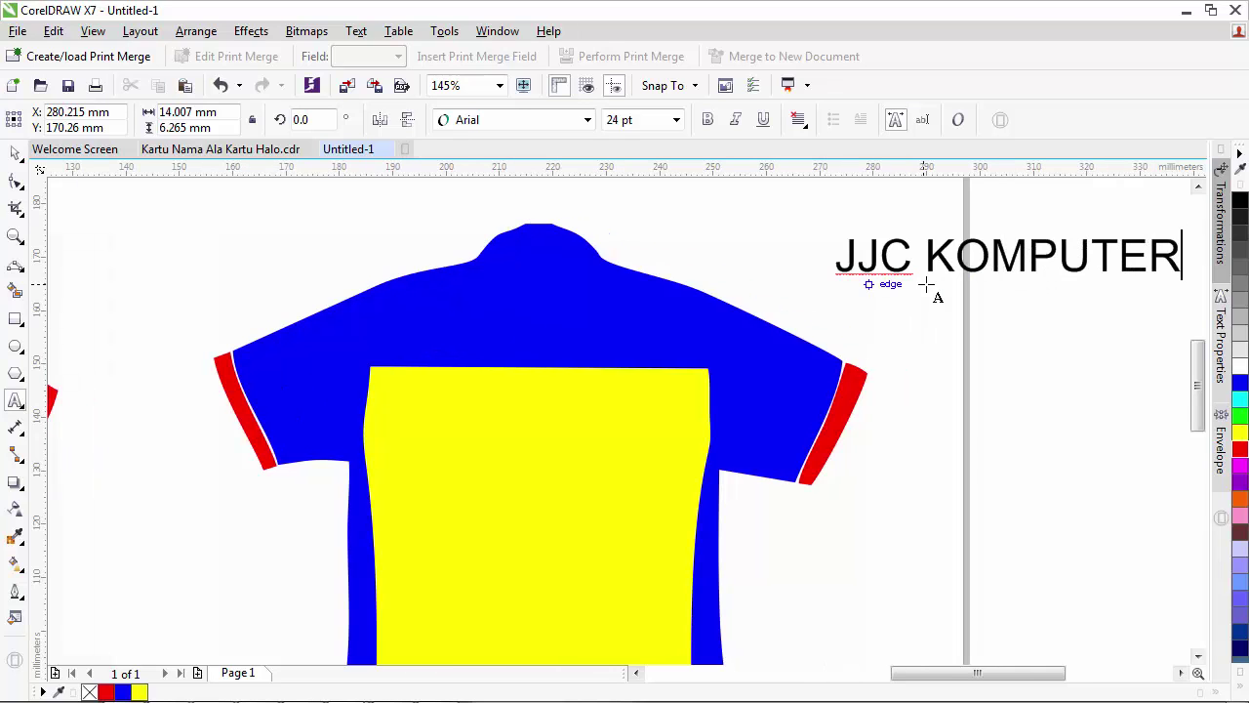
# - Set the font of the JJC KOMPUTER text to Hobo Std
pyautogui.click(14, 153)
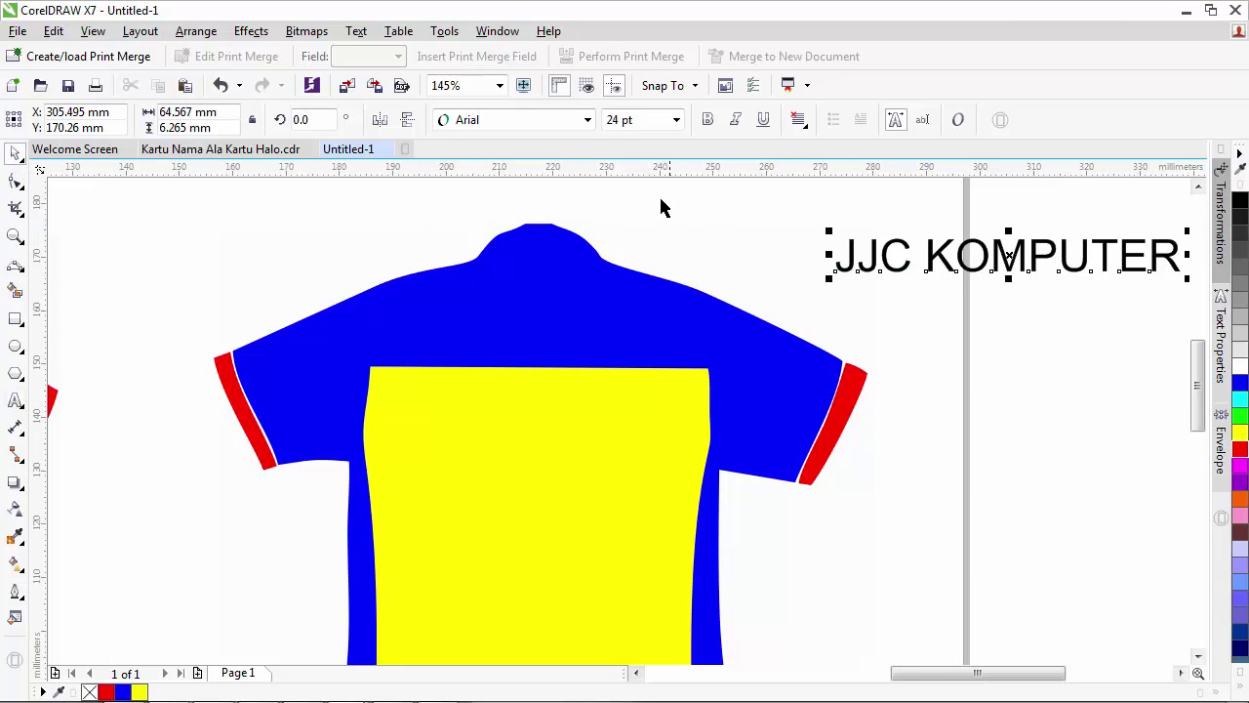
pyautogui.click(586, 120)
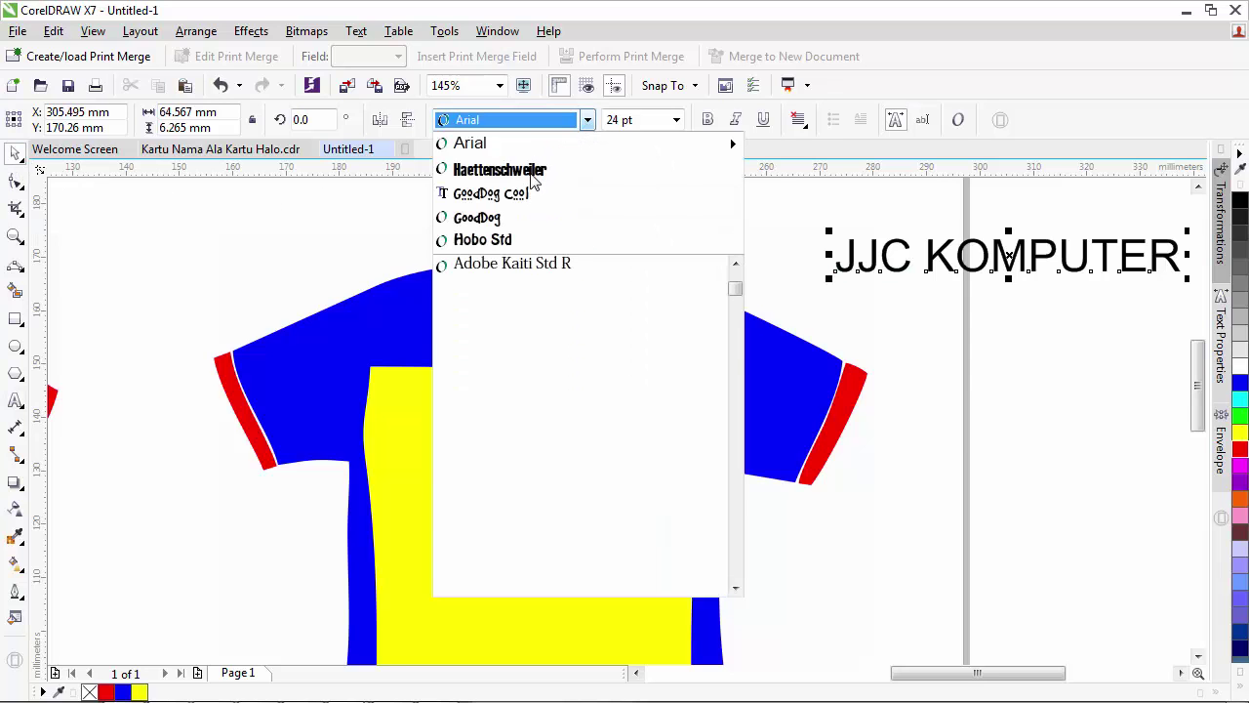
pyautogui.click(503, 239)
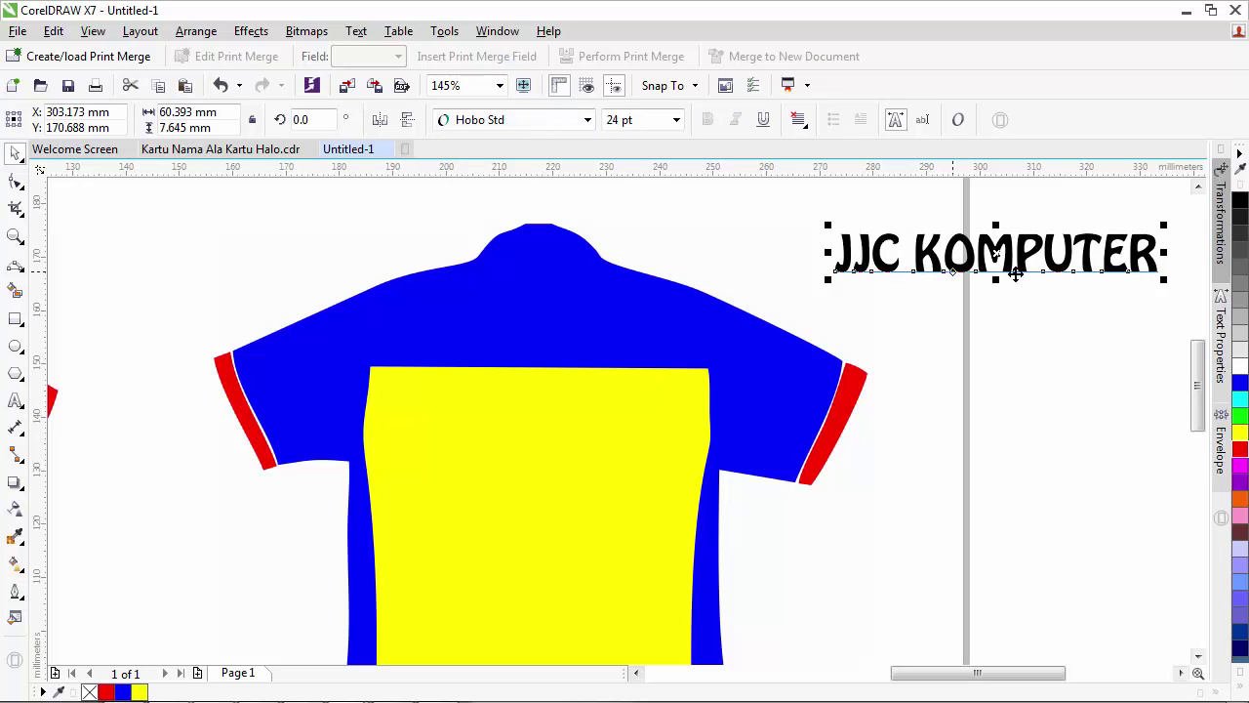
# - Shrink the JJC KOMPUTER text to about 37 mm wide and move it onto the blue upper back of the back-view shirt
pyautogui.moveTo(1164, 280); pyautogui.dragTo(1040, 271)
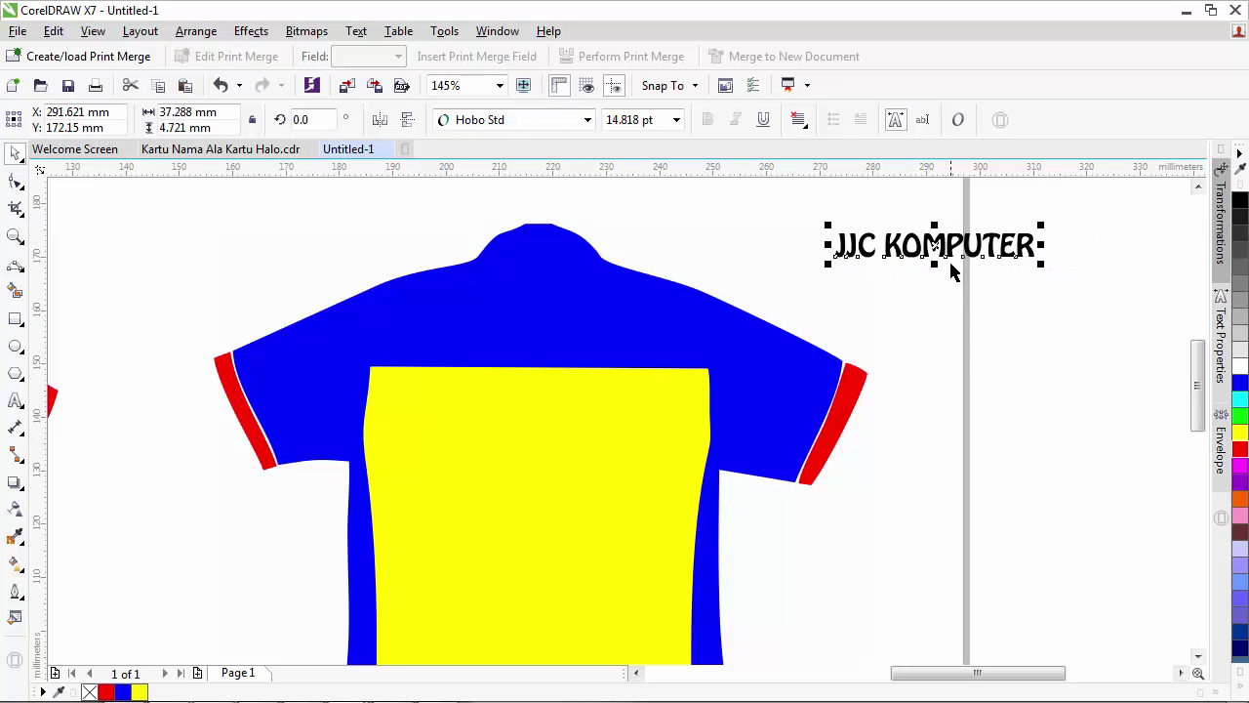
pyautogui.moveTo(863, 269); pyautogui.dragTo(535, 340)
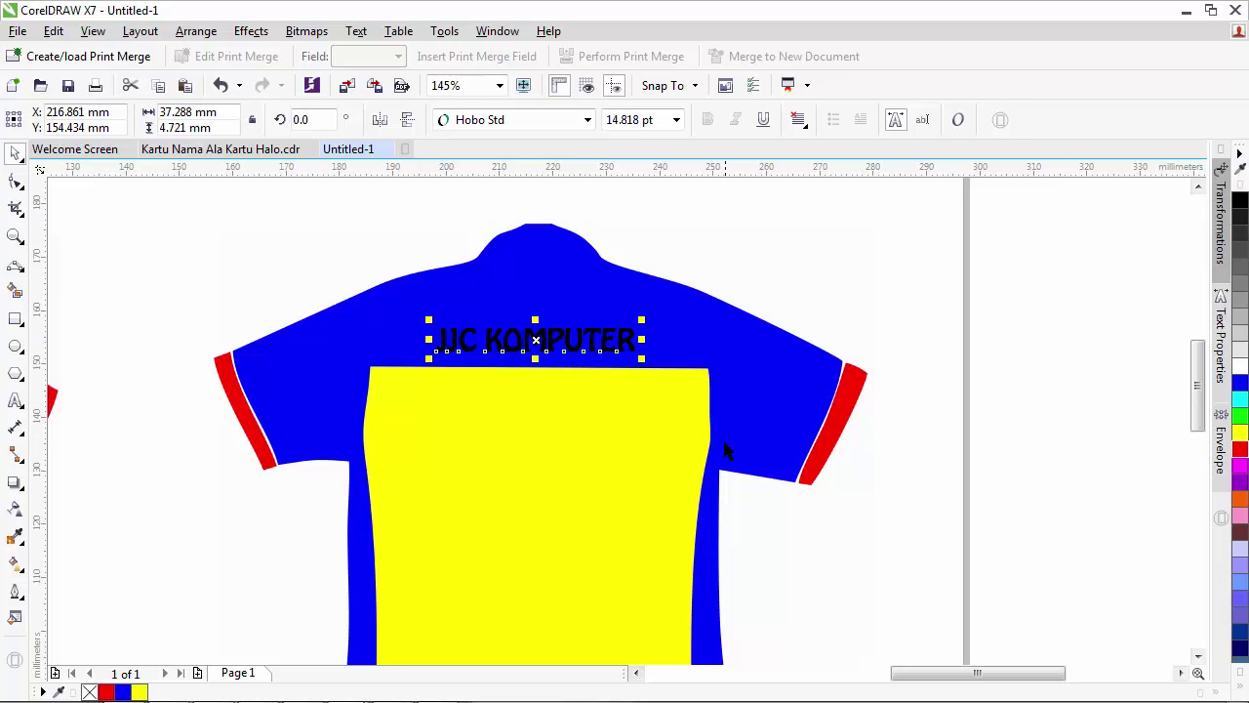
# - Fill the JJC KOMPUTER text on the back-view shirt with white, trying yellow as an alternative
pyautogui.click(1240, 367)
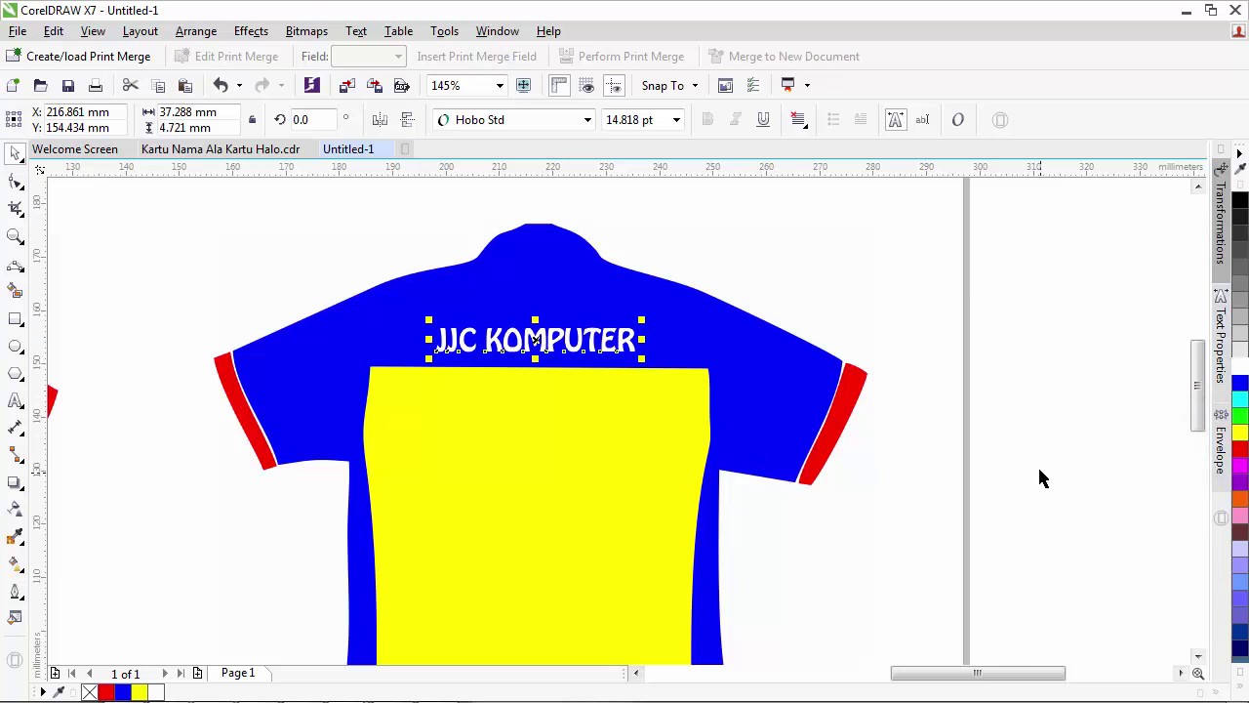
pyautogui.click(1242, 432)
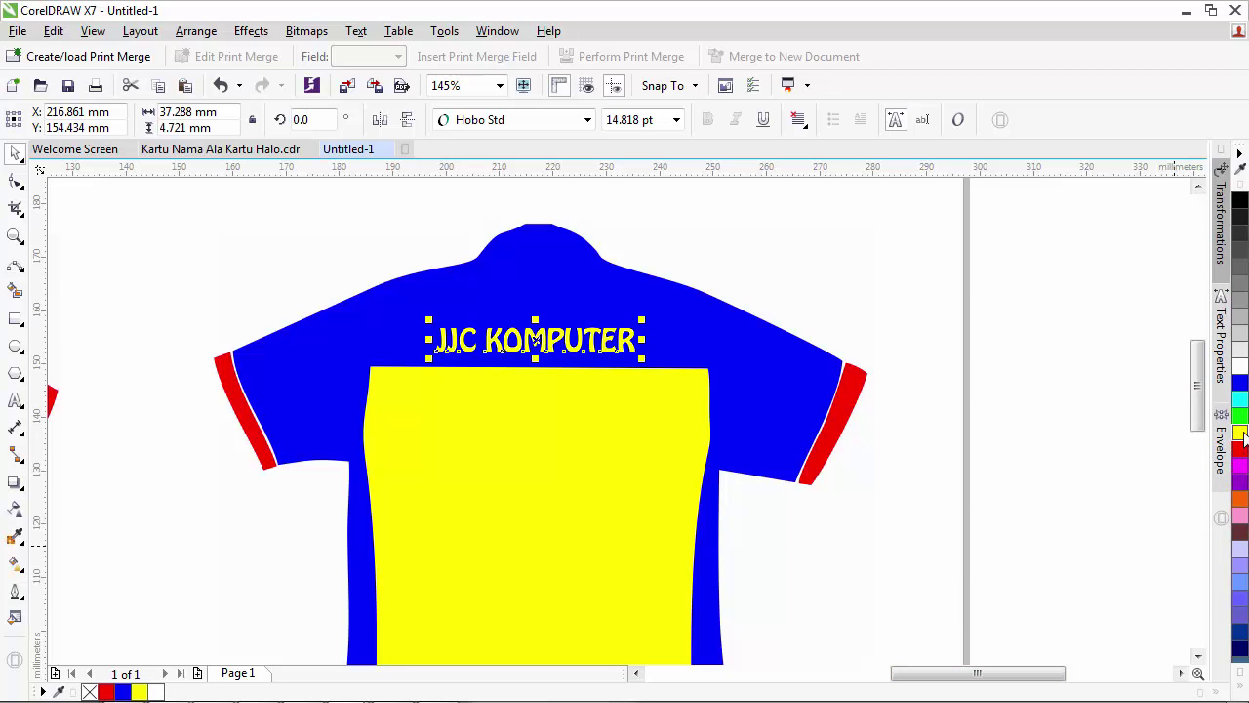
pyautogui.click(1240, 366)
# - Place a copy of the JJC KOMPUTER text, shrunk to about 20 mm wide, on the right yellow chest panel of the front-view shirt
pyautogui.scroll(-2, 829, 537)
pyautogui.scroll(1, 801, 529)
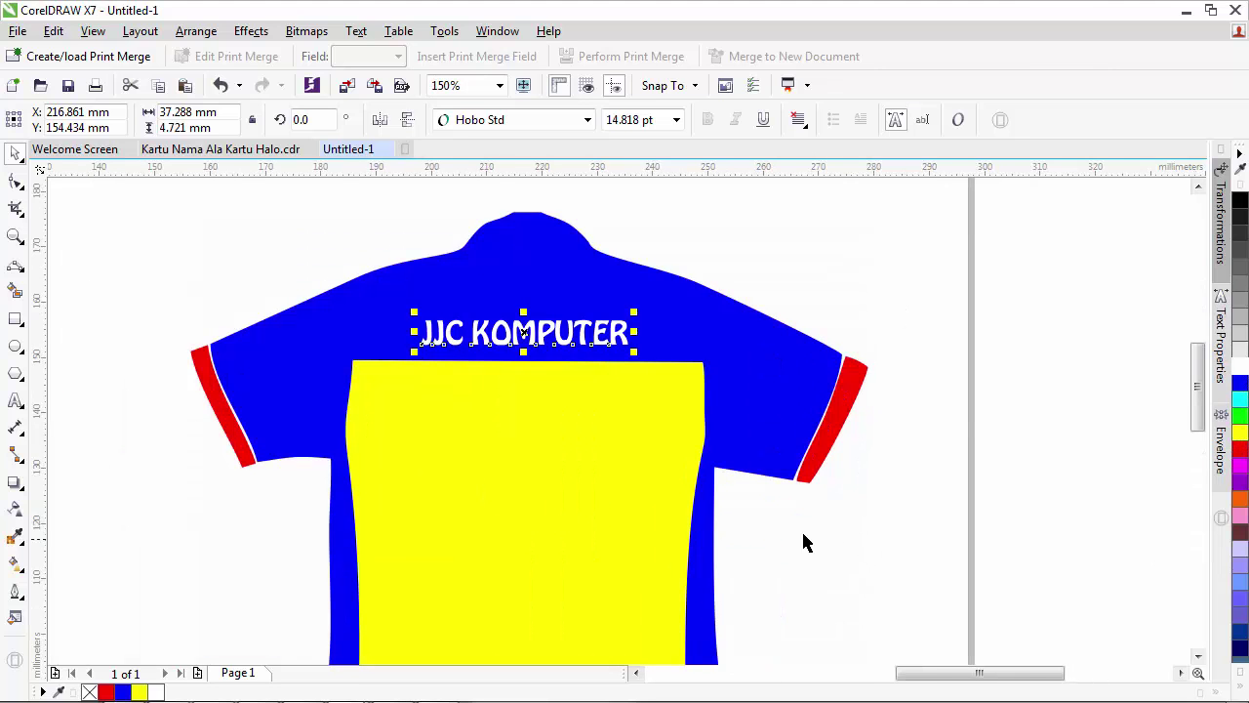
pyautogui.scroll(-1, 806, 530)
pyautogui.click(637, 673)
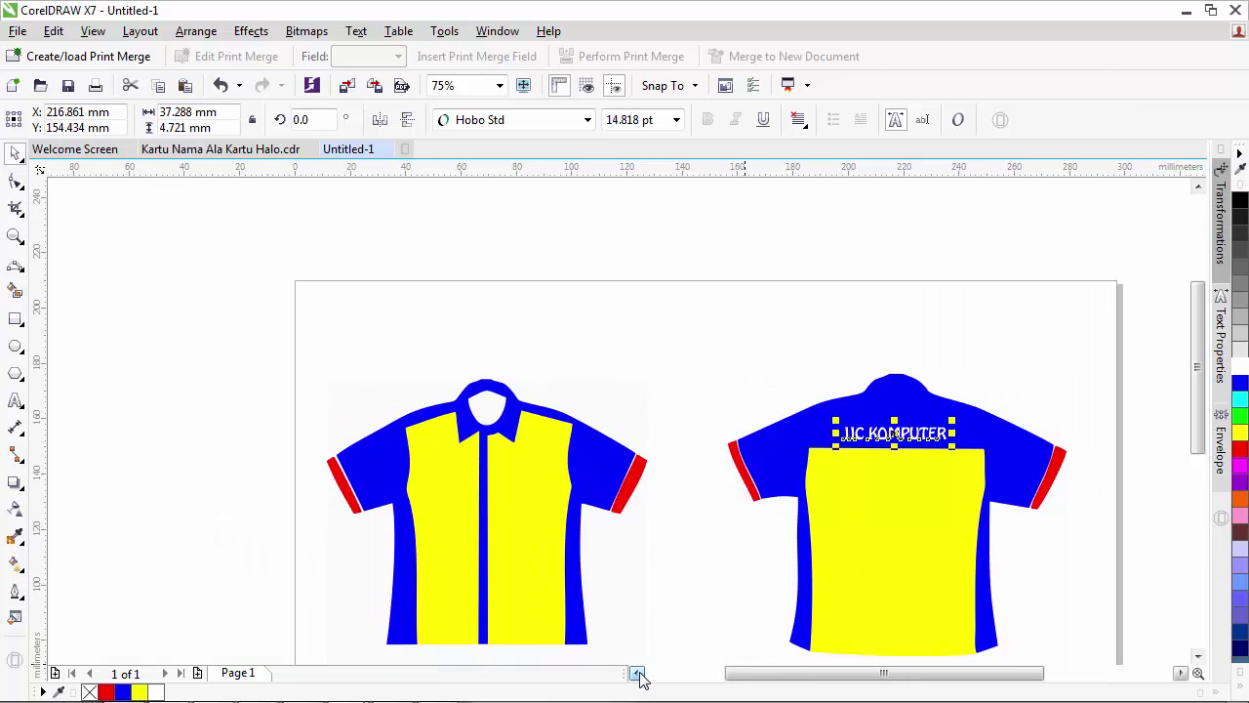
pyautogui.moveTo(892, 435); pyautogui.dragTo(515, 544)
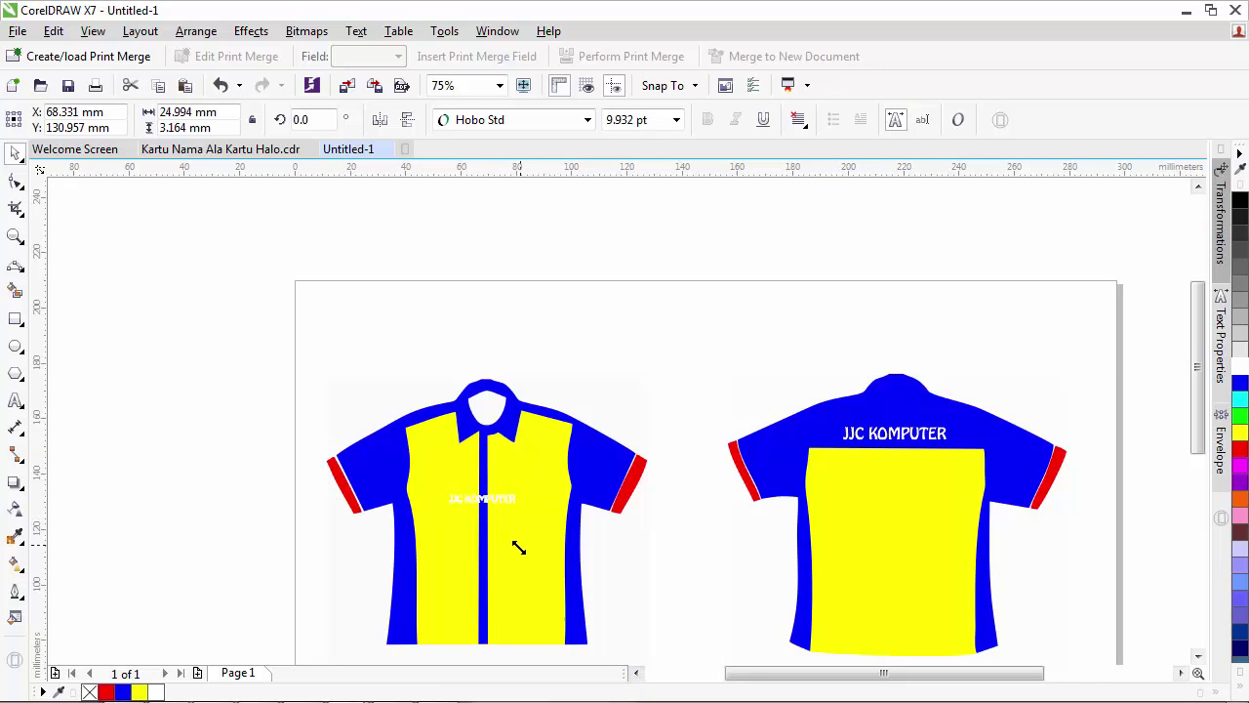
pyautogui.scroll(2, 496, 510)
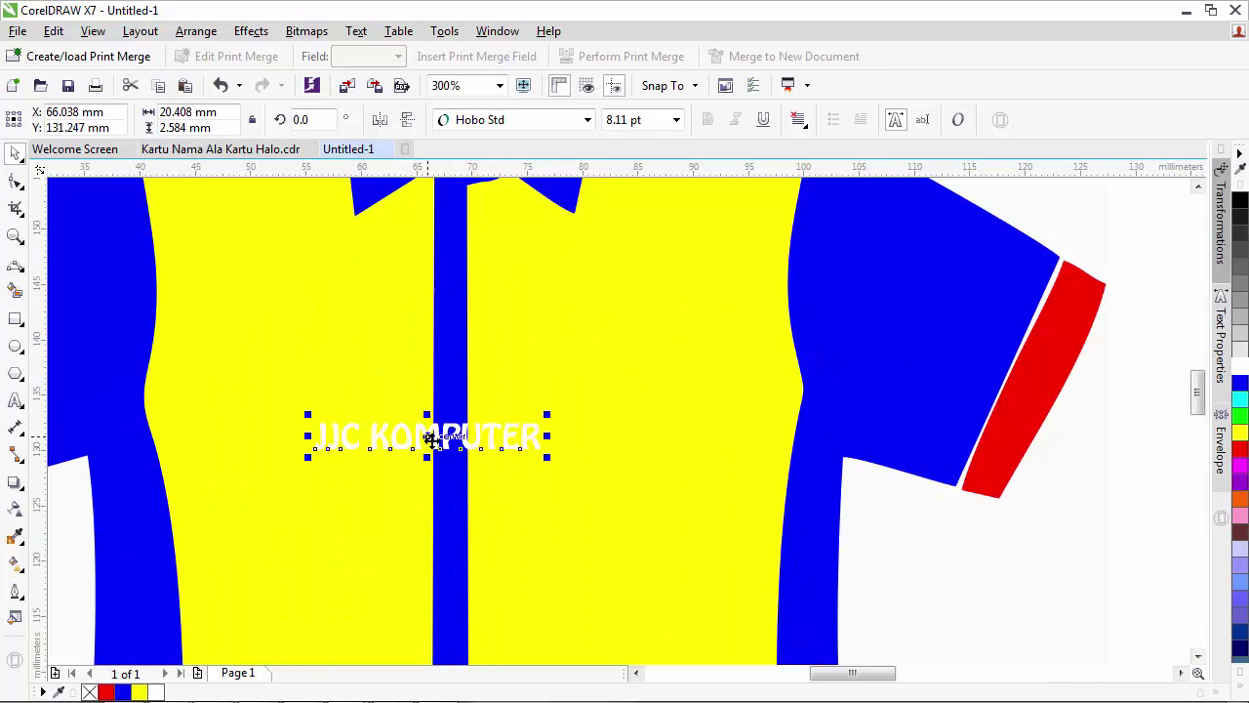
pyautogui.moveTo(444, 439); pyautogui.dragTo(624, 315)
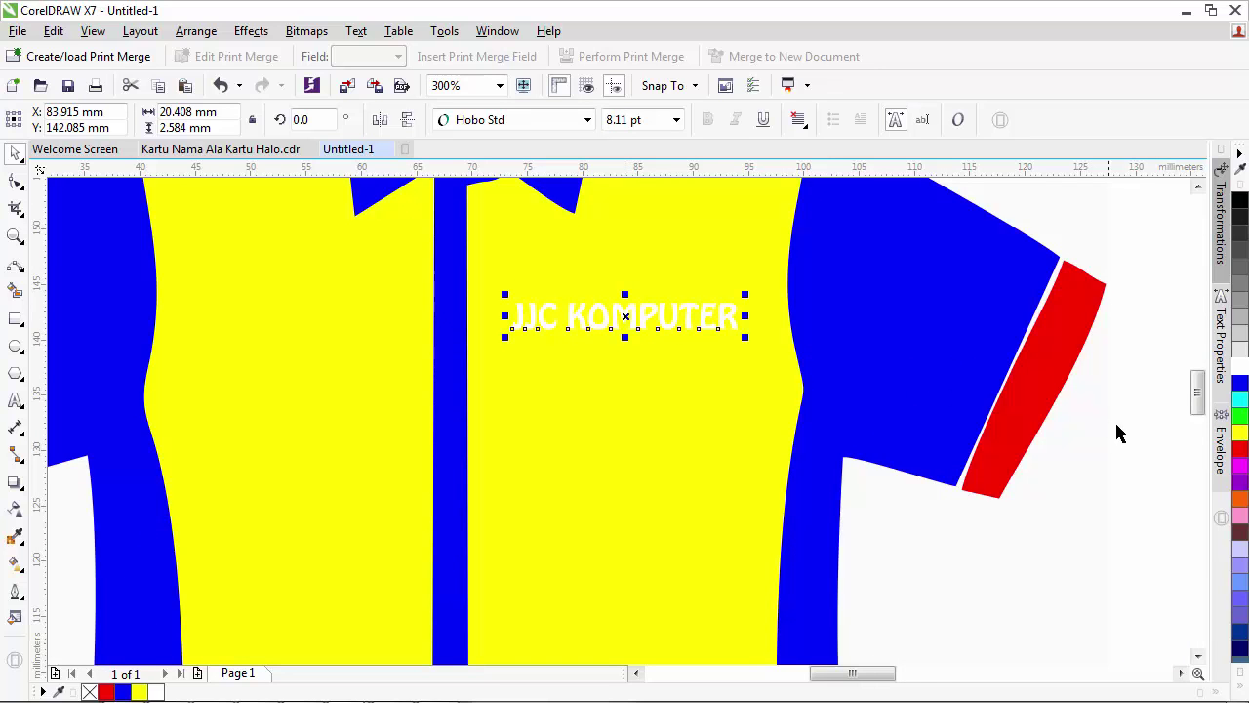
# - Fill the chest lettering of the front-view shirt with red and view both shirts together
pyautogui.click(1241, 449)
pyautogui.click(687, 519)
pyautogui.scroll(-2, 686, 518)
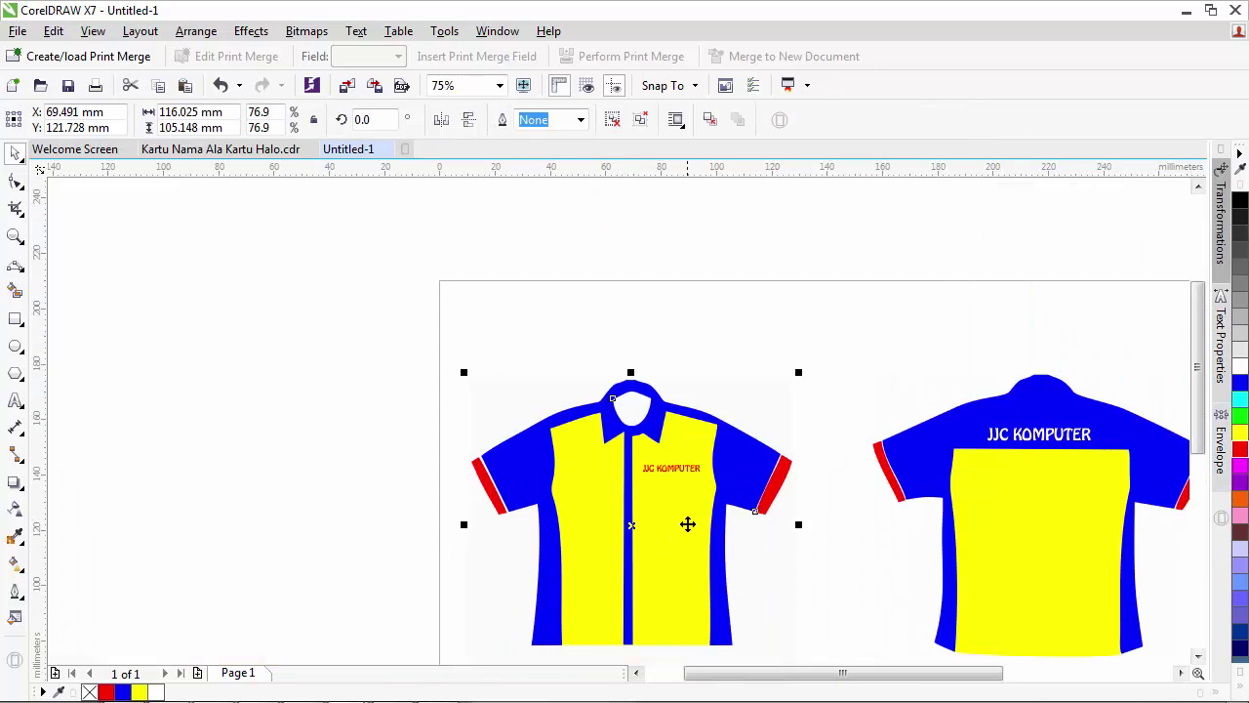
pyautogui.click(1198, 656)
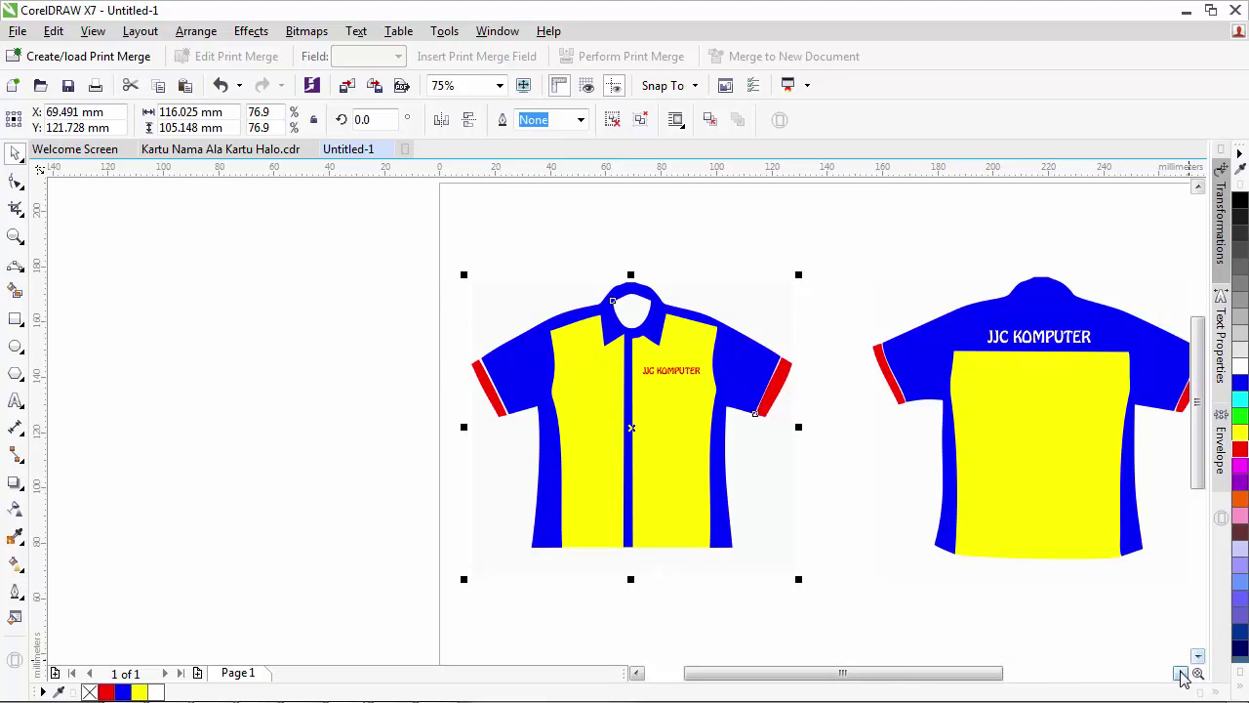
pyautogui.click(1181, 673)
pyautogui.click(1091, 582)
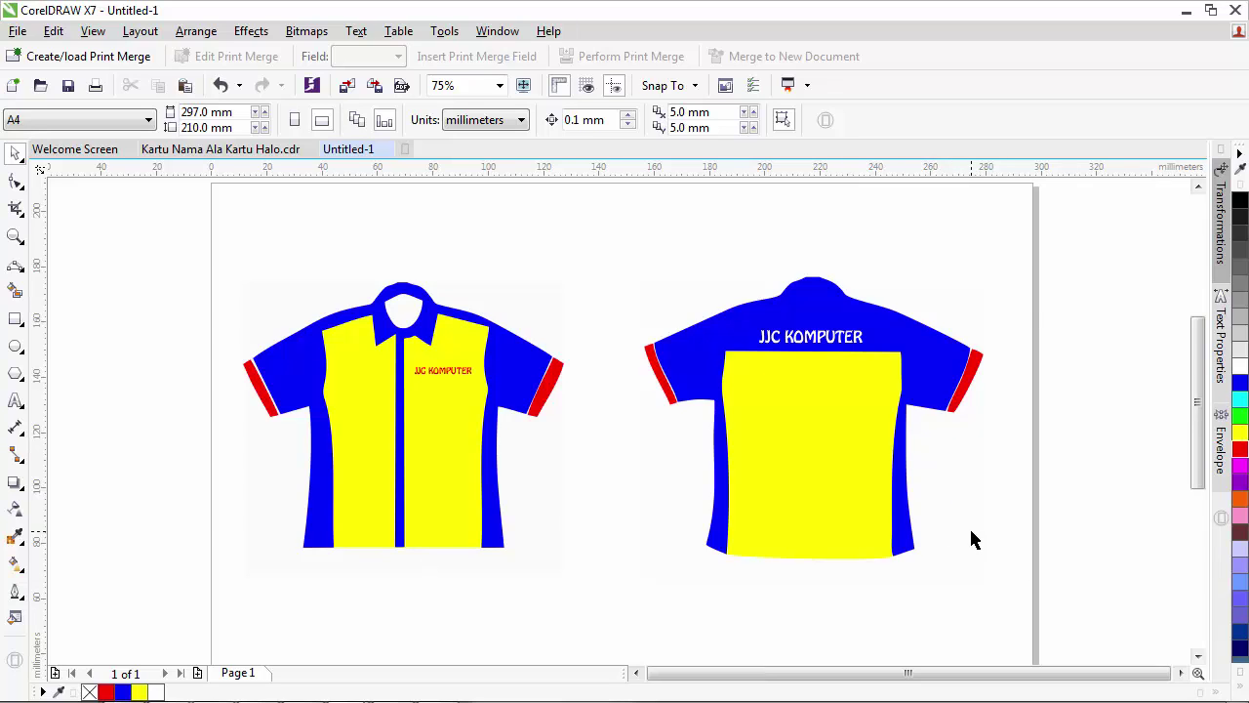
# - Move both finished shirts together off the page into the empty area beyond its upper-left corner
pyautogui.scroll(-2, 972, 533)
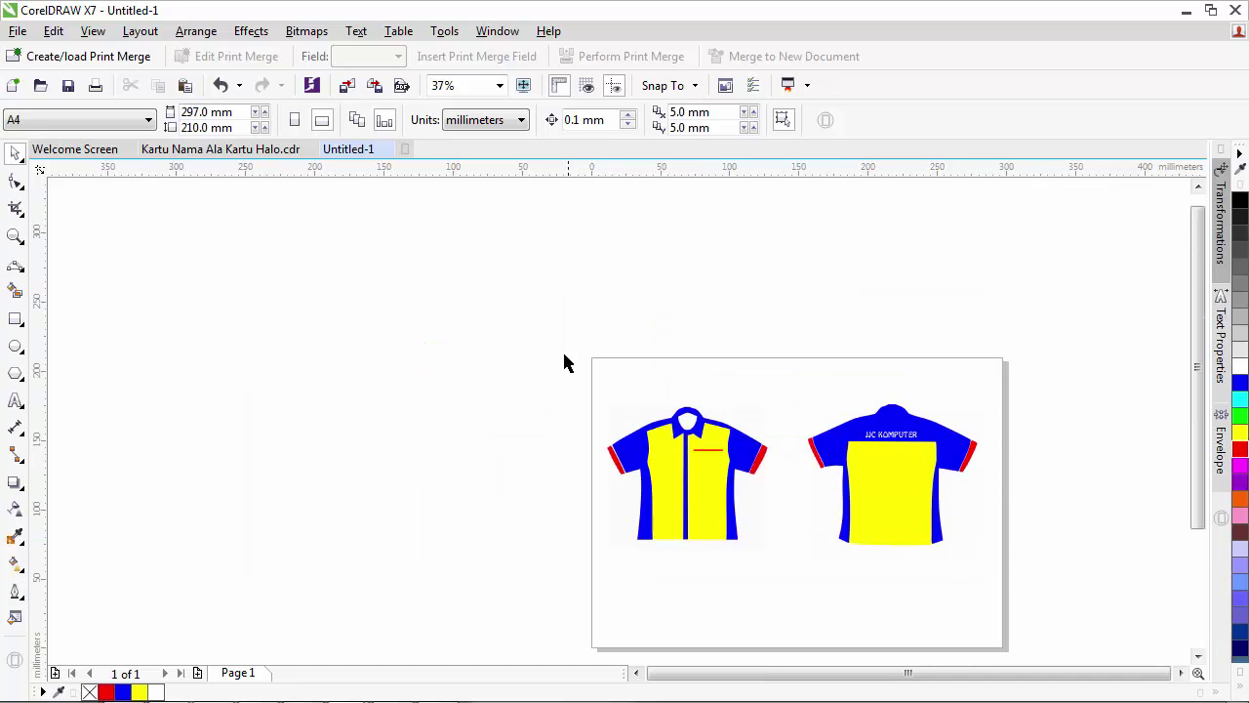
pyautogui.moveTo(557, 348); pyautogui.dragTo(1031, 590)
pyautogui.moveTo(807, 489); pyautogui.dragTo(374, 322)
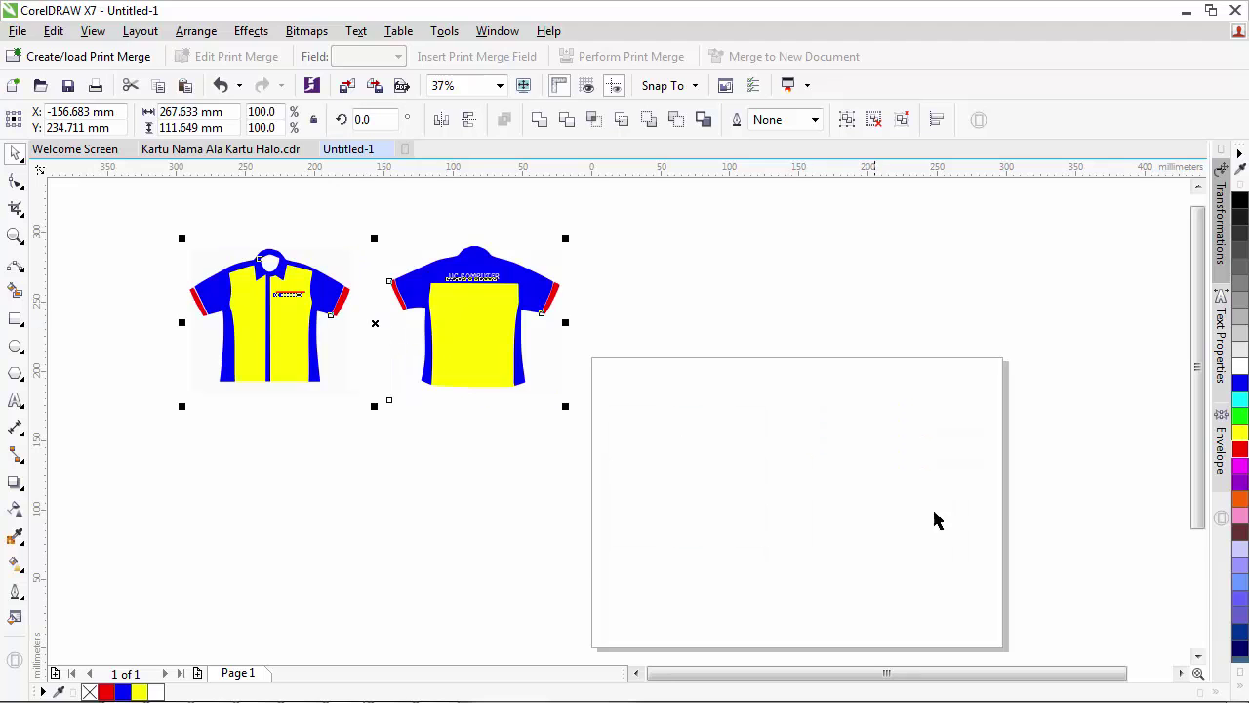
pyautogui.moveTo(1198, 426); pyautogui.dragTo(1183, 451)
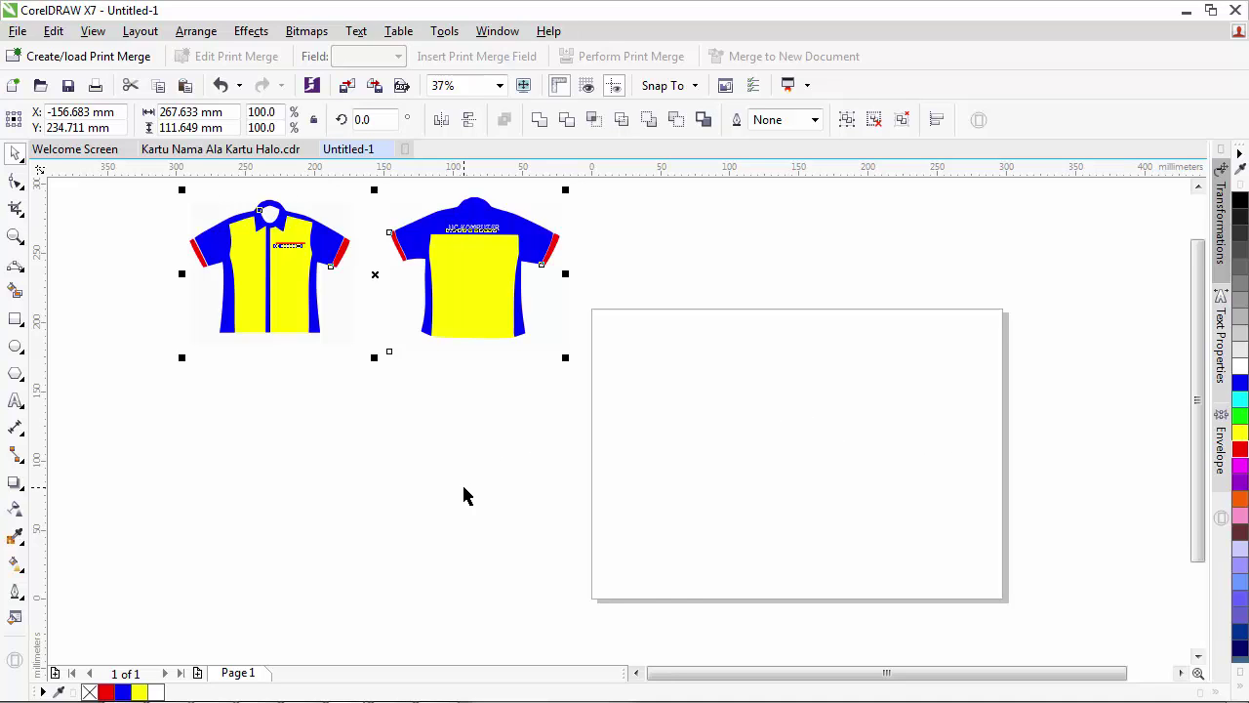
# - Import batman-logo-big.gif from the logo folder in BAHAN BELAJAR and place it on the page about 180 mm wide
pyautogui.click(18, 32)
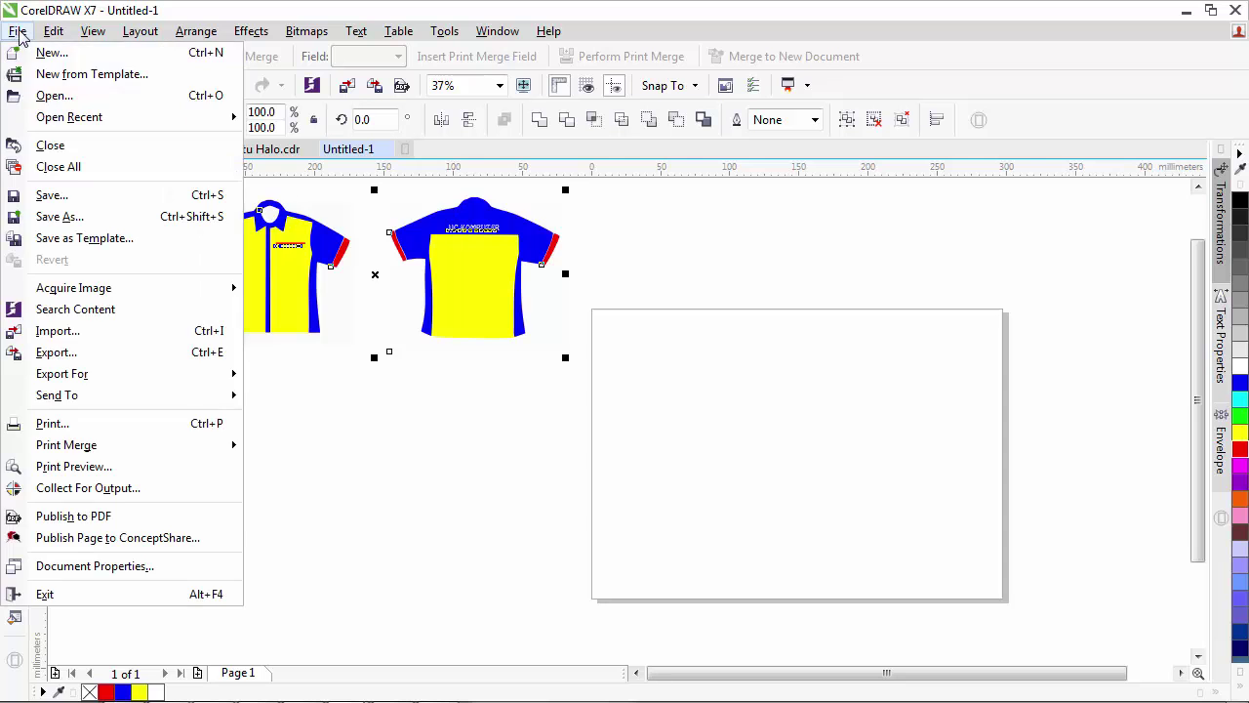
pyautogui.click(61, 332)
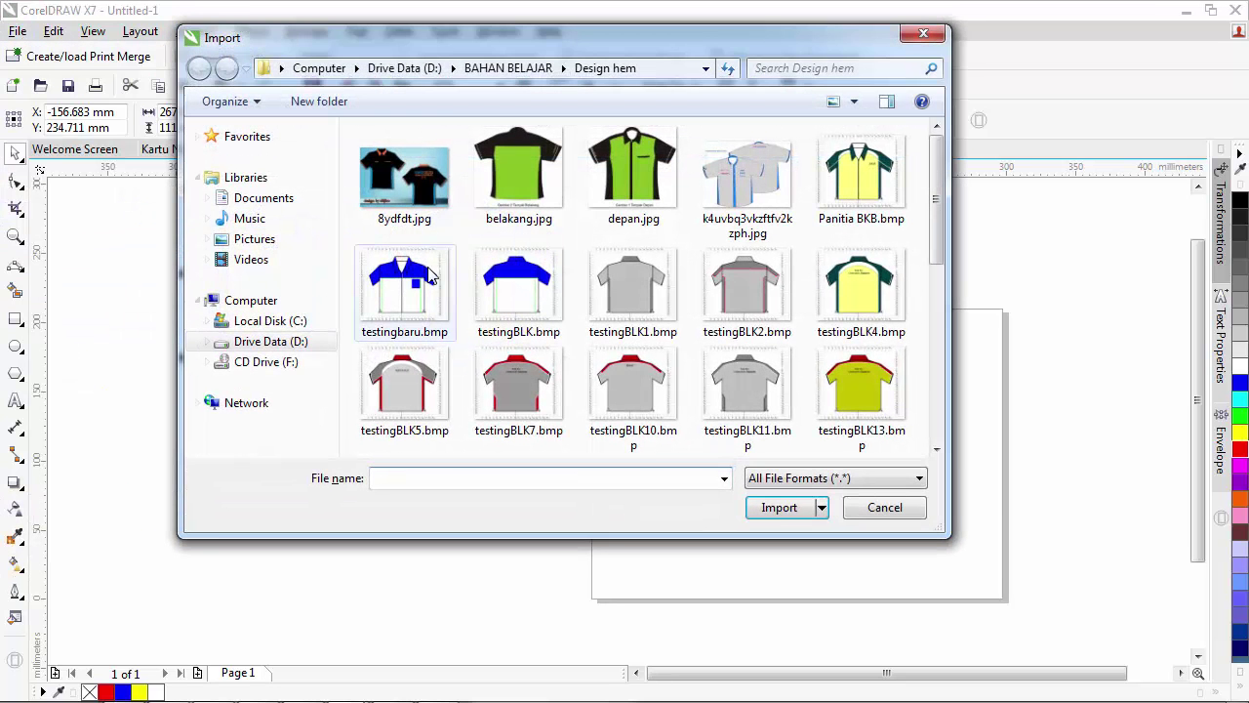
pyautogui.click(493, 68)
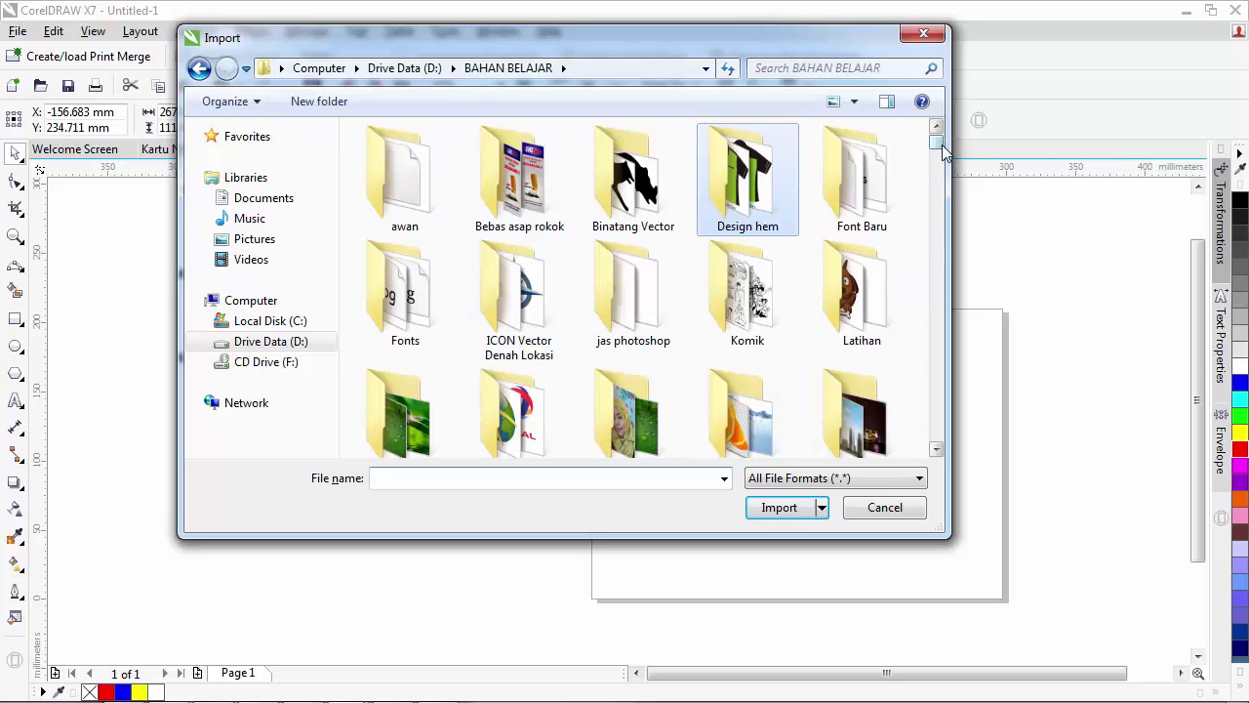
pyautogui.moveTo(943, 152); pyautogui.dragTo(957, 162)
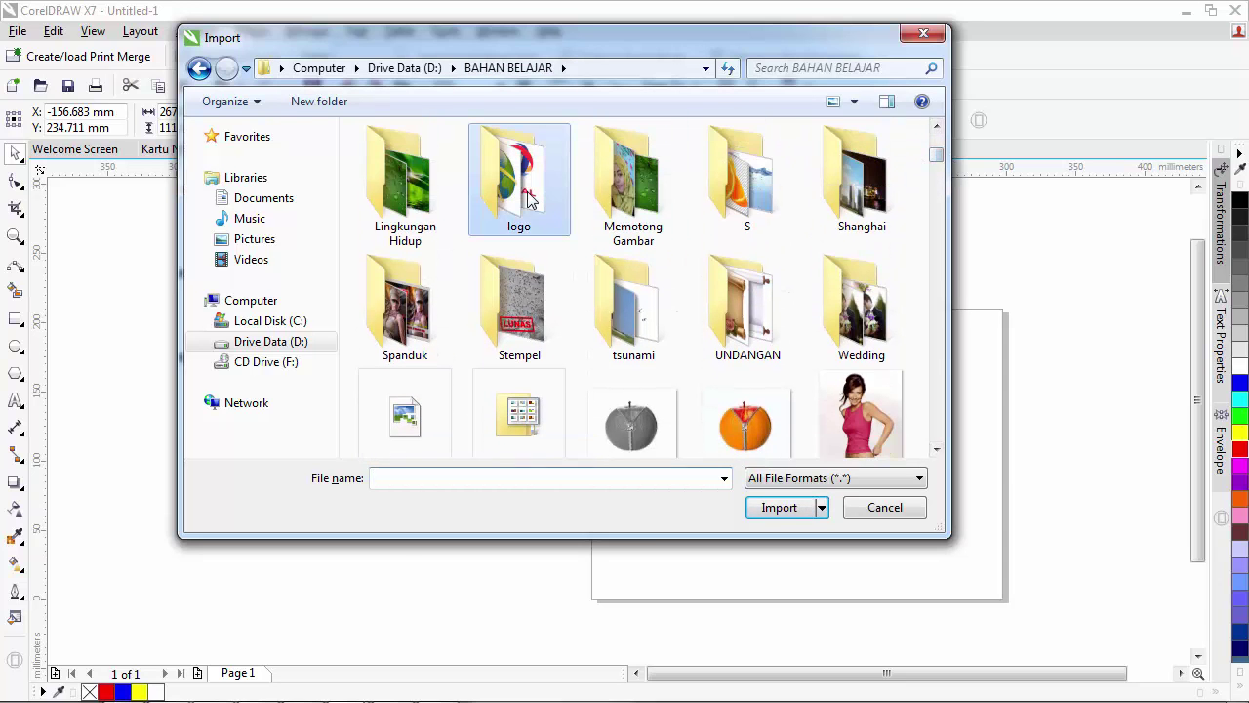
pyautogui.doubleClick(511, 153)
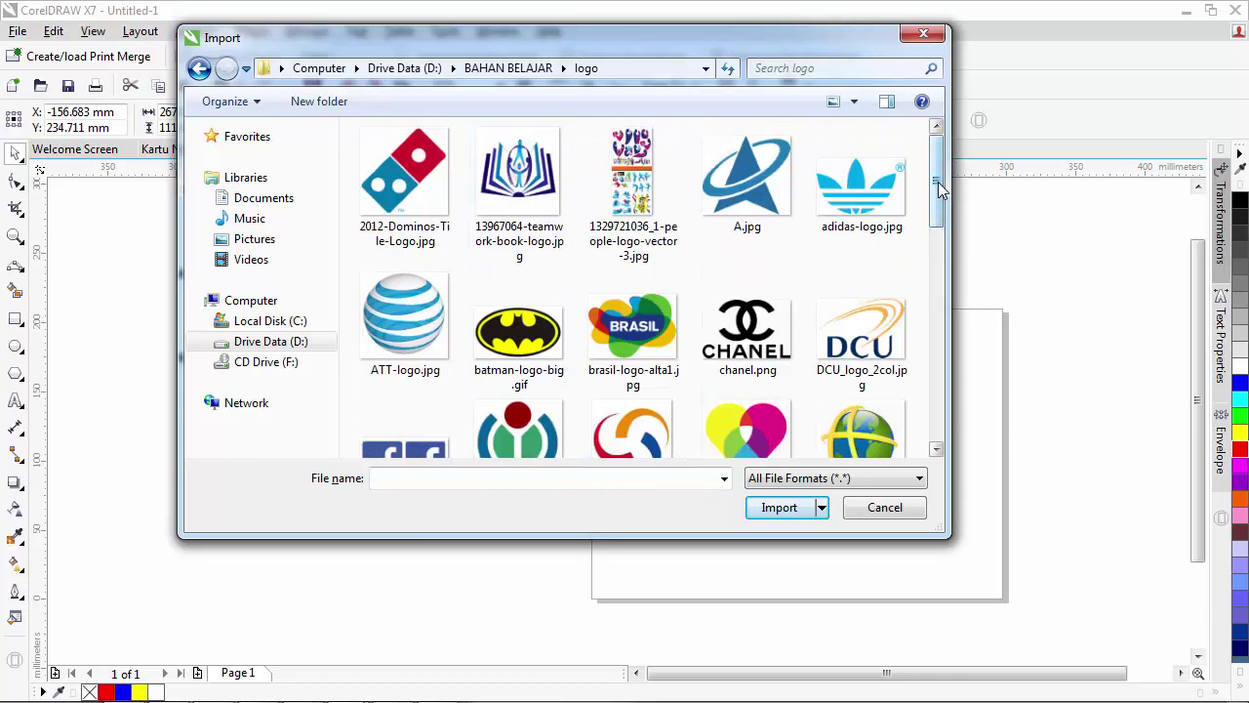
pyautogui.moveTo(940, 183); pyautogui.dragTo(957, 212)
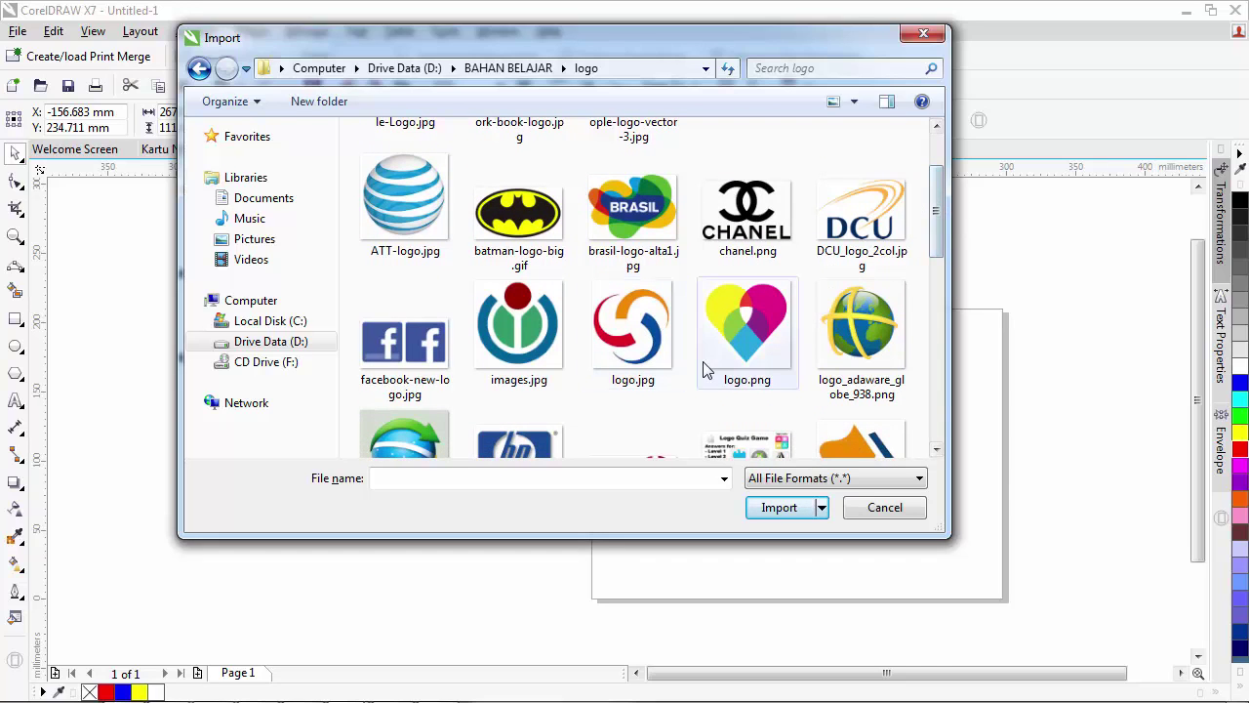
pyautogui.click(530, 221)
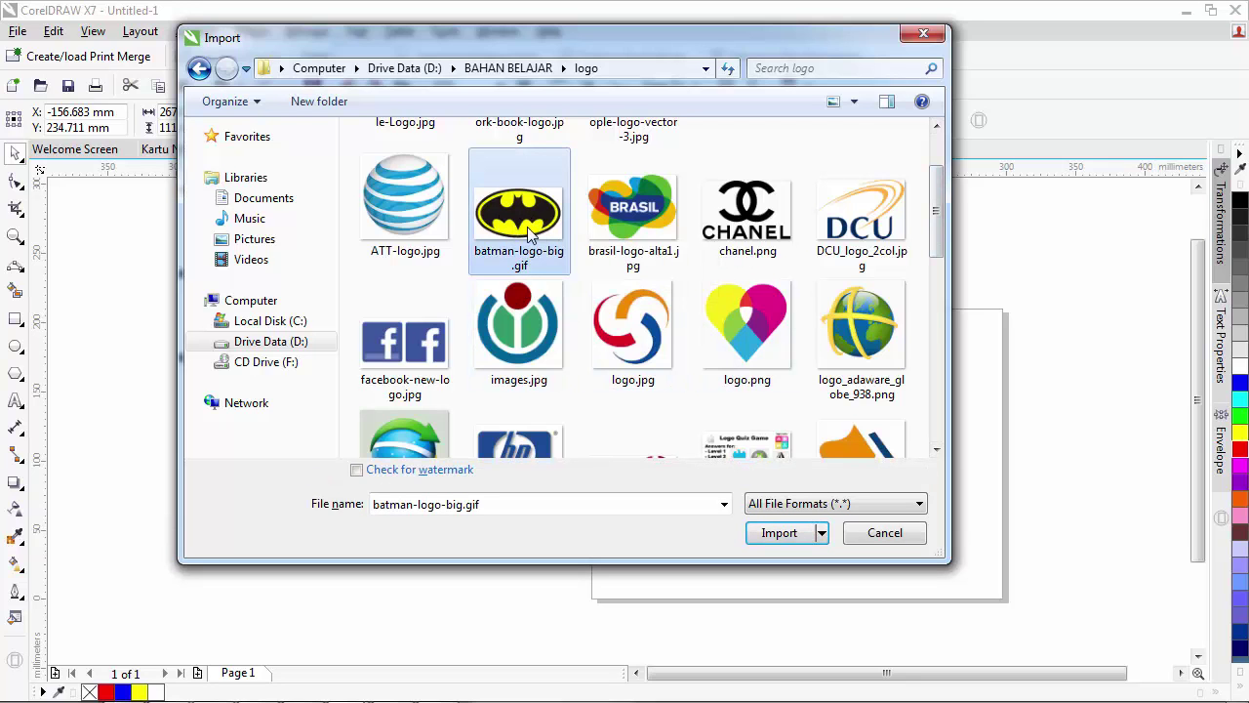
pyautogui.click(778, 533)
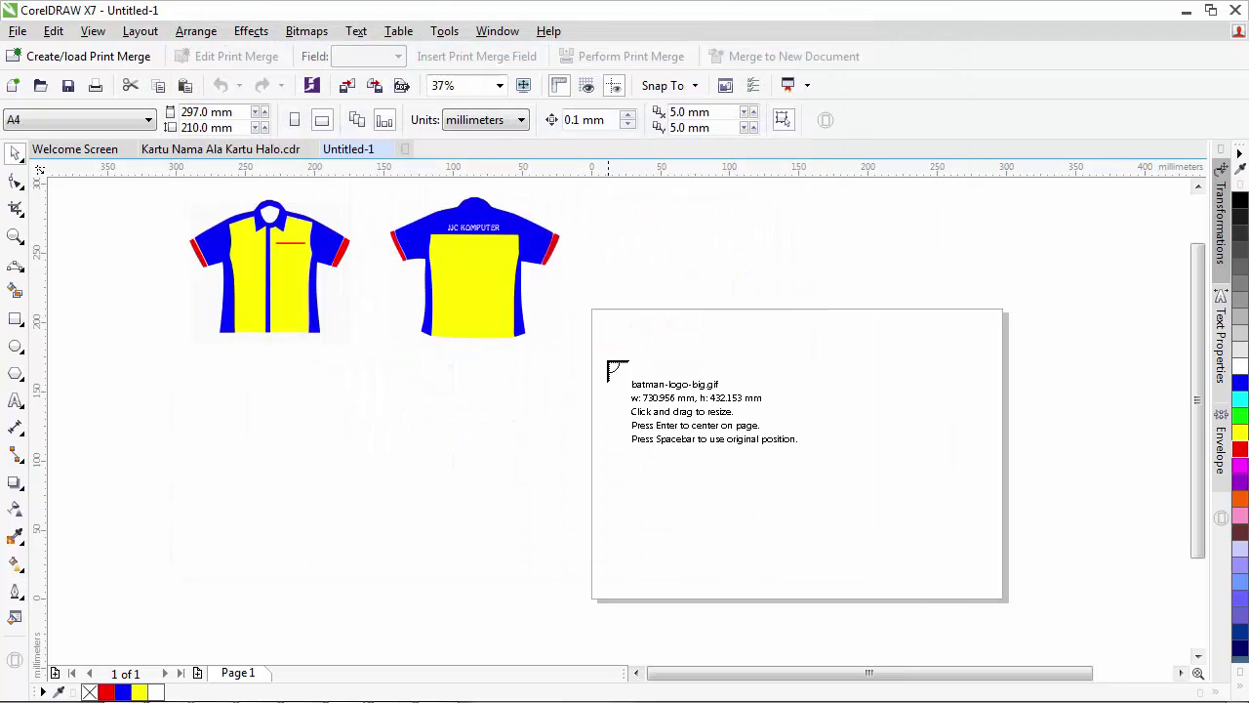
pyautogui.moveTo(608, 361); pyautogui.dragTo(854, 496)
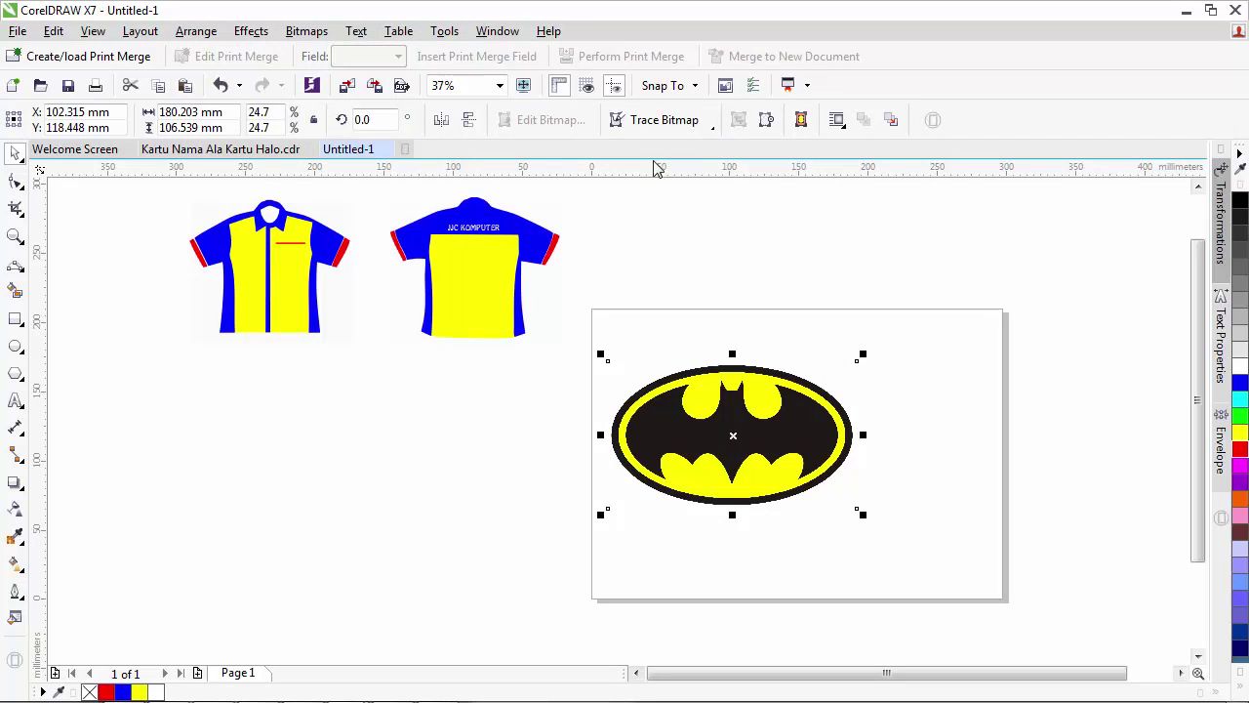
# - Convert the Batman logo bitmap to vectors with Quick Trace, reducing the bitmap size for the trace
pyautogui.click(762, 346)
pyautogui.click(789, 439)
pyautogui.click(672, 122)
pyautogui.click(674, 146)
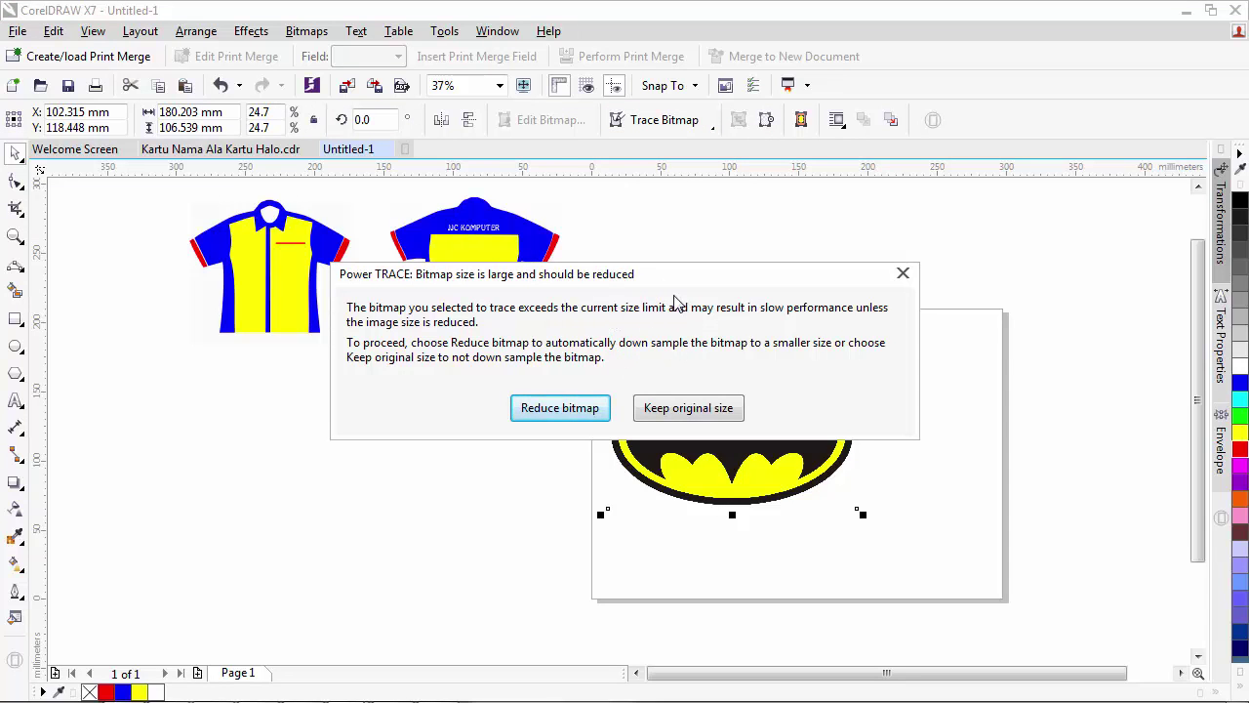
pyautogui.click(564, 413)
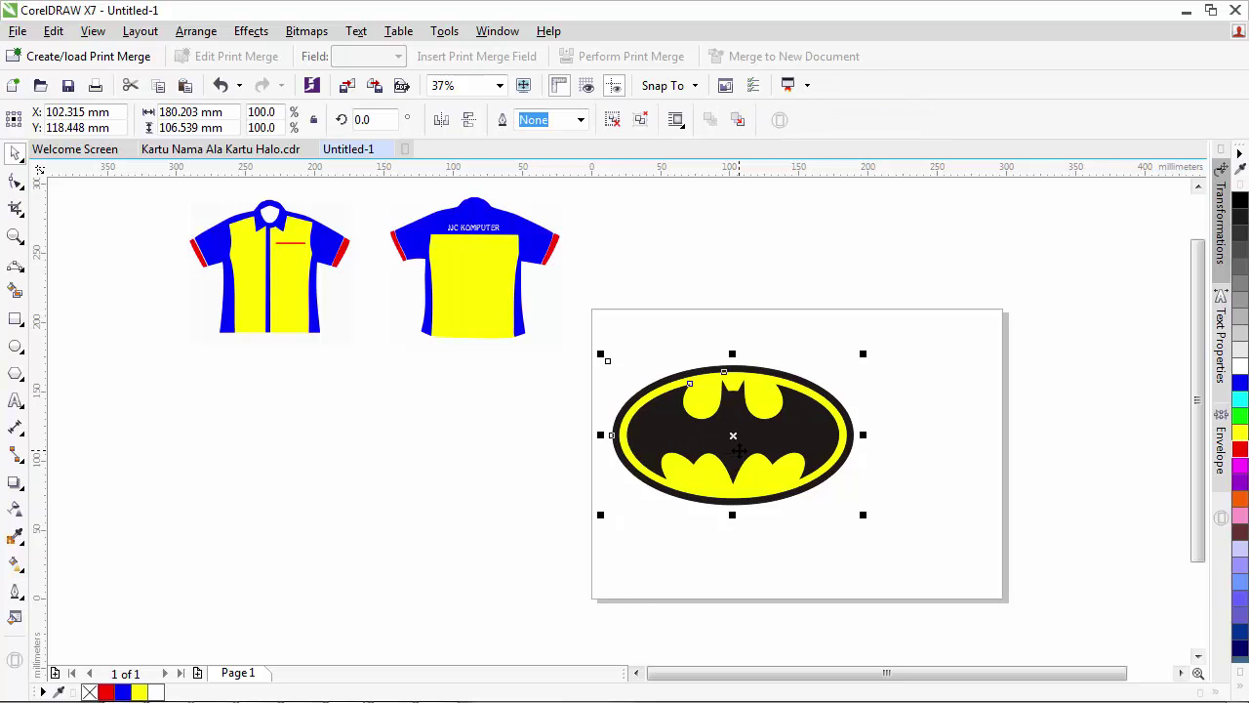
# - Move the traced logo aside off the original bitmap and delete the bitmap
pyautogui.moveTo(769, 441); pyautogui.dragTo(1068, 447)
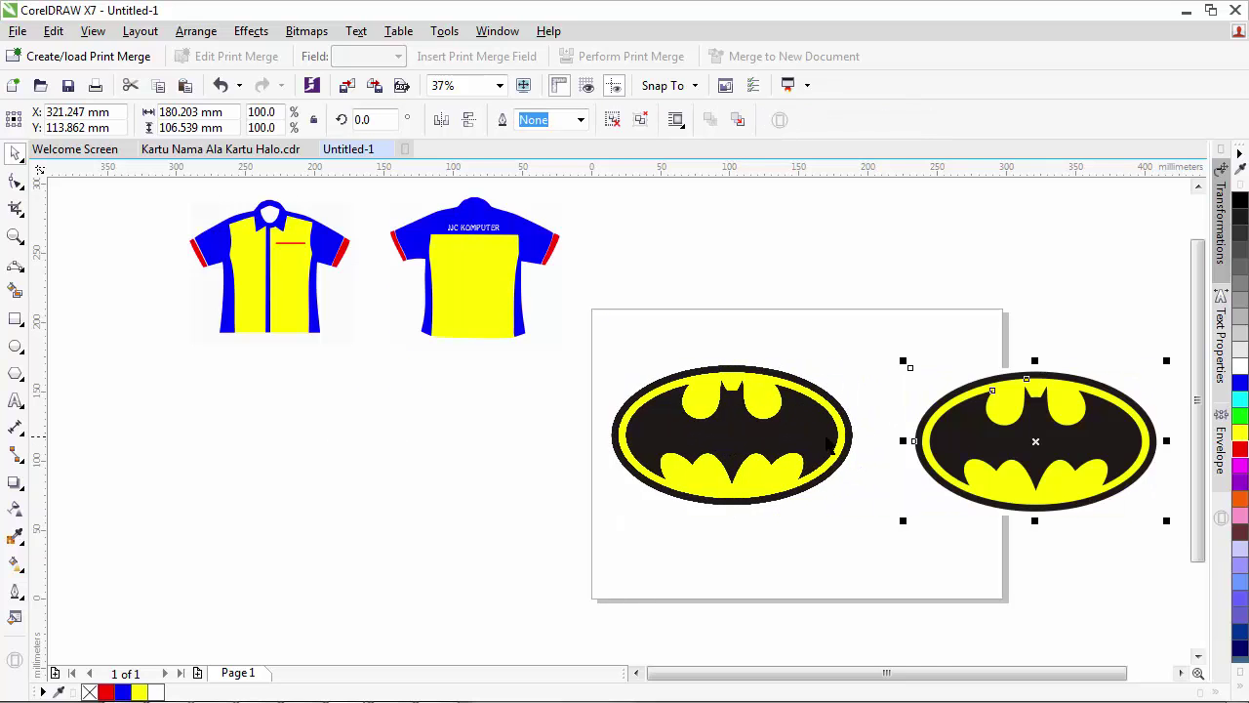
pyautogui.click(771, 420)
pyautogui.moveTo(772, 421); pyautogui.dragTo(734, 421)
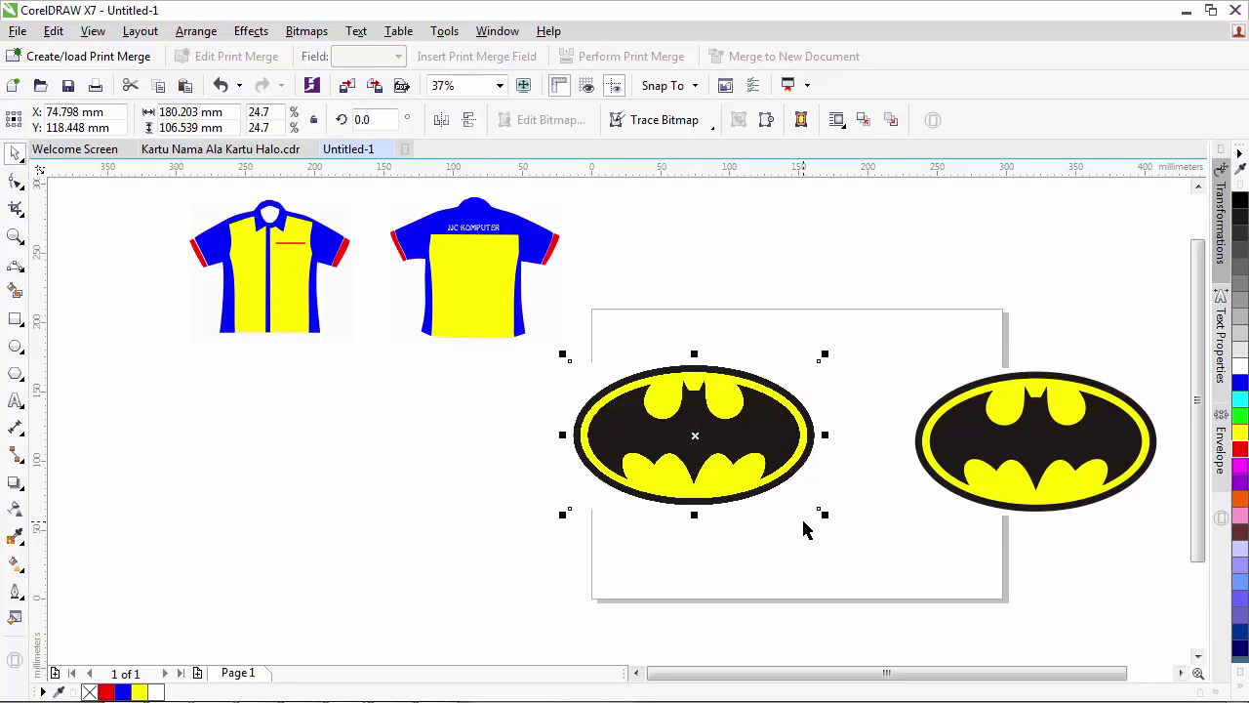
pyautogui.press('Delete')
# - Move the traced logo back to the middle of the page and ungroup it into separate shapes
pyautogui.click(1068, 465)
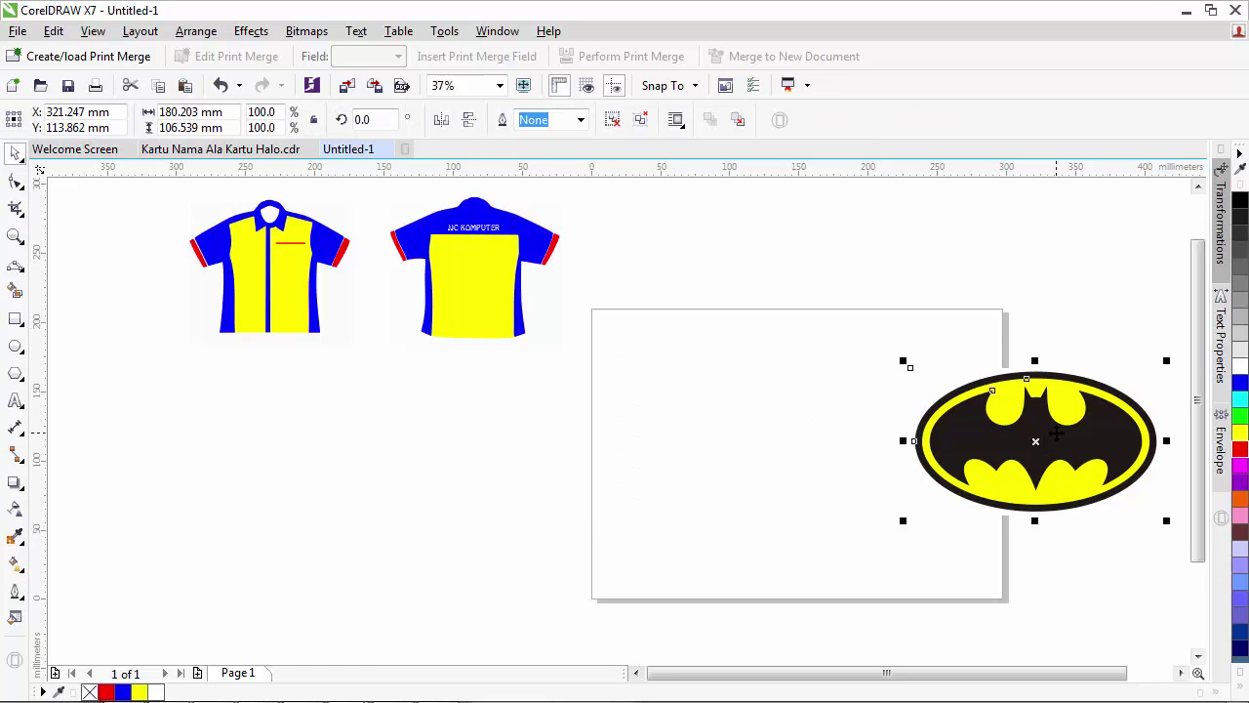
pyautogui.moveTo(1069, 465); pyautogui.dragTo(802, 419)
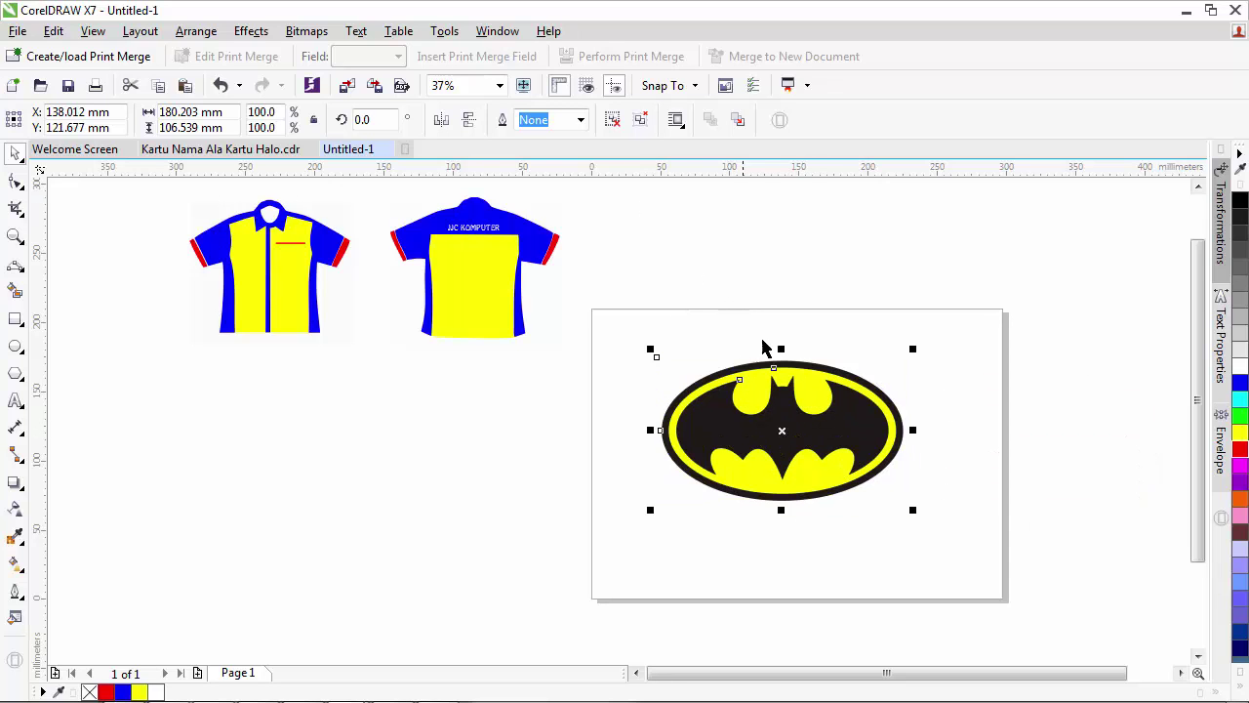
pyautogui.press('Escape')
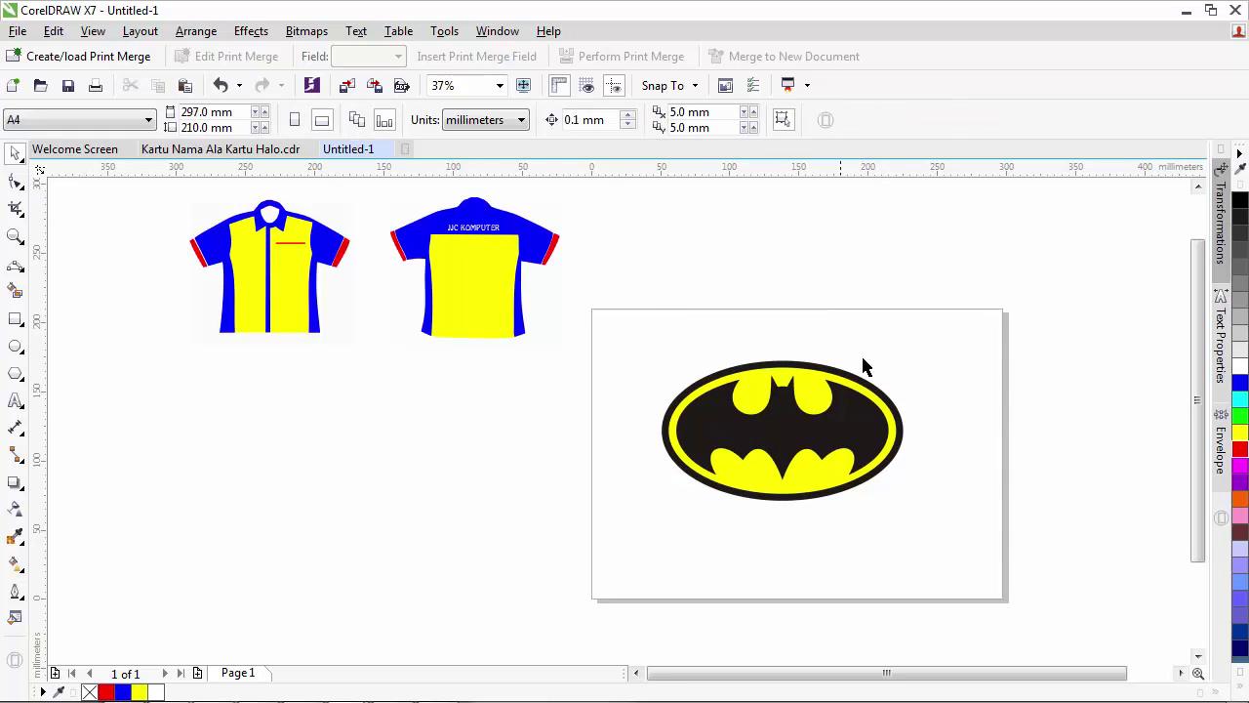
# - Try pulling the bat shape and the yellow ellipse away from the black ellipse, and undo both moves
pyautogui.moveTo(846, 431); pyautogui.dragTo(580, 484)
pyautogui.moveTo(752, 468); pyautogui.dragTo(922, 350)
pyautogui.click(585, 502)
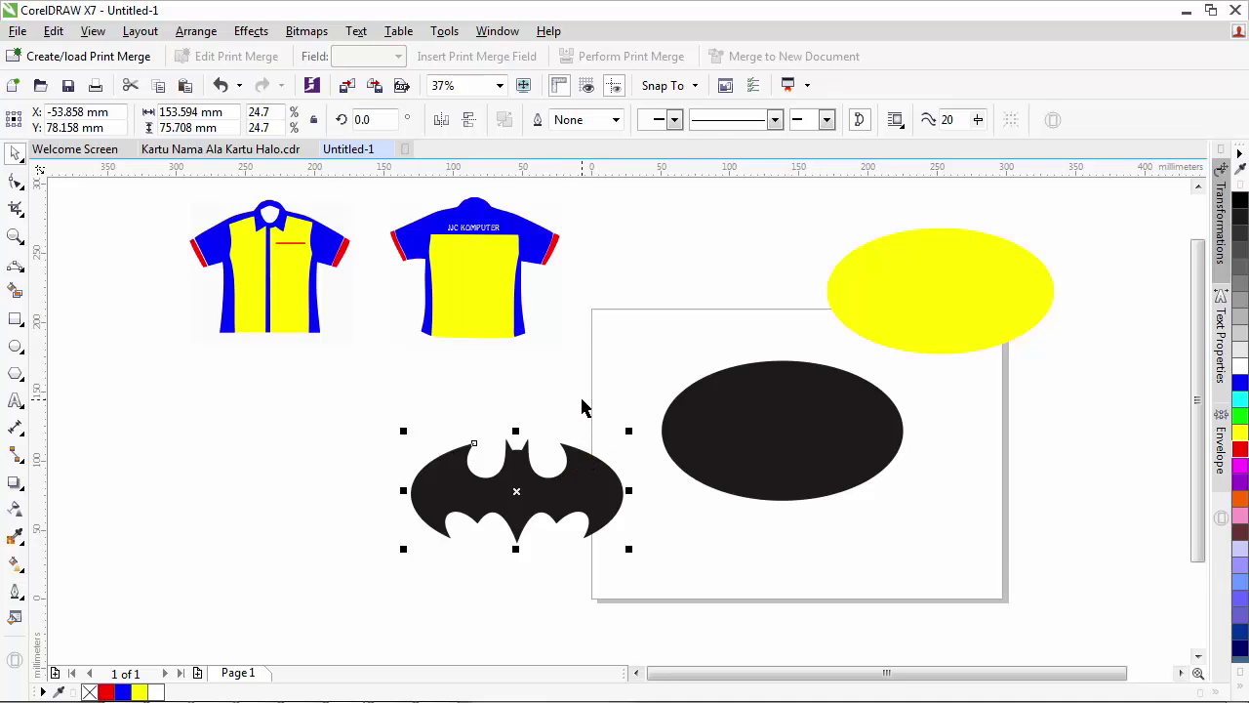
pyautogui.hotkey('ctrl', 'z')
pyautogui.hotkey('ctrl', 'z')
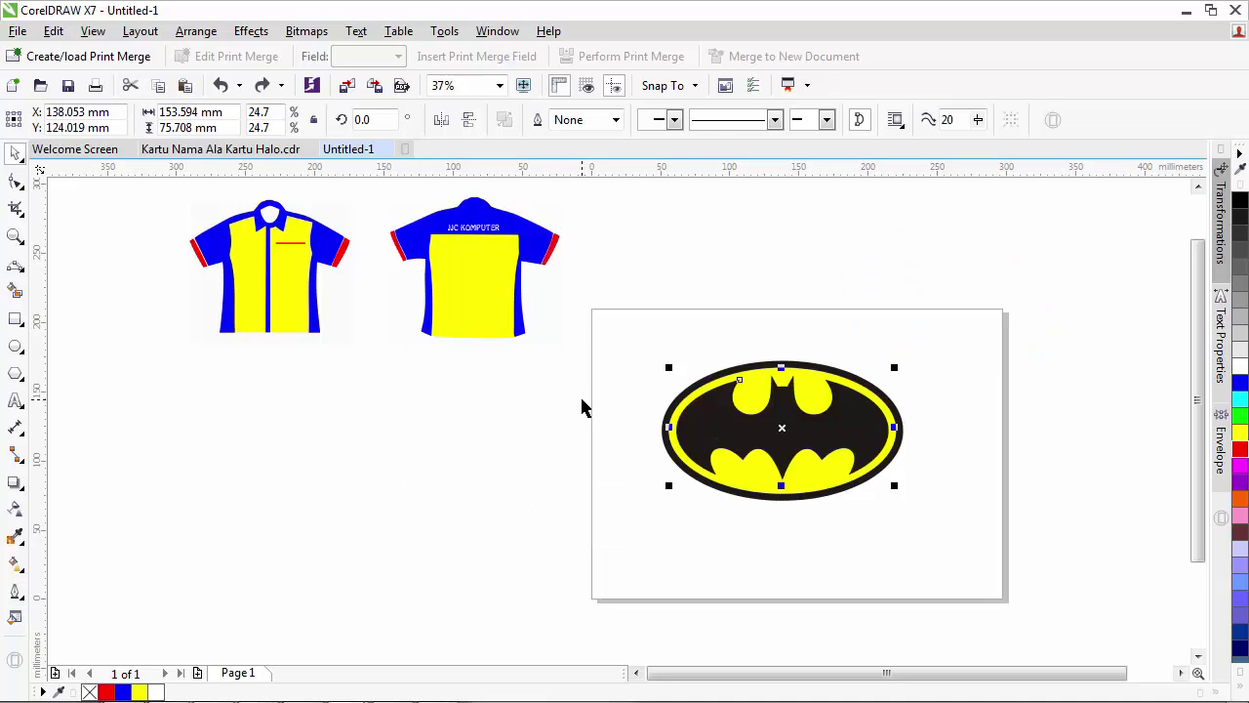
pyautogui.click(690, 272)
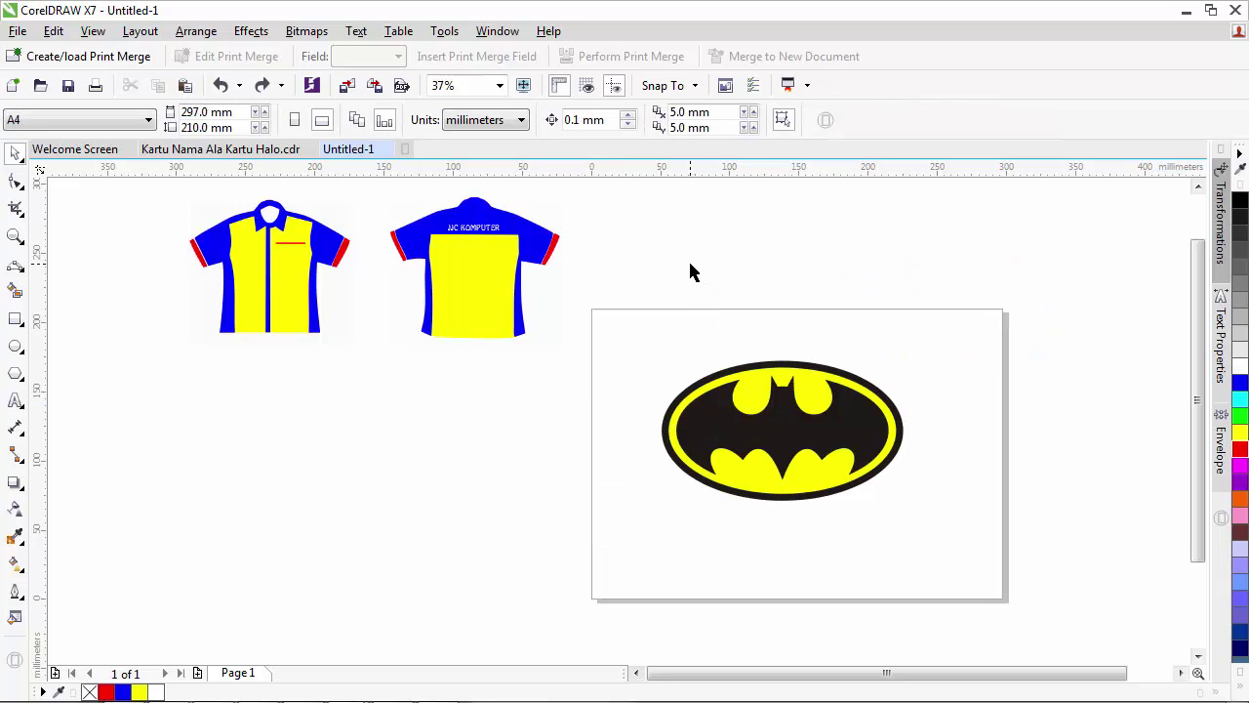
# - Fill the black bat shape of the logo with magenta
pyautogui.click(789, 422)
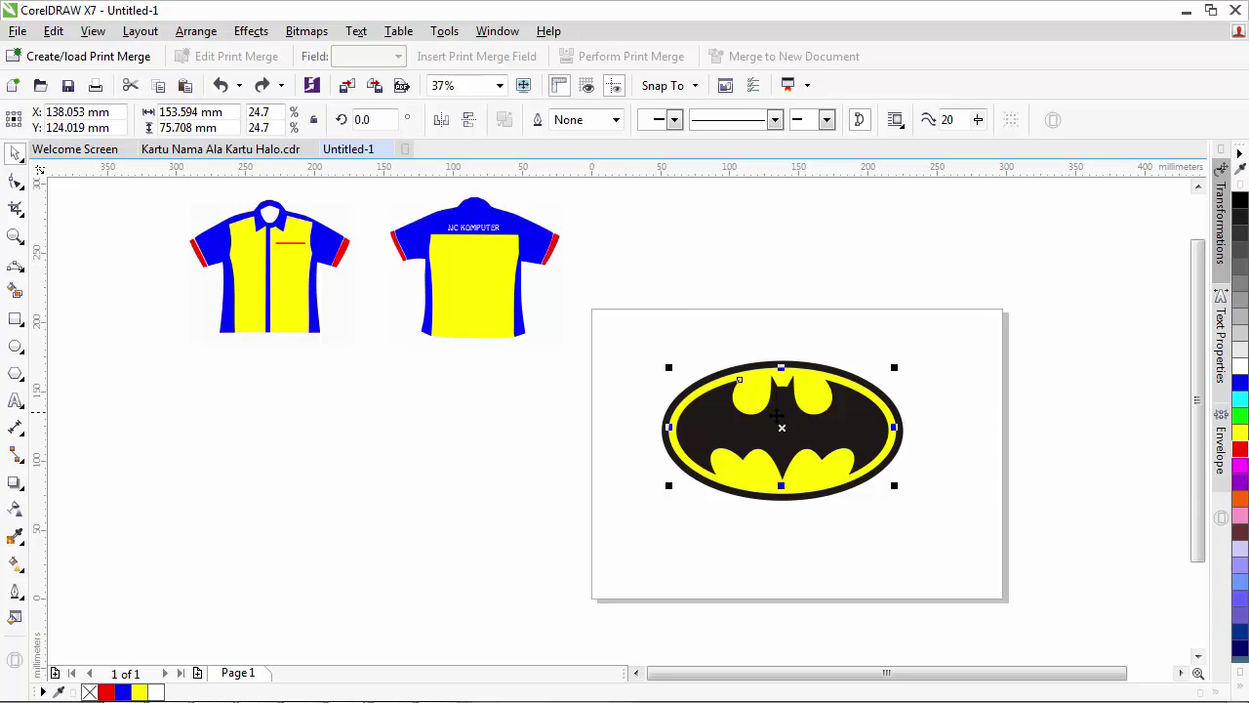
pyautogui.click(1240, 465)
pyautogui.click(976, 446)
# - Fill the logo's yellow ellipse with red and the bat shape with yellow
pyautogui.click(894, 418)
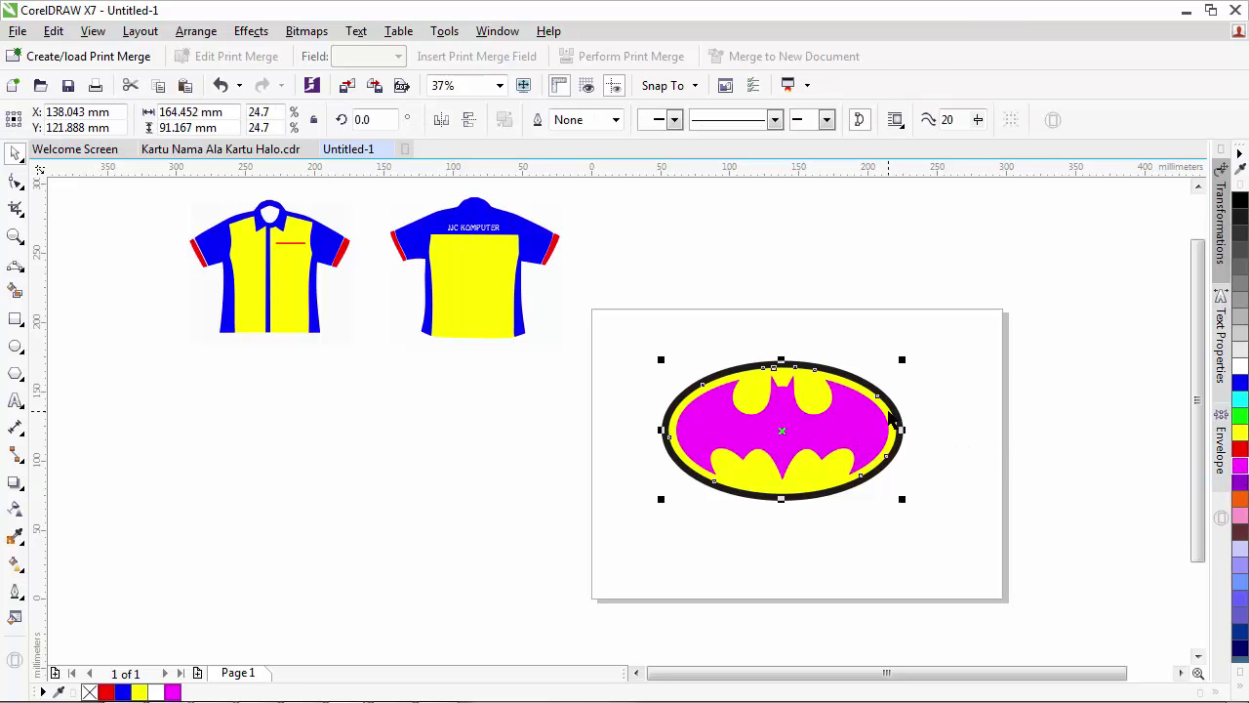
pyautogui.click(1240, 449)
pyautogui.click(936, 439)
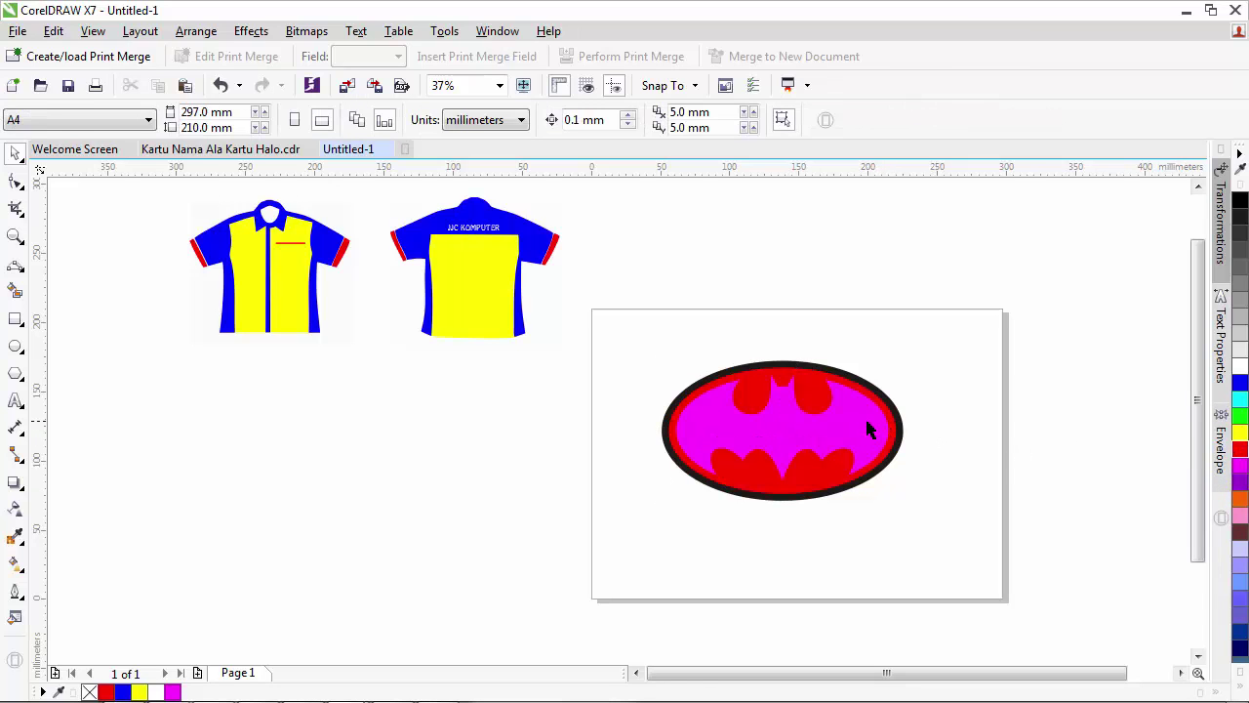
pyautogui.click(870, 424)
pyautogui.click(1240, 431)
pyautogui.click(981, 435)
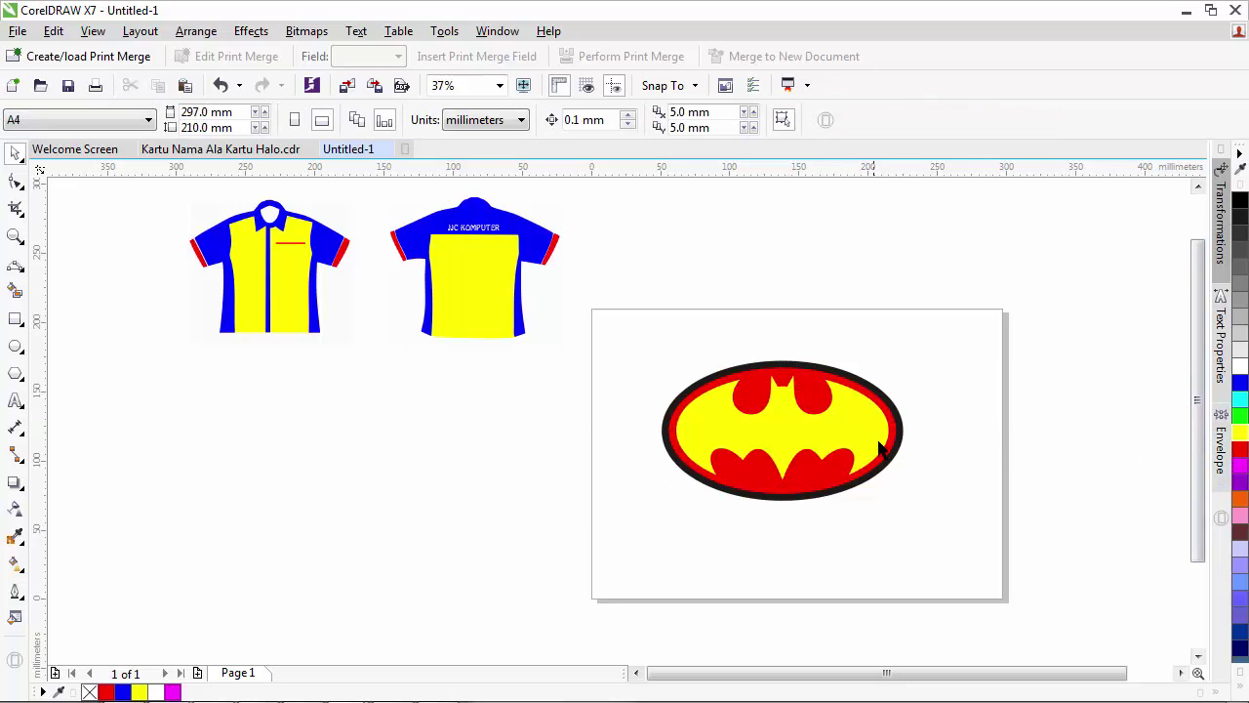